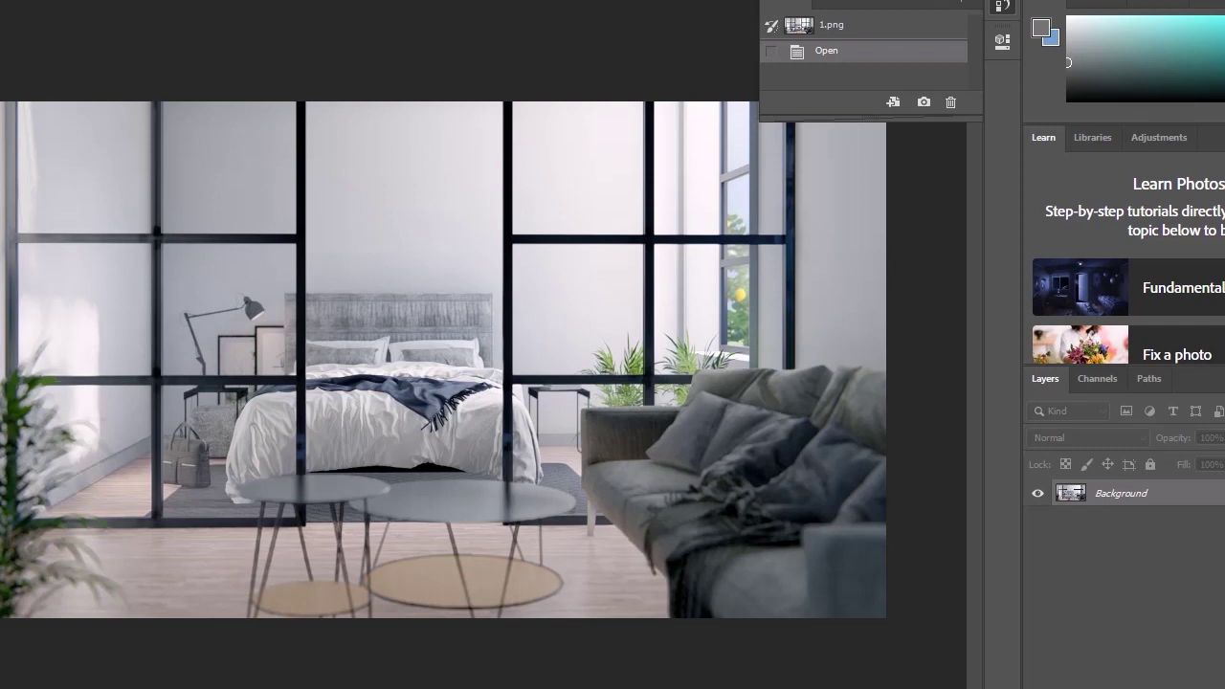
- Open Levels for the bedroom render and move the dialog to the right side of the screen
key(alt+i)
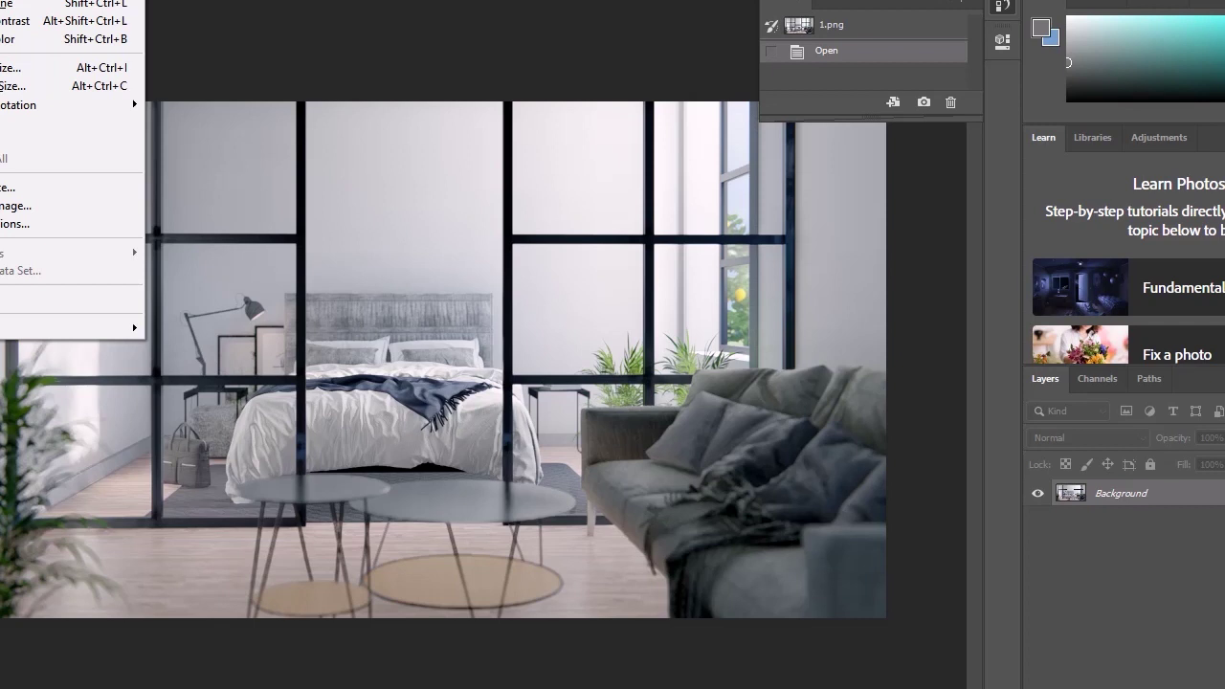
key(j)
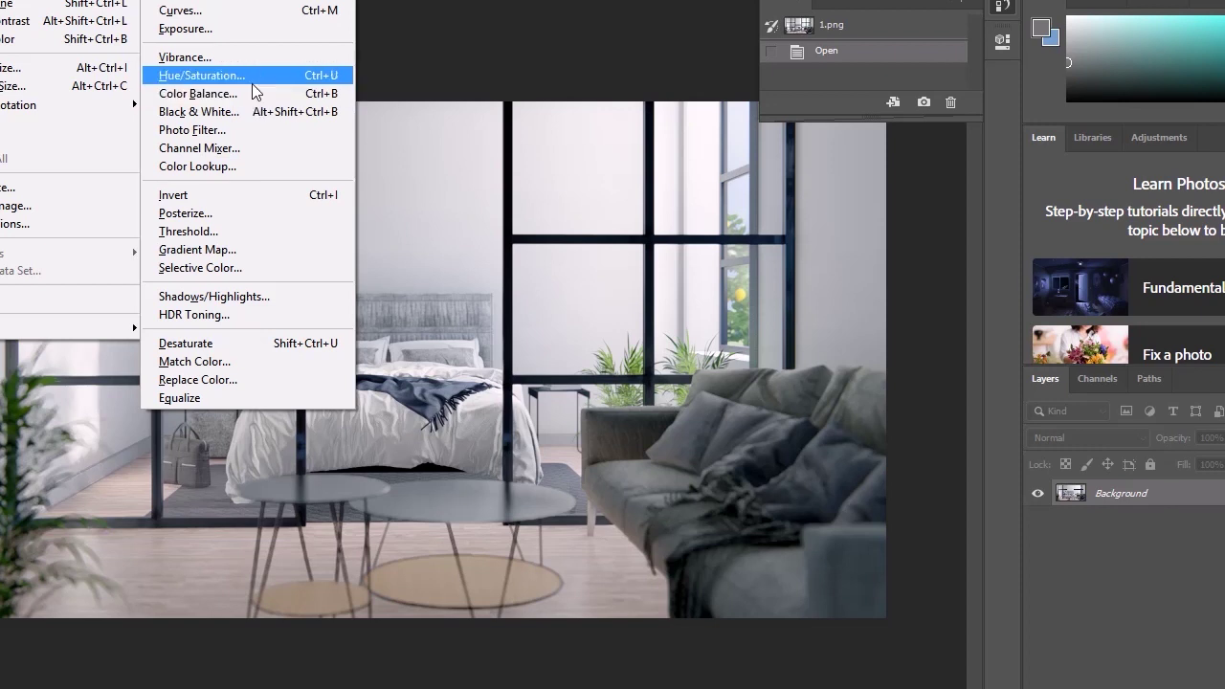
click(224, 3)
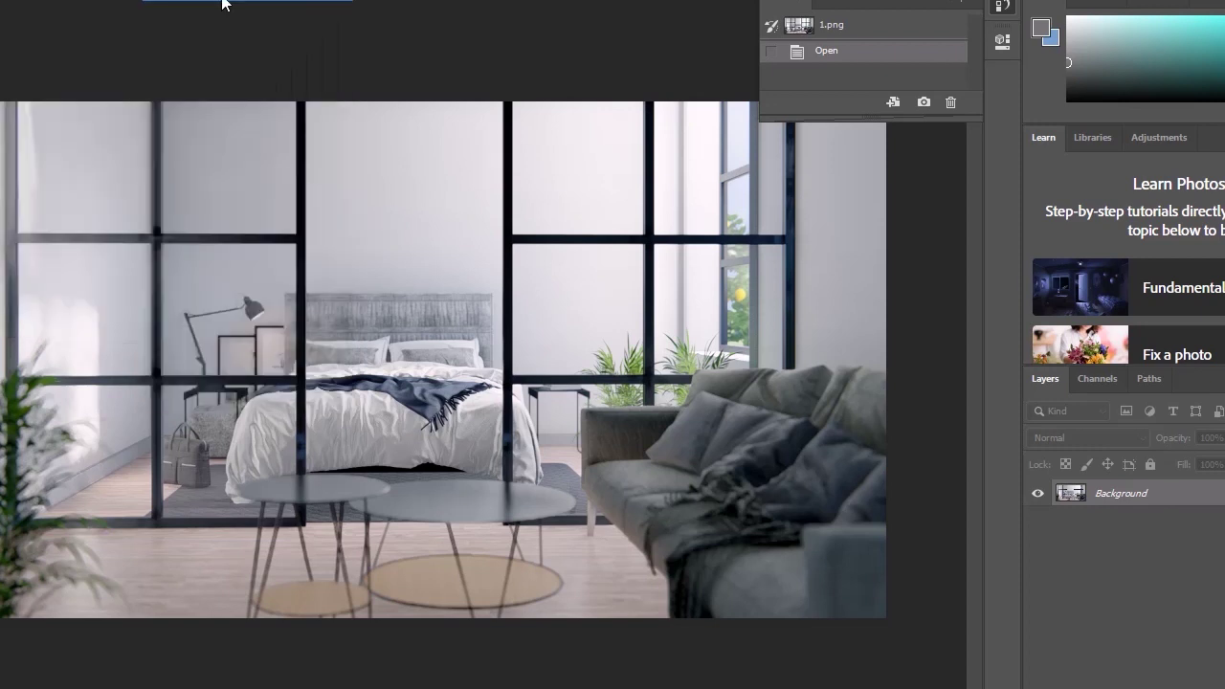
drag(637, 50, 1117, 145)
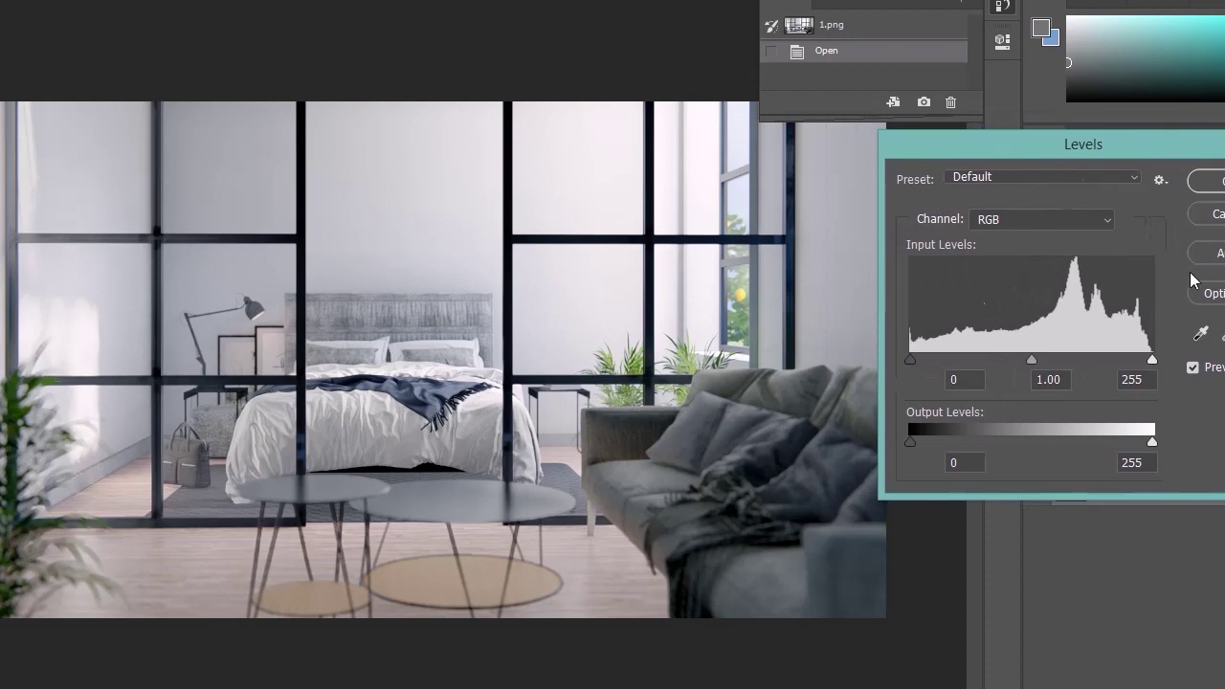
- Drag the Levels black, midtone and white input sliders to 15, 0.97 and 239
mouse_move(1149, 359)
mouse_down()
mouse_move(1097, 360)
mouse_move(1164, 361)
mouse_move(1128, 359)
mouse_up()
click(1131, 379)
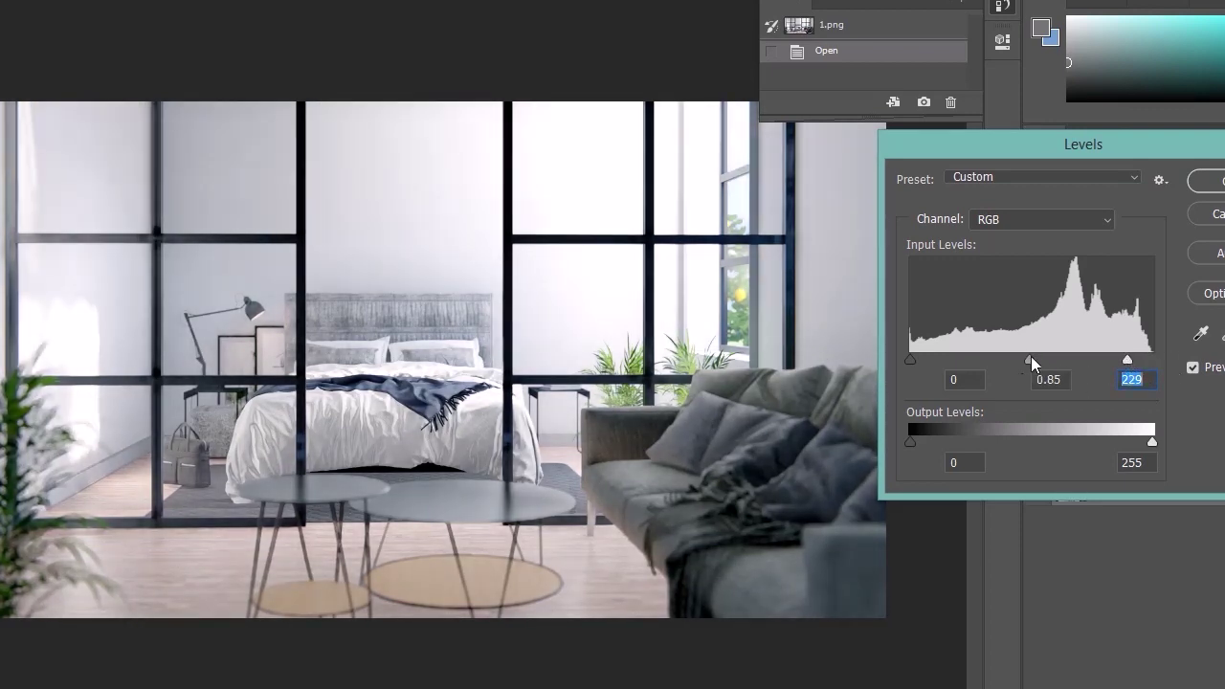
mouse_move(1030, 356)
mouse_down()
mouse_move(1065, 356)
mouse_move(1033, 360)
mouse_up()
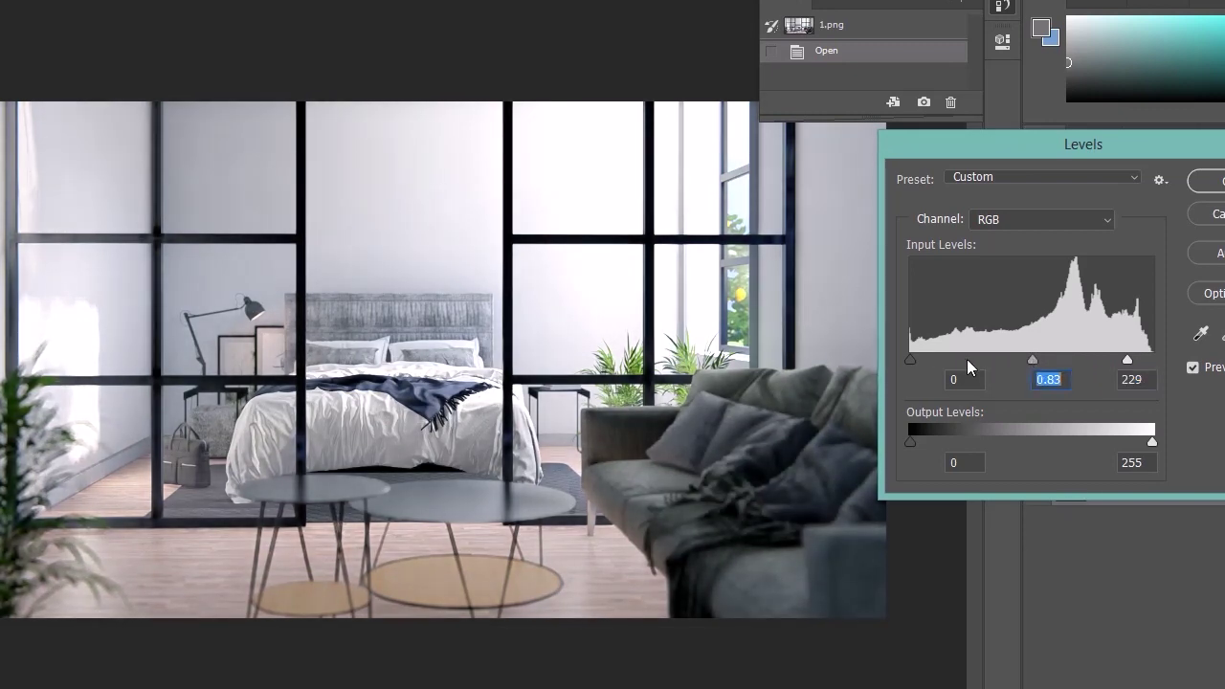
drag(913, 358, 929, 358)
mouse_move(1042, 358)
mouse_down()
mouse_move(1016, 358)
mouse_move(1033, 357)
mouse_up()
drag(930, 359, 925, 360)
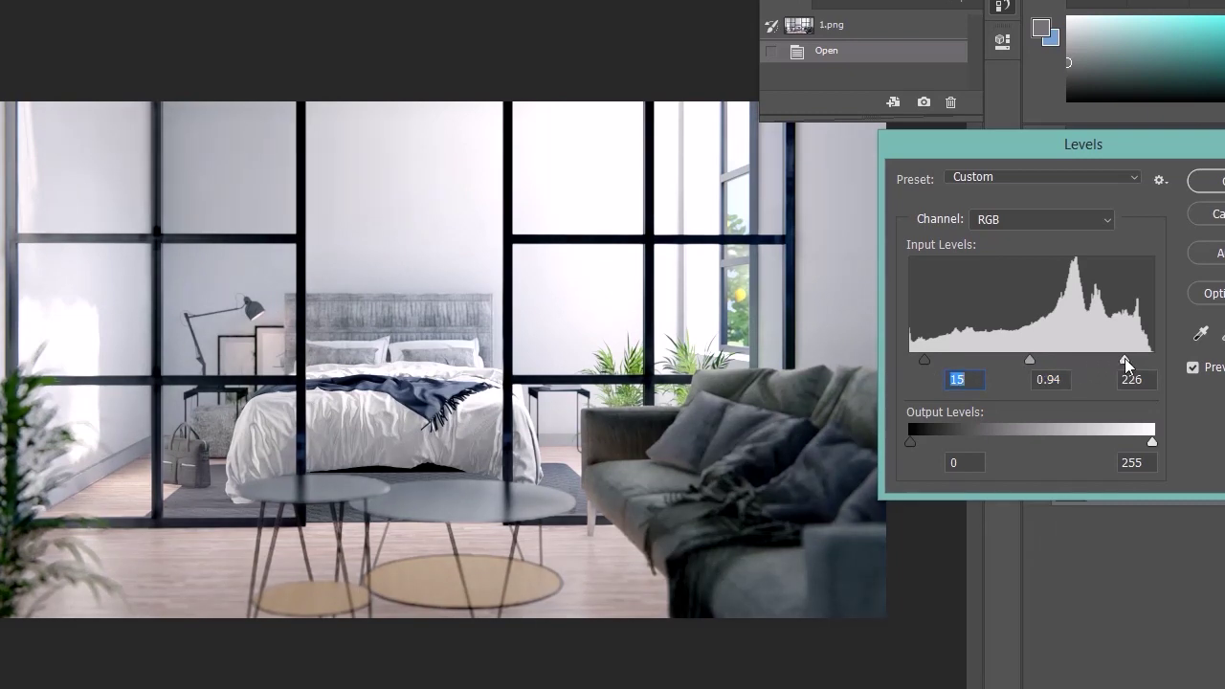
mouse_move(1124, 358)
mouse_down()
mouse_move(1161, 353)
mouse_move(1137, 359)
mouse_up()
drag(1029, 360, 1032, 358)
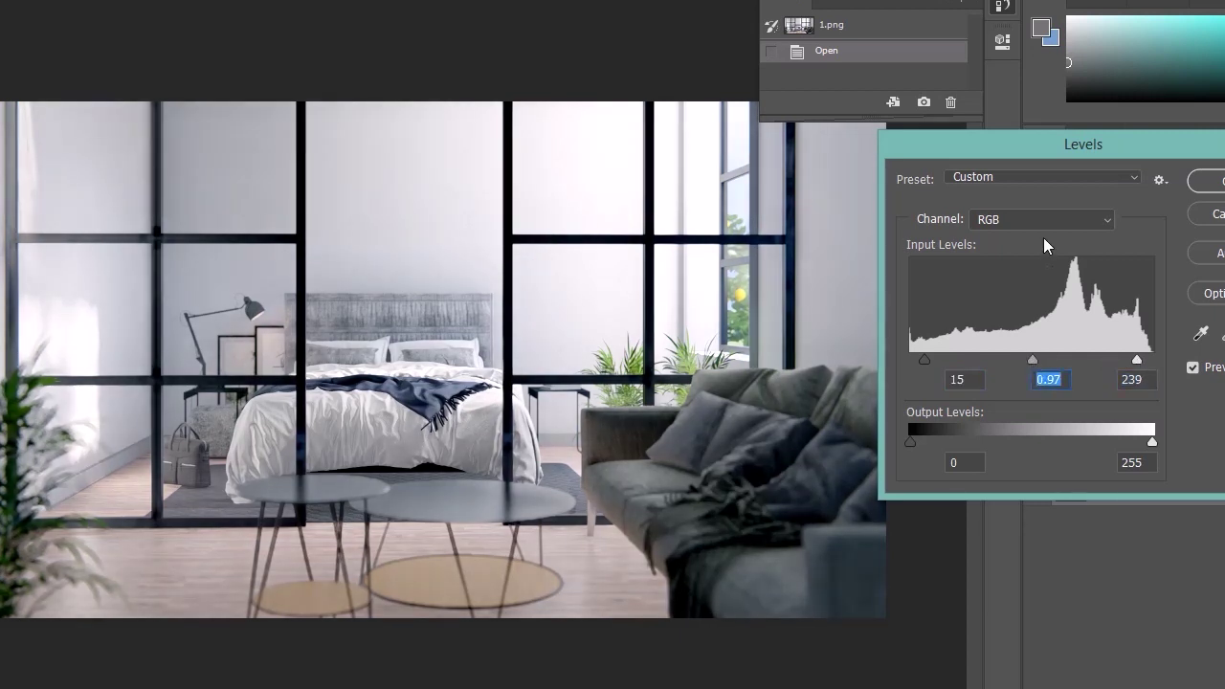
click(1104, 177)
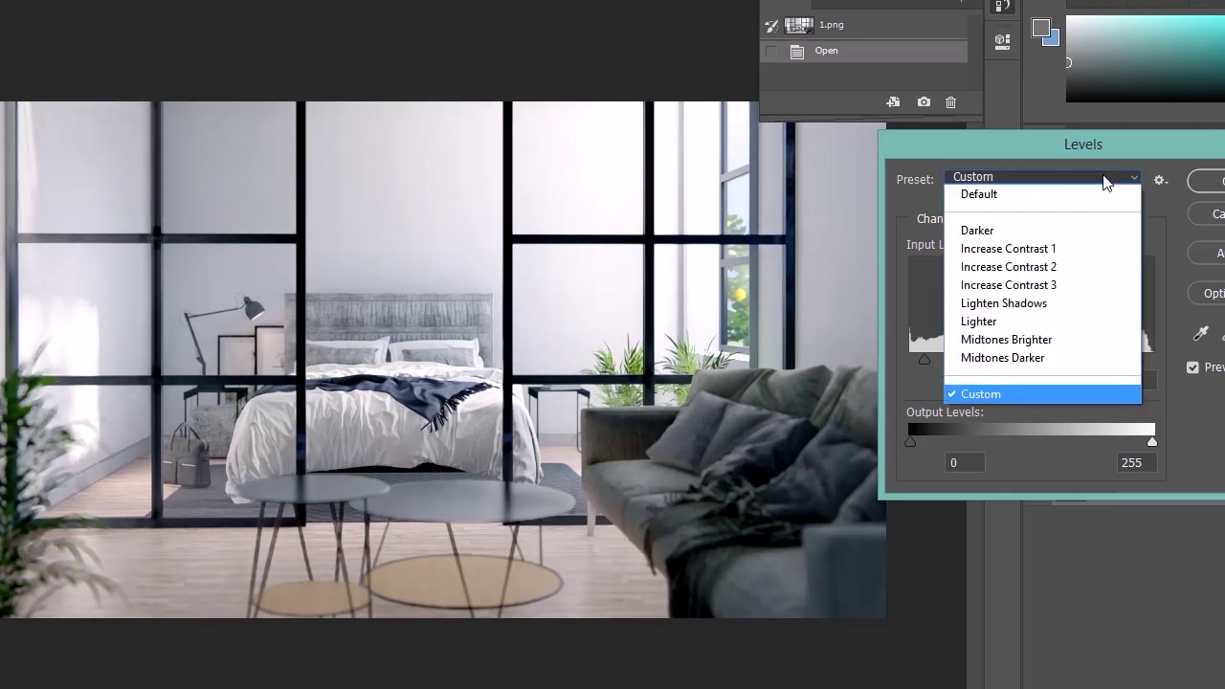
- Preview the Darker, Increase Contrast 2 and 3, Lighten Shadows and Midtones Brighter Levels presets
click(1012, 231)
scroll(1019, 188, down, 1)
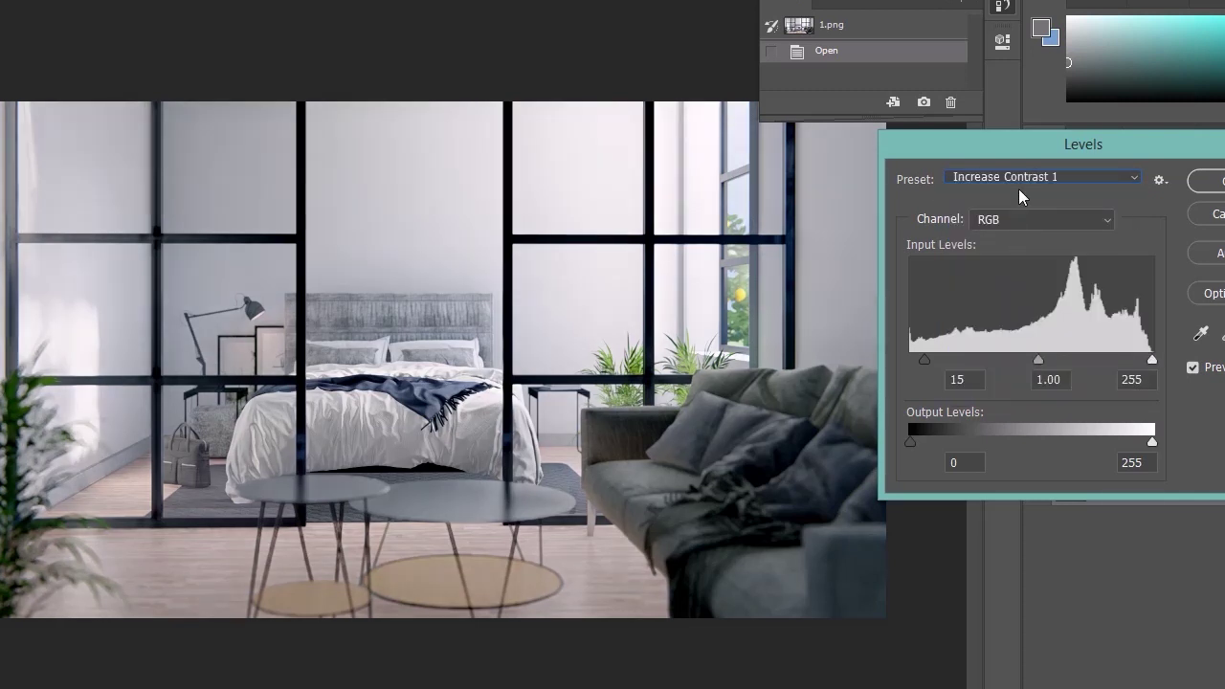
key(Down)
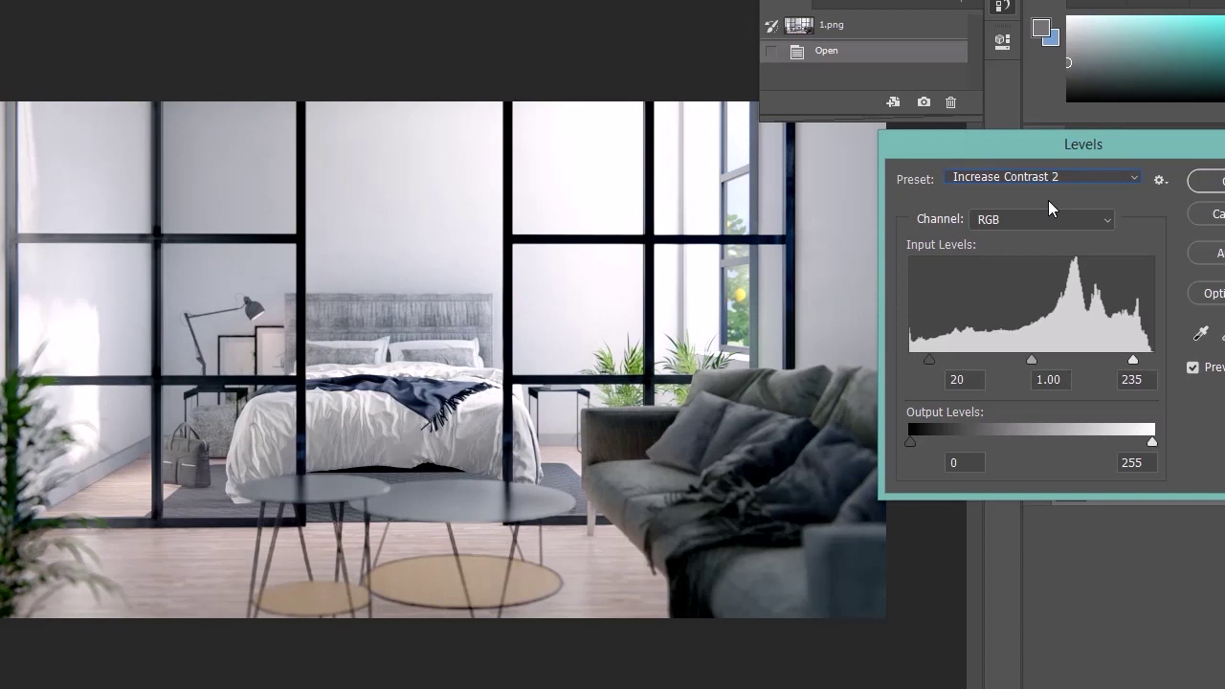
key(Down)
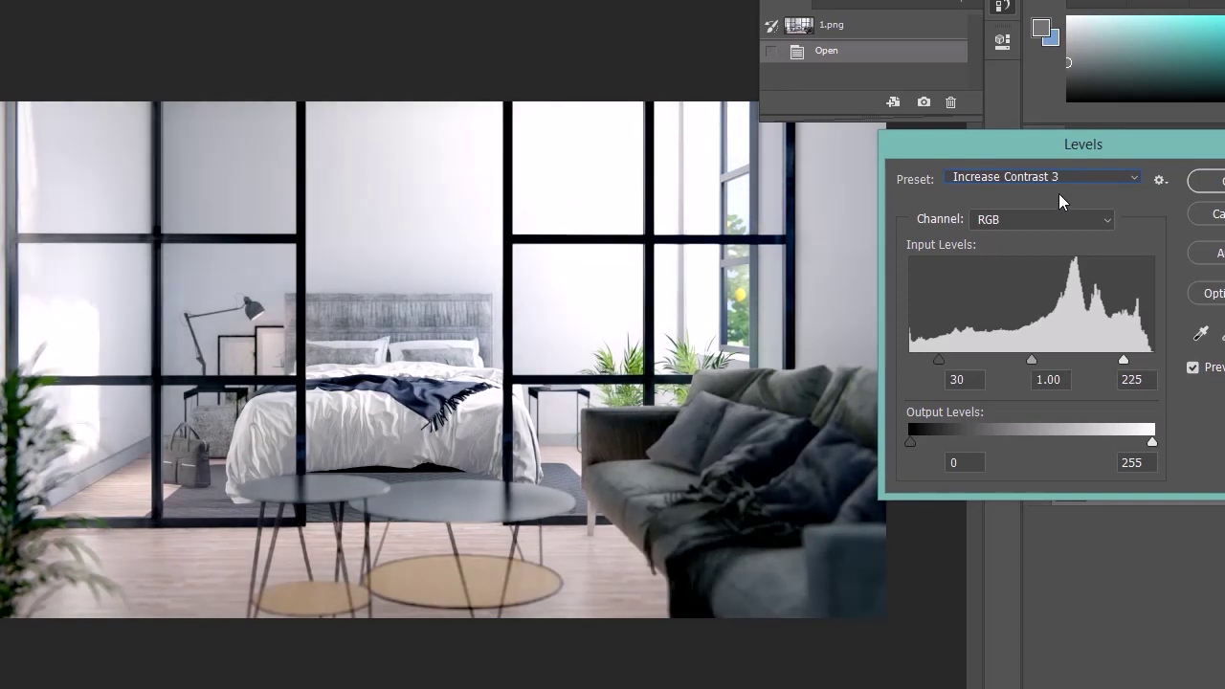
key(Down)
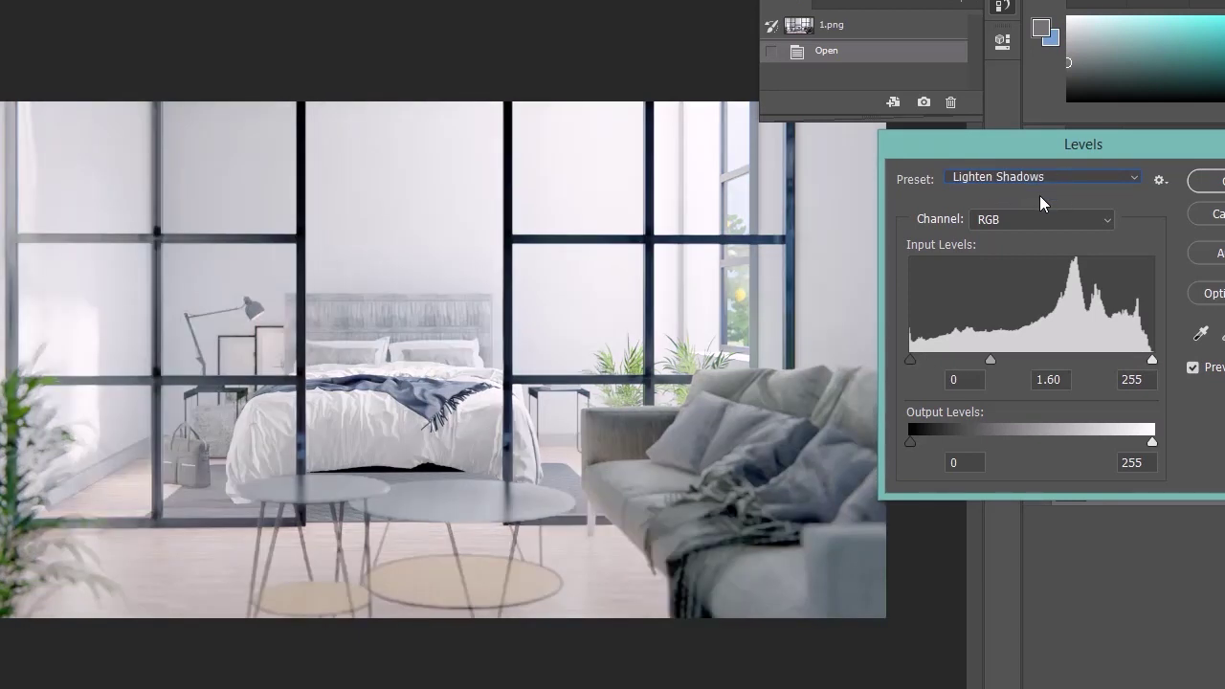
key(Down)
key(Down)
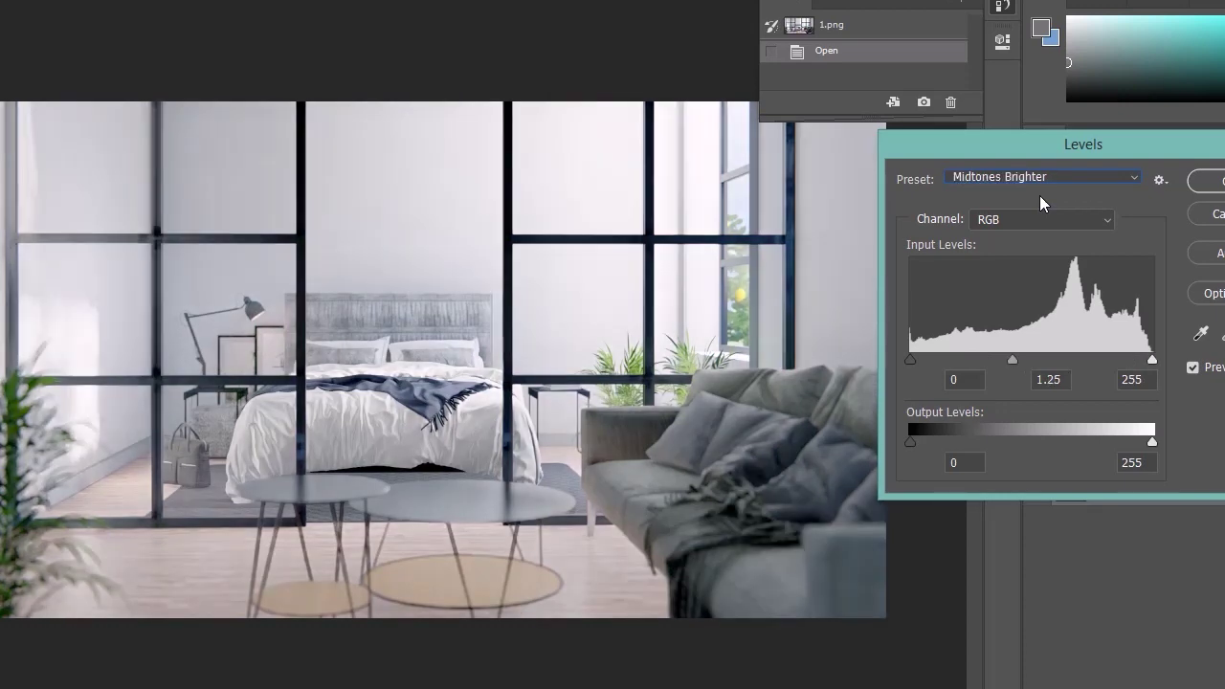
- Settle on the Increase Contrast 3 preset (30, 1.00, 225) and commit the Levels adjustment
key(Up)
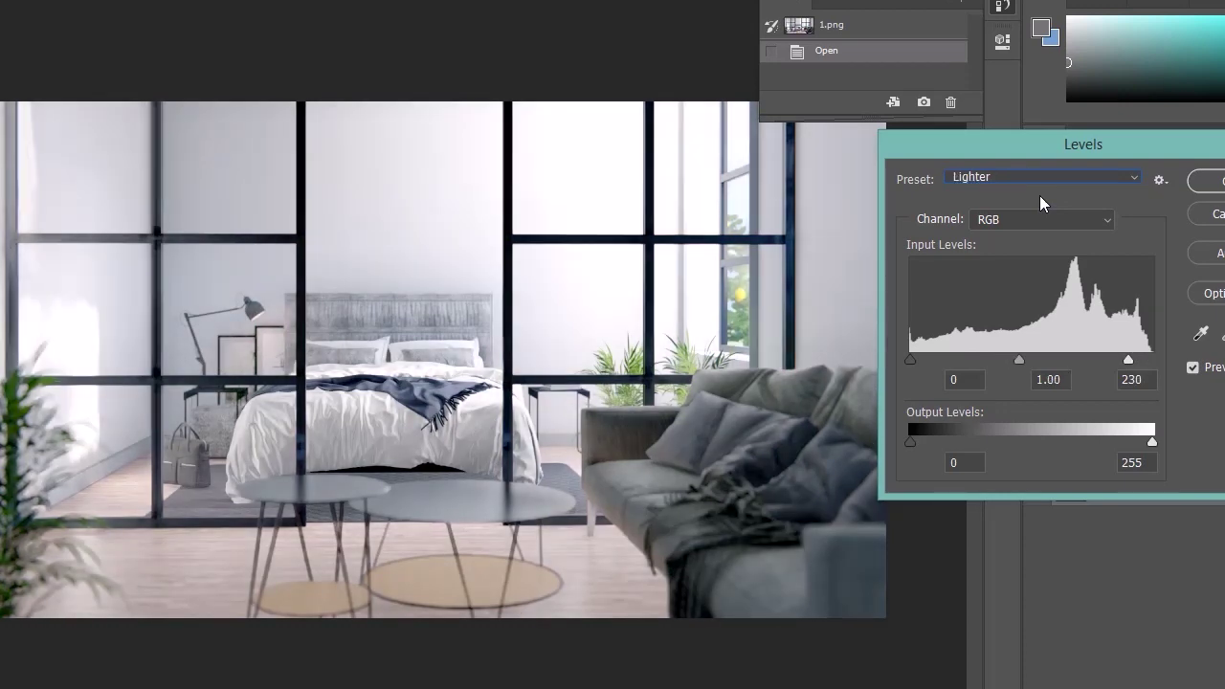
key(Down)
key(Down)
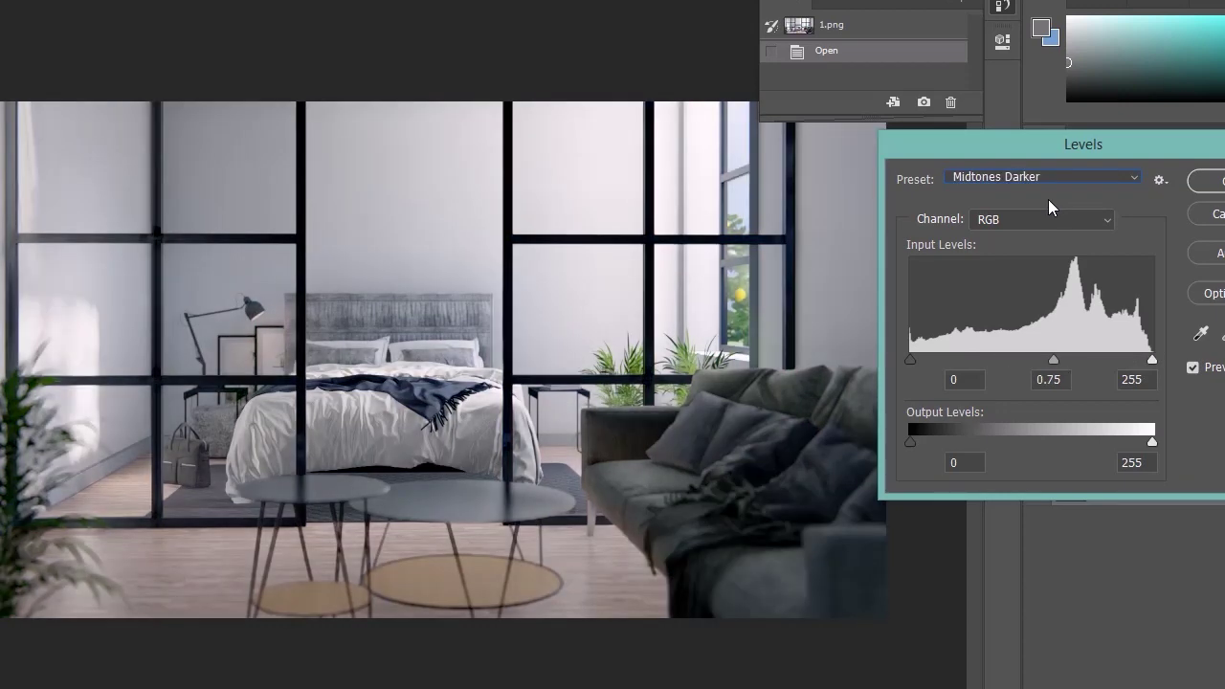
key(Down)
key(Up)
key(Up)
key(Up)
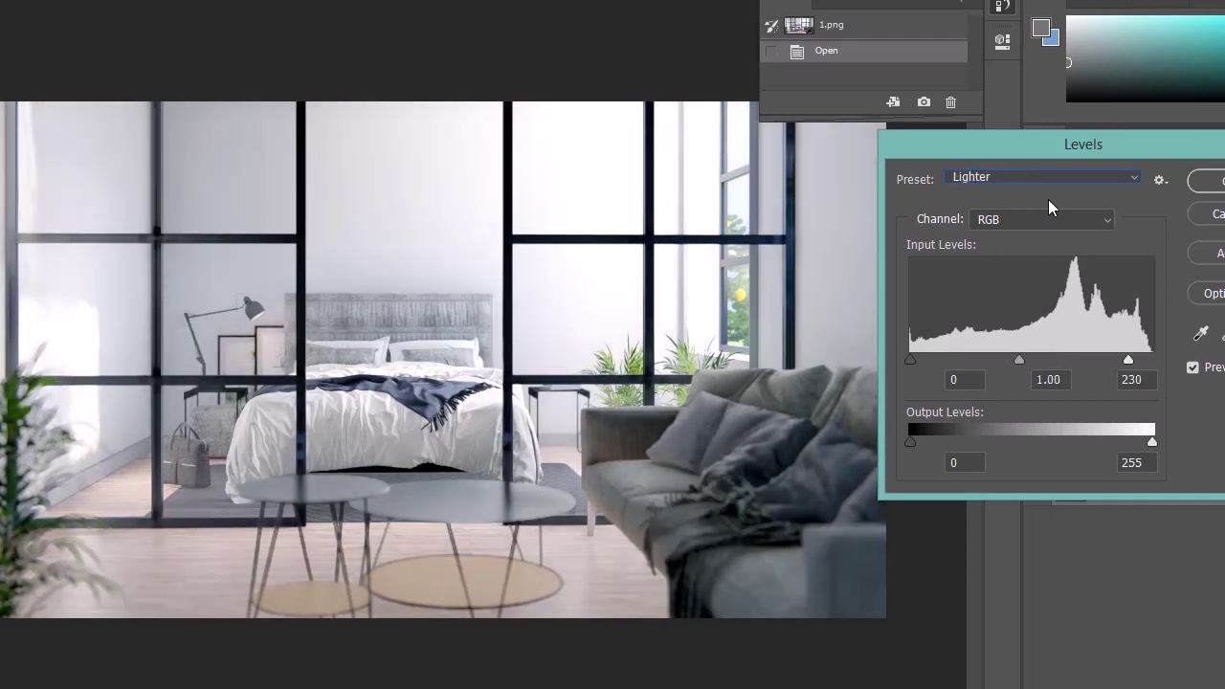
key(Up)
key(Up)
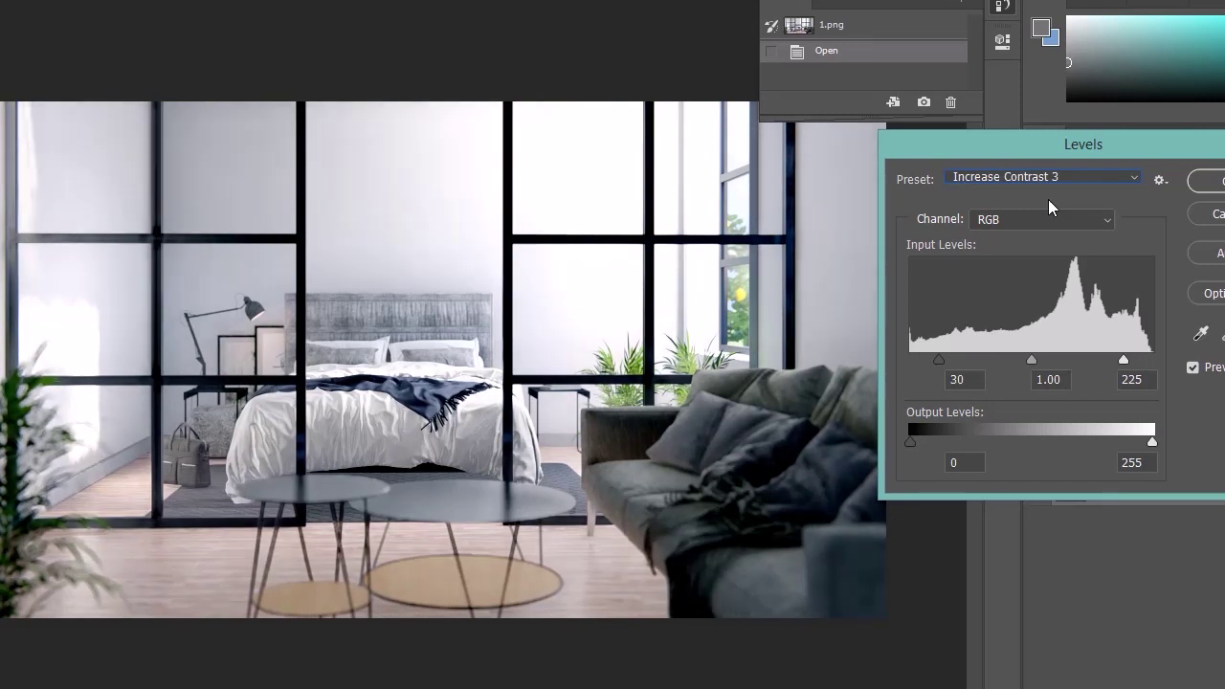
key(Return)
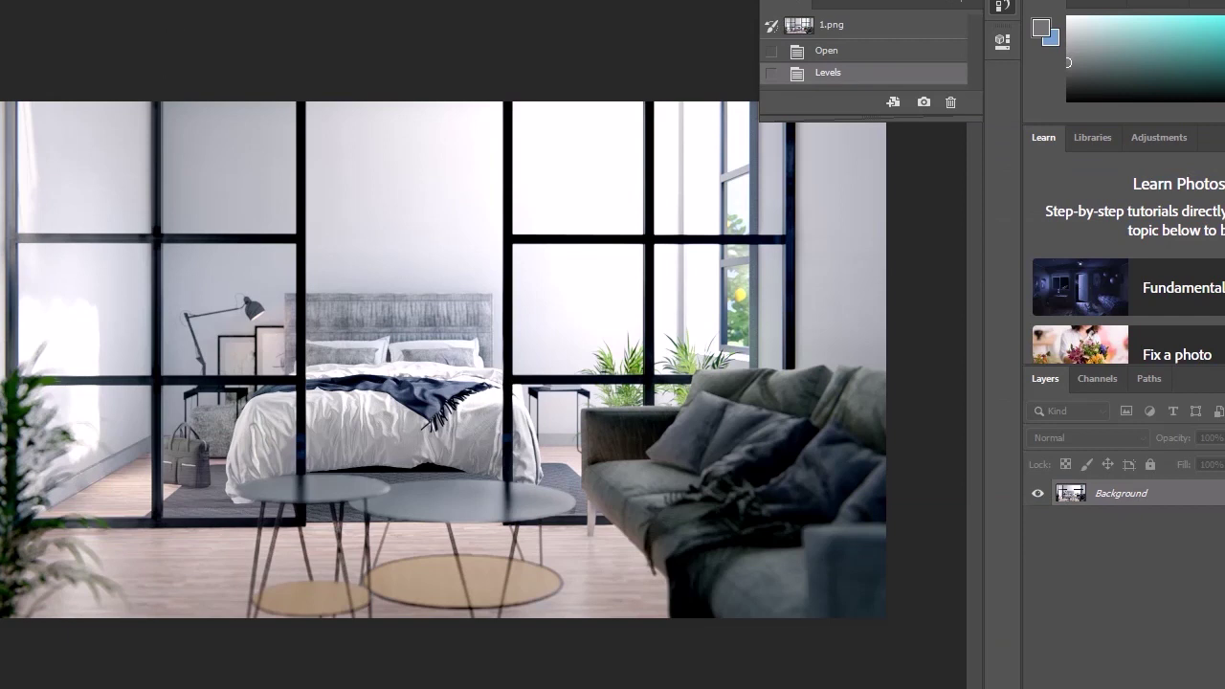
key(alt+i)
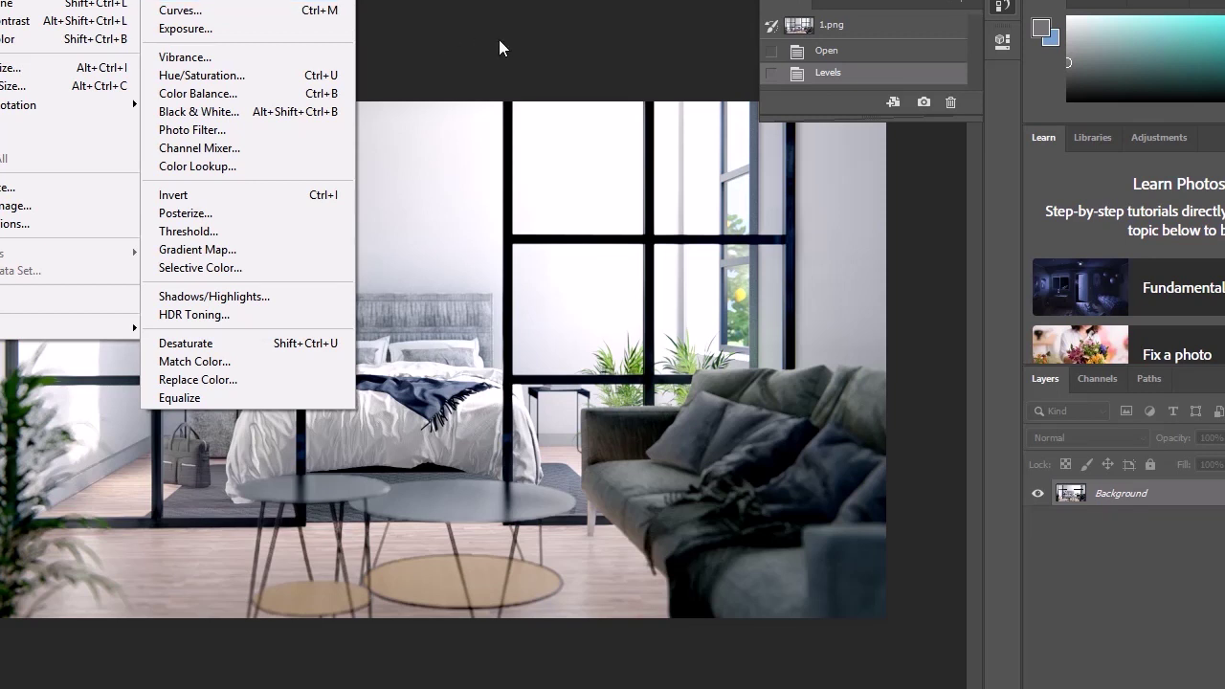
- Reopen Levels, keep the Default preset (0, 1.00, 255) and commit it as a second step
click(553, 57)
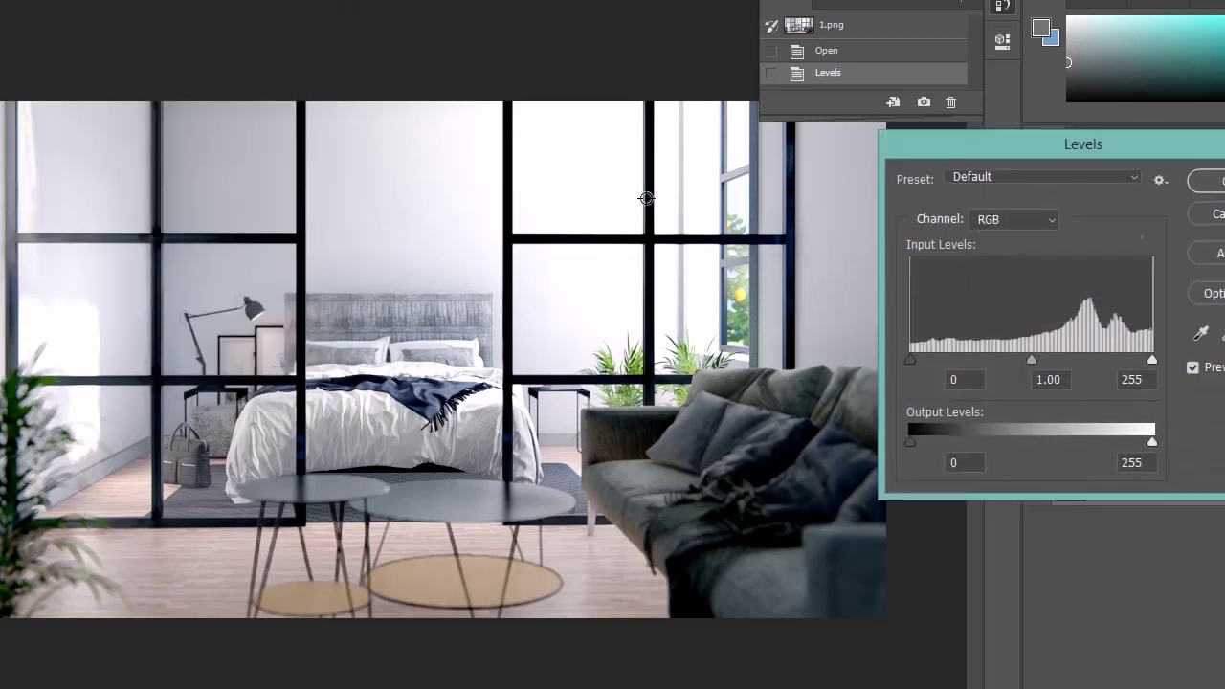
click(1105, 179)
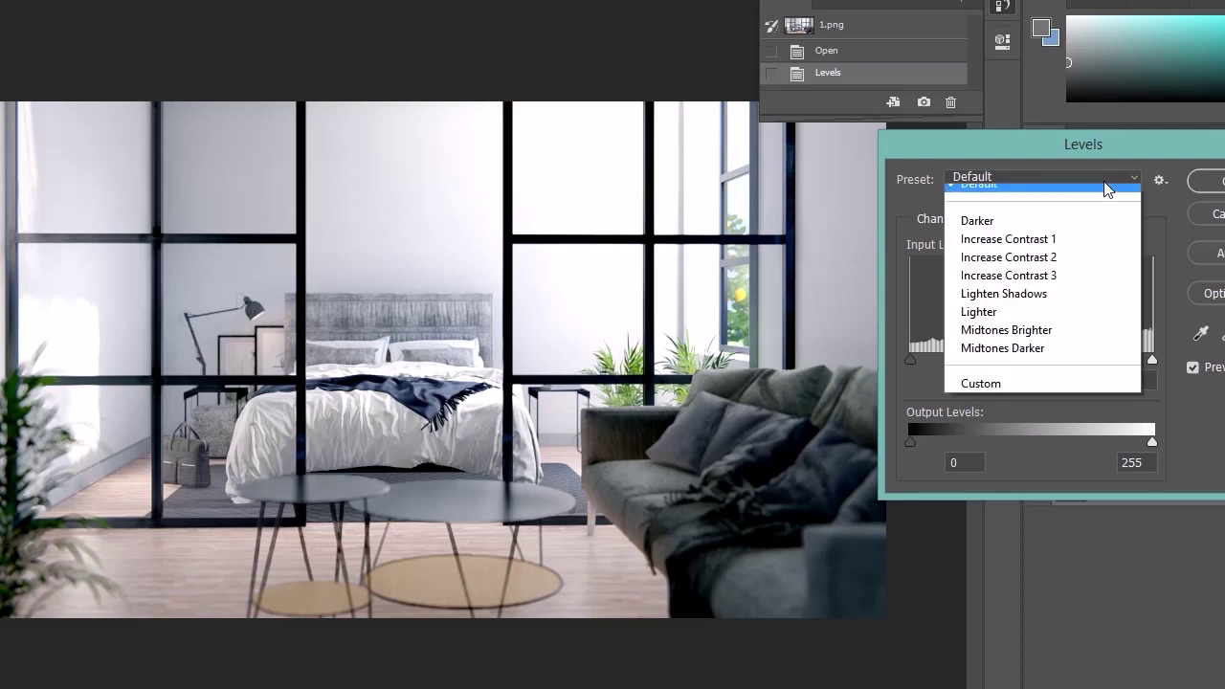
click(1171, 156)
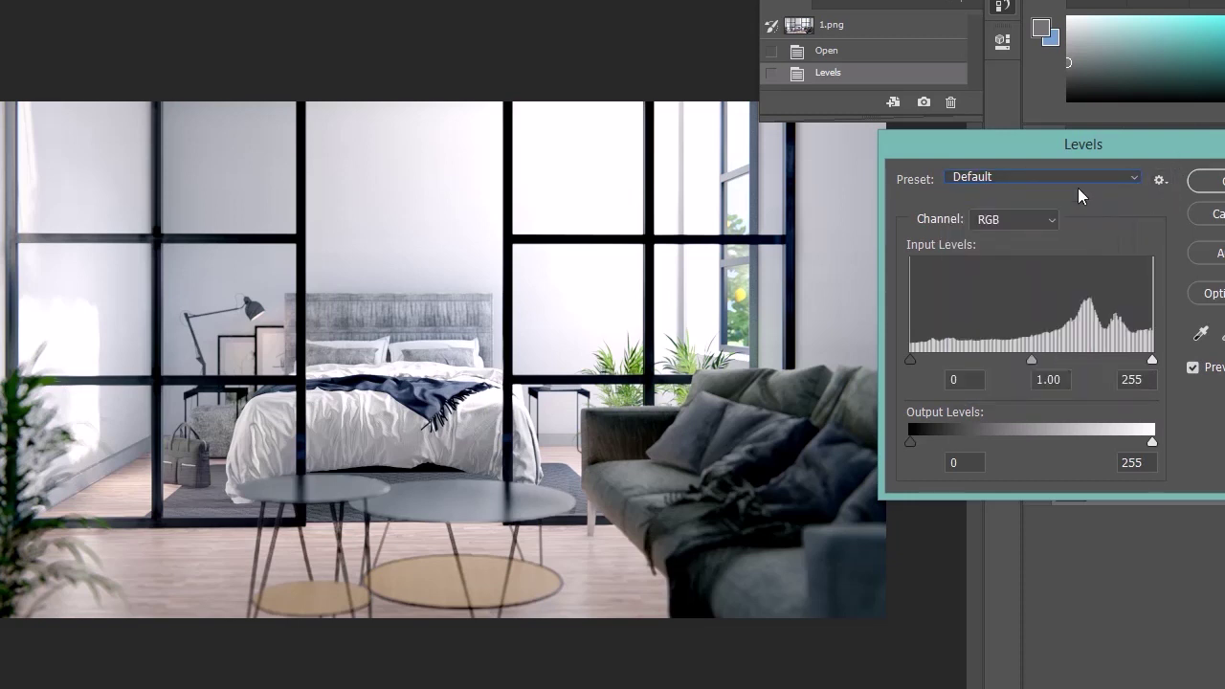
click(1208, 181)
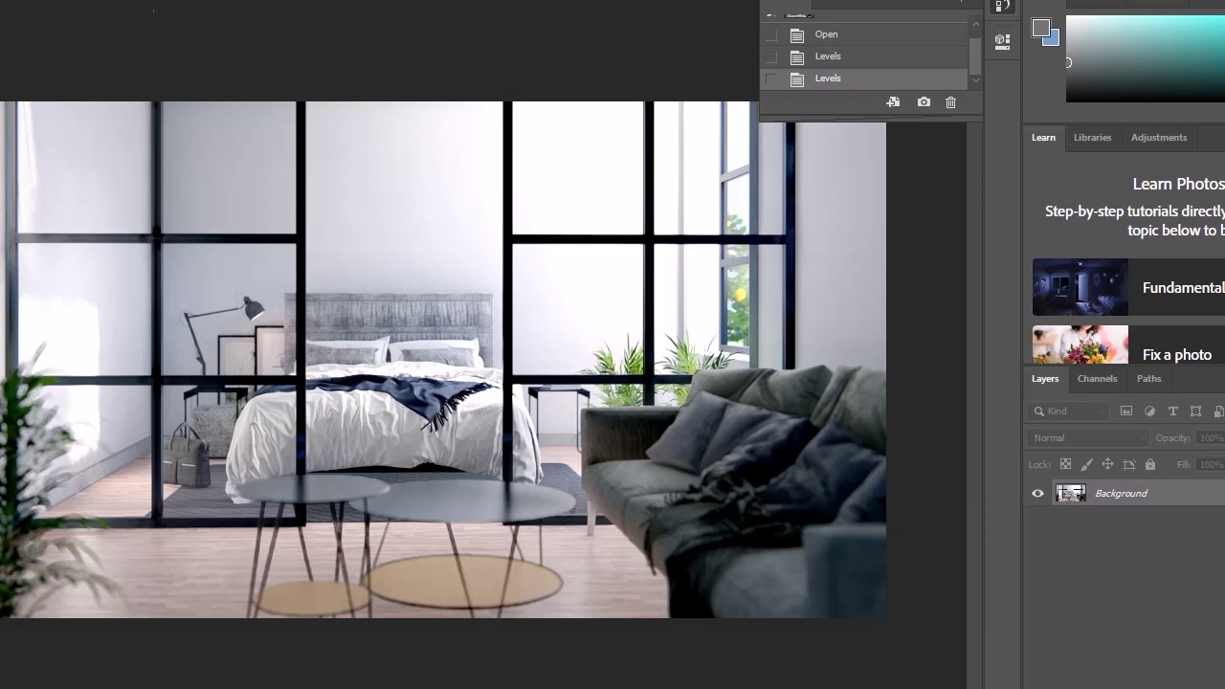
click(9, 0)
- Open Hue/Saturation and set Hue -4, Saturation +24 and Lightness -10
mouse_move(58, 0)
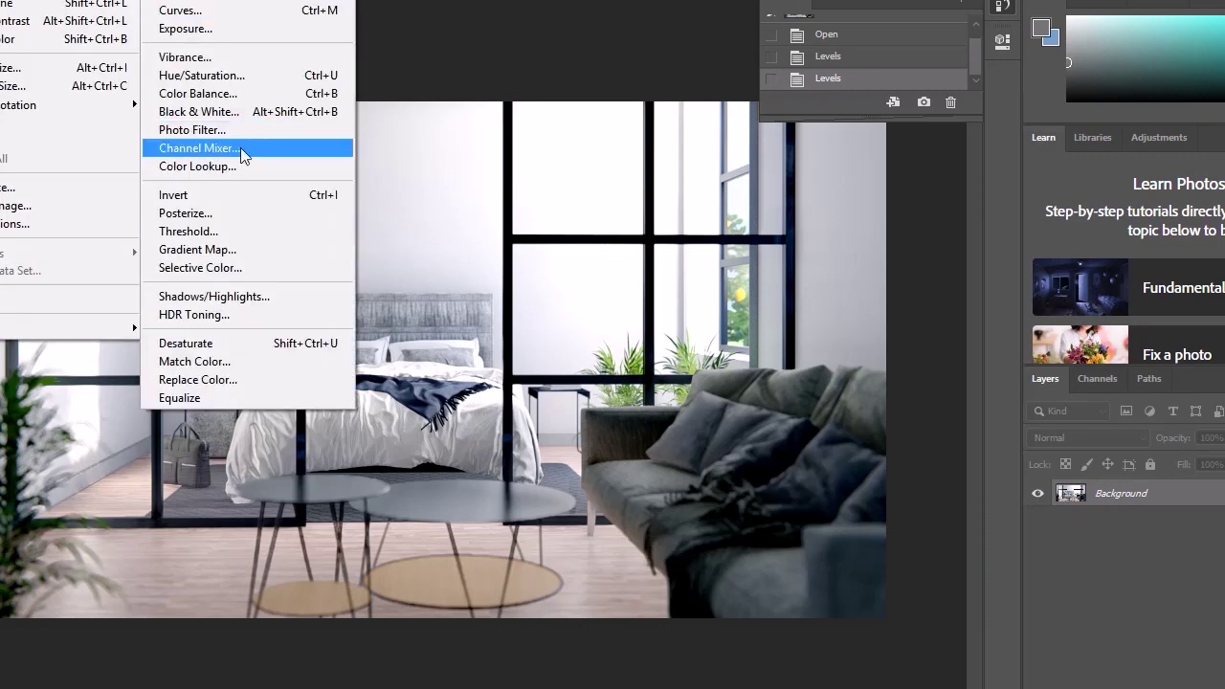
click(245, 74)
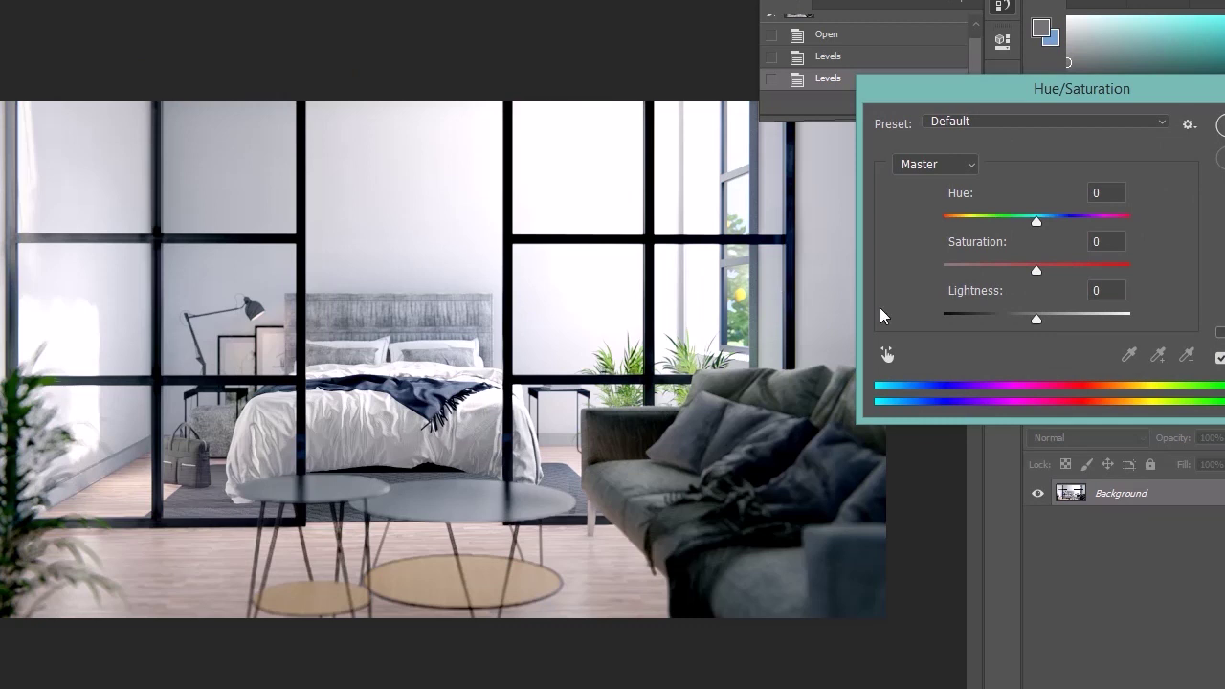
mouse_move(1037, 271)
mouse_down()
mouse_move(979, 274)
mouse_move(1094, 268)
mouse_move(1028, 271)
mouse_up()
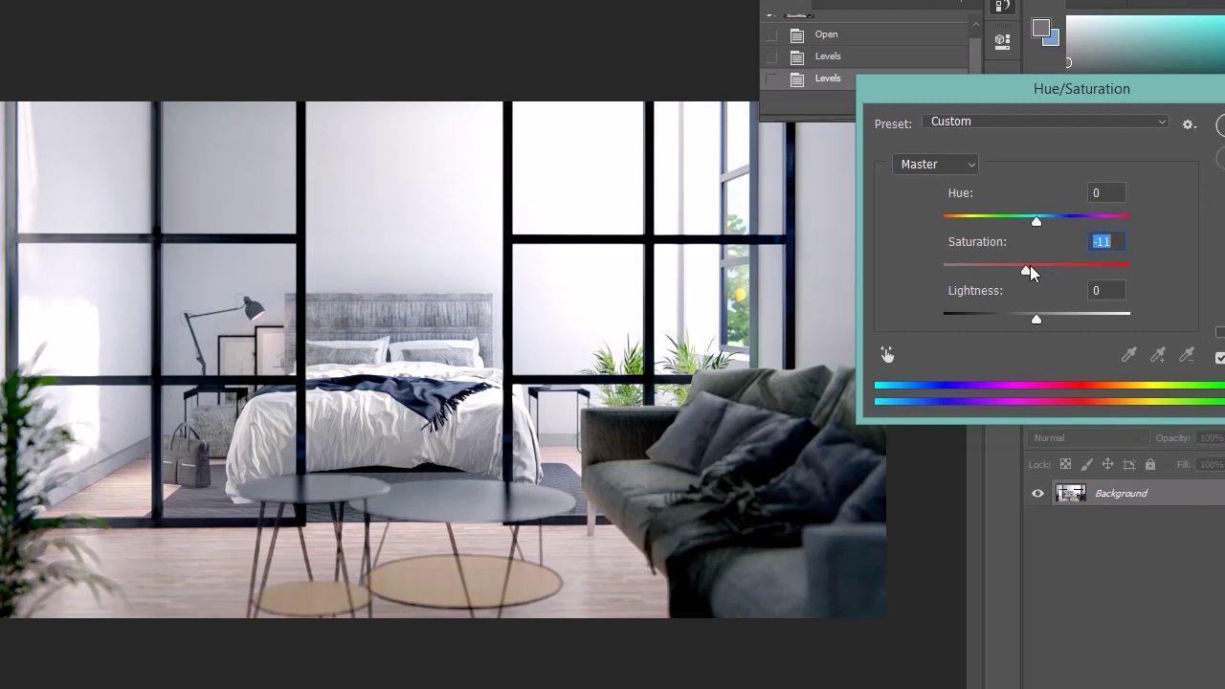
drag(1036, 324, 1083, 316)
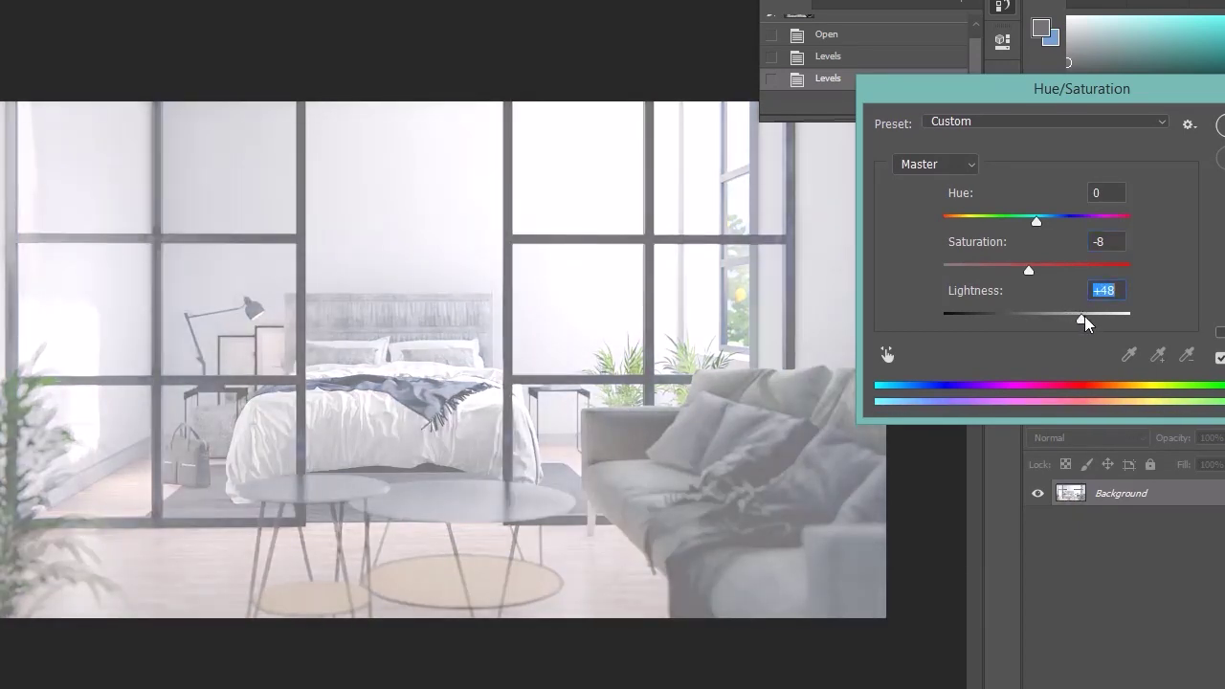
drag(1080, 321, 1052, 324)
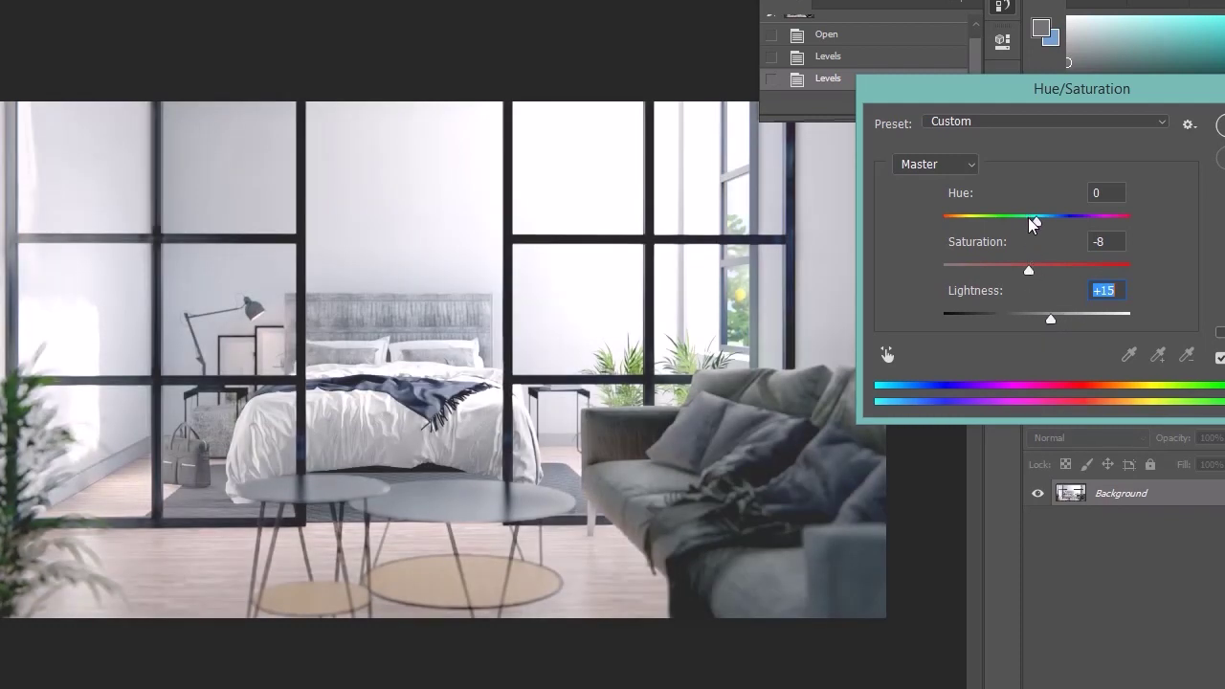
drag(1034, 221, 980, 230)
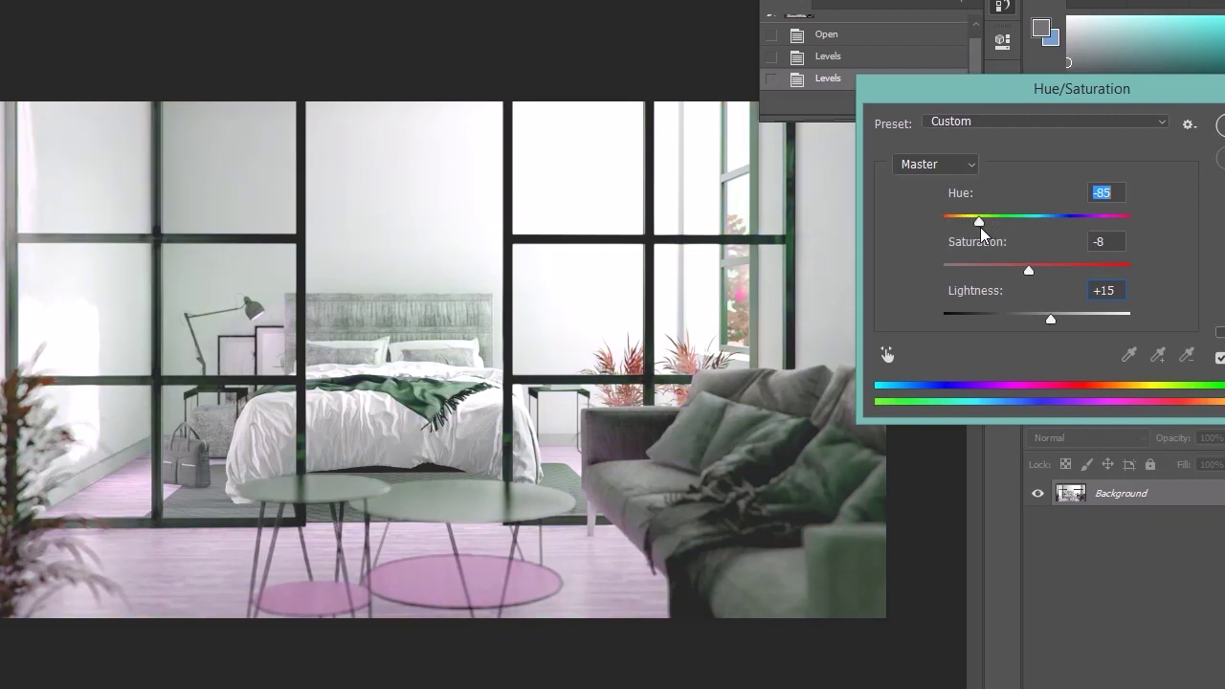
drag(1028, 274, 1062, 274)
drag(1024, 224, 995, 226)
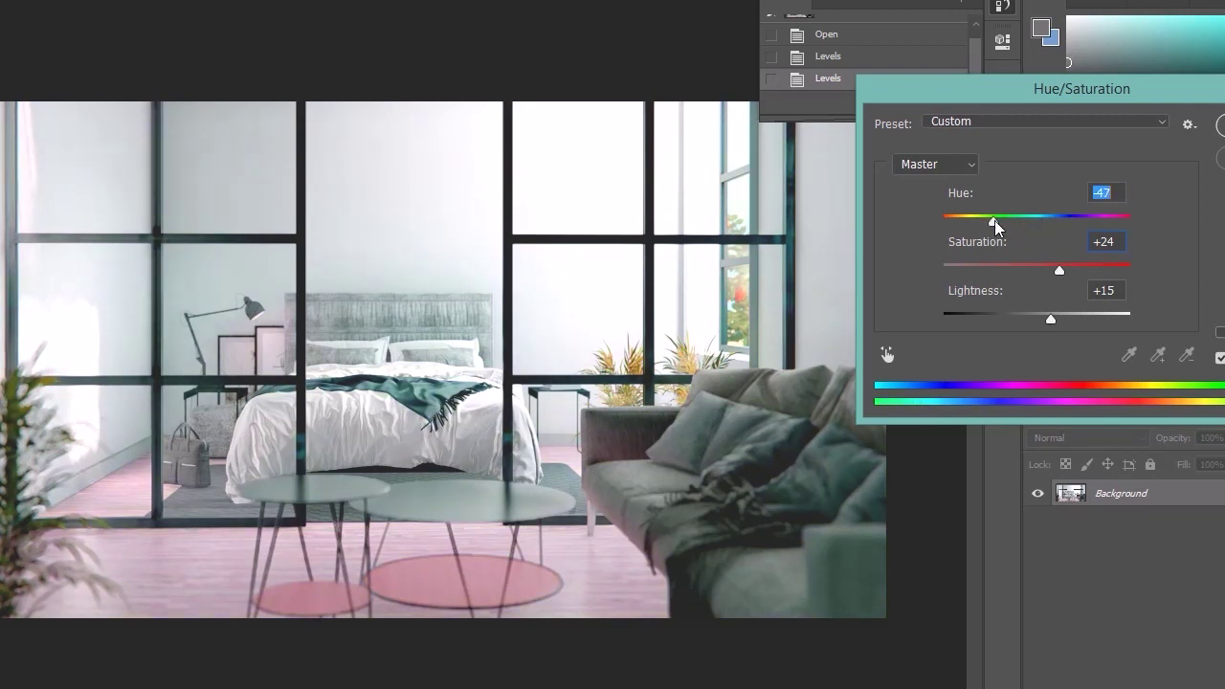
drag(995, 226, 1033, 224)
drag(1056, 306, 1036, 319)
- Preview the Cyanotype, Old Style, Red Boost, Sepia and Yellow Boost presets, then cancel Hue/Saturation
click(1020, 121)
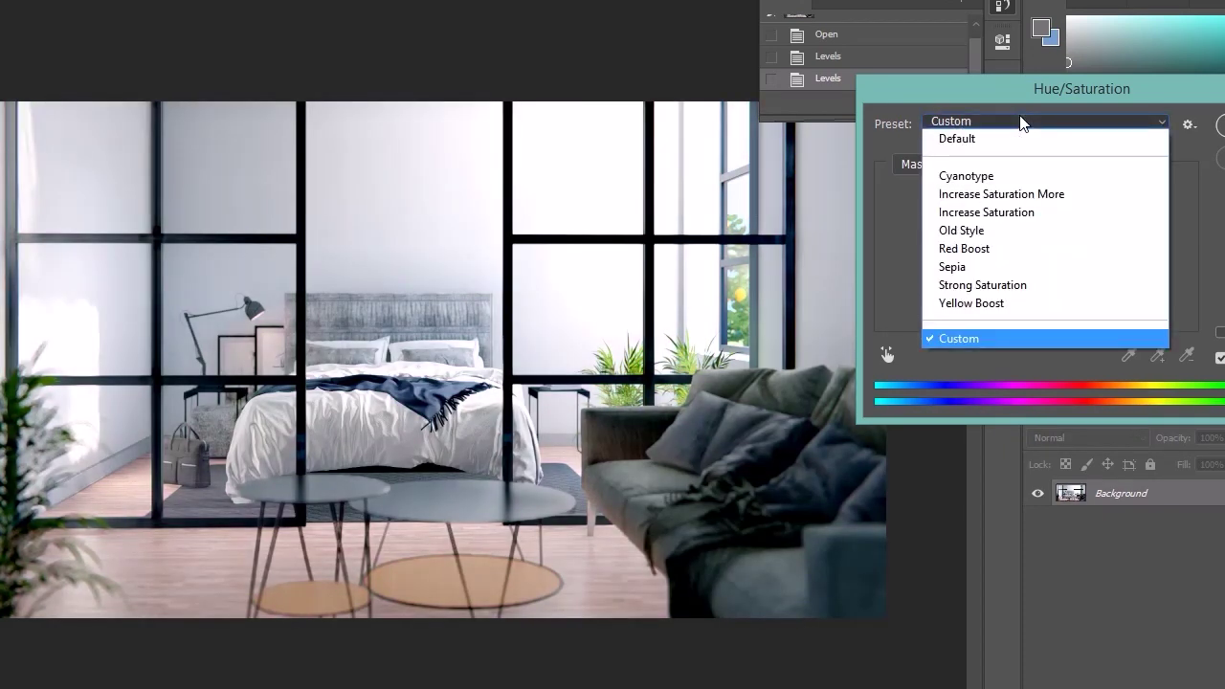
click(1004, 176)
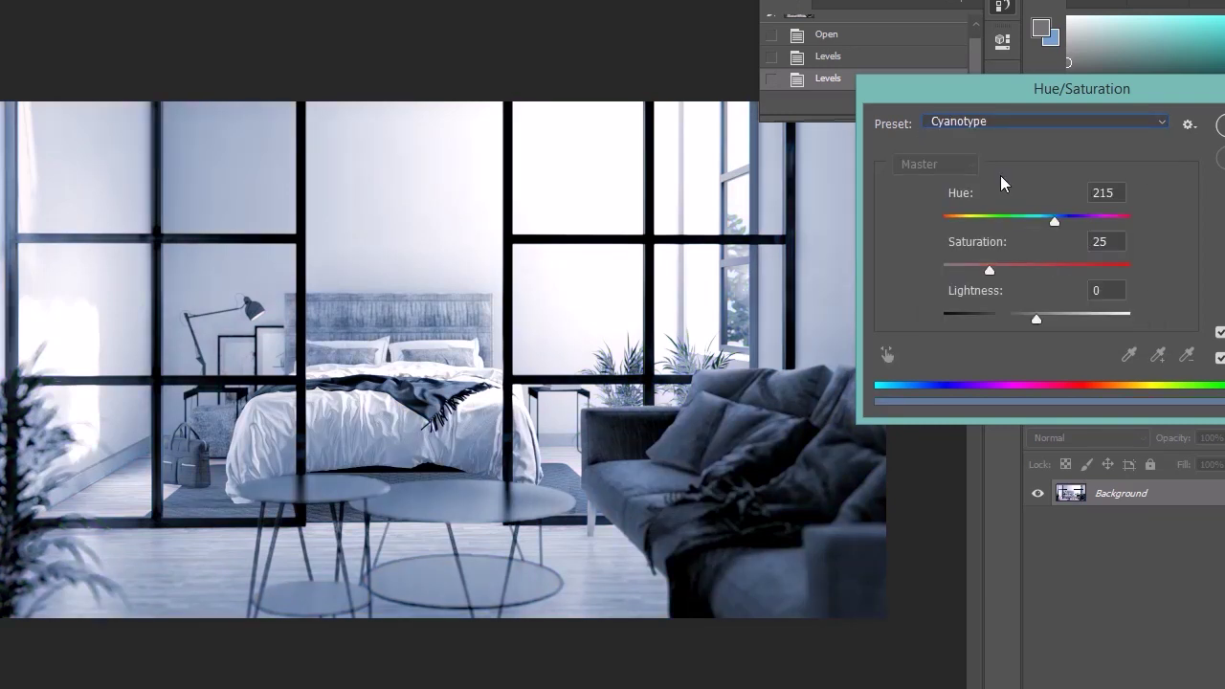
key(Down)
key(Down)
key(Down)
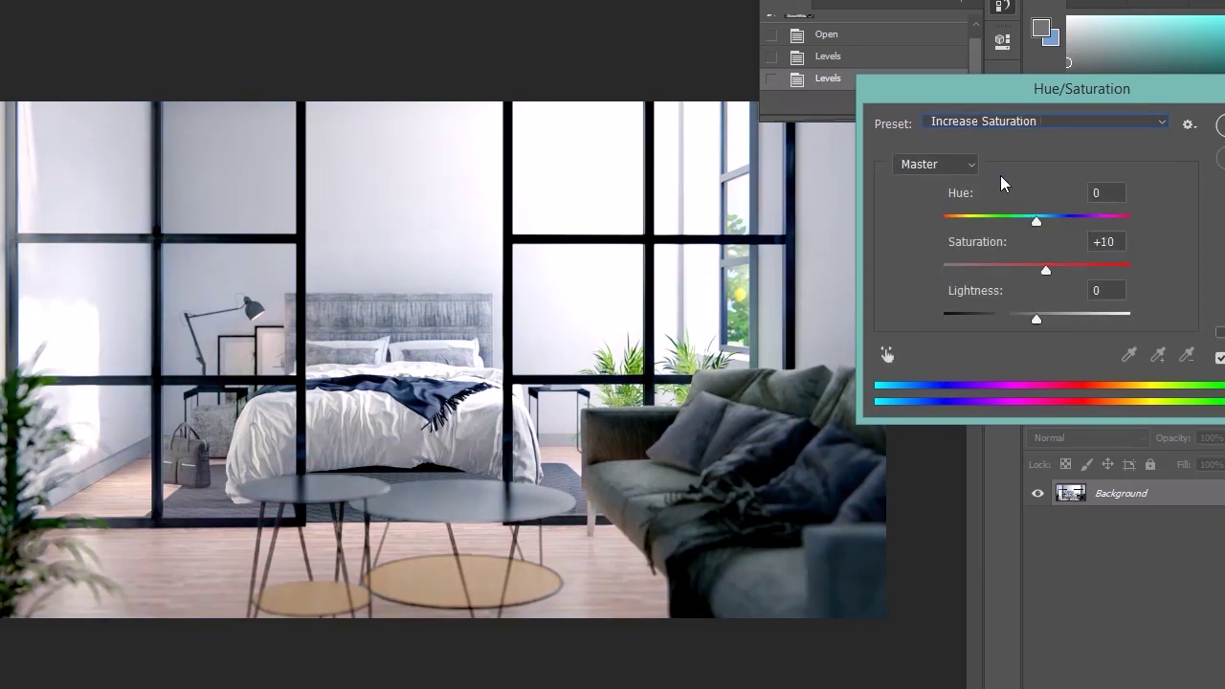
key(Down)
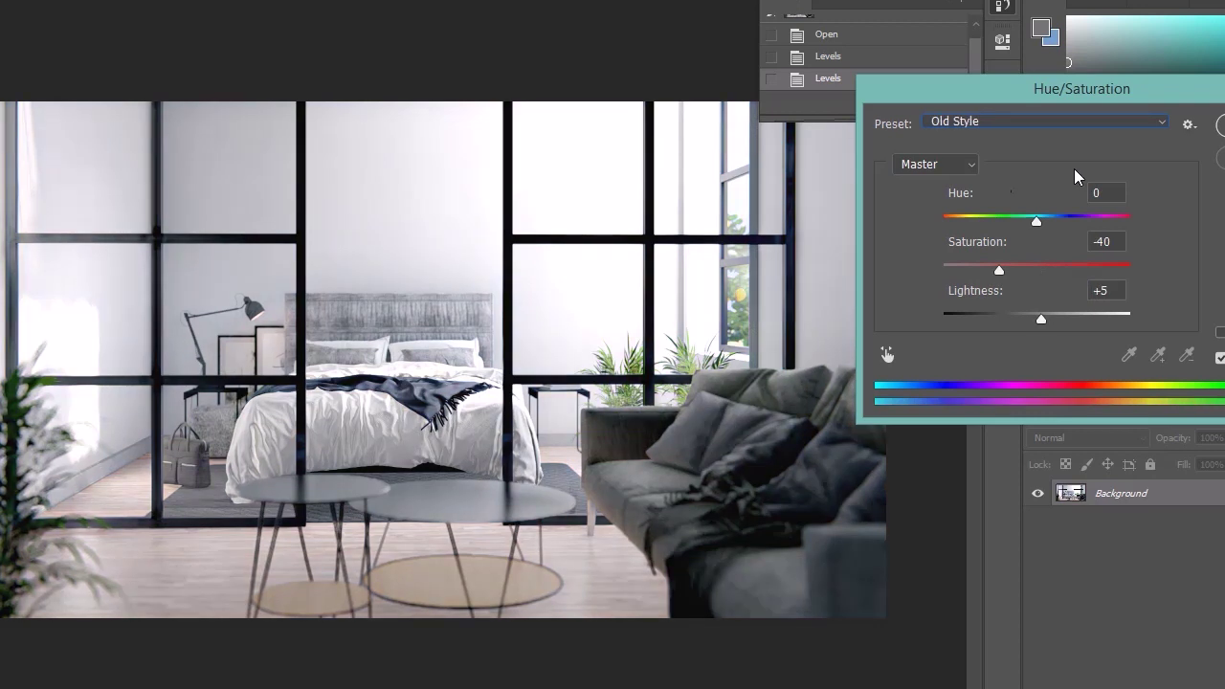
key(Down)
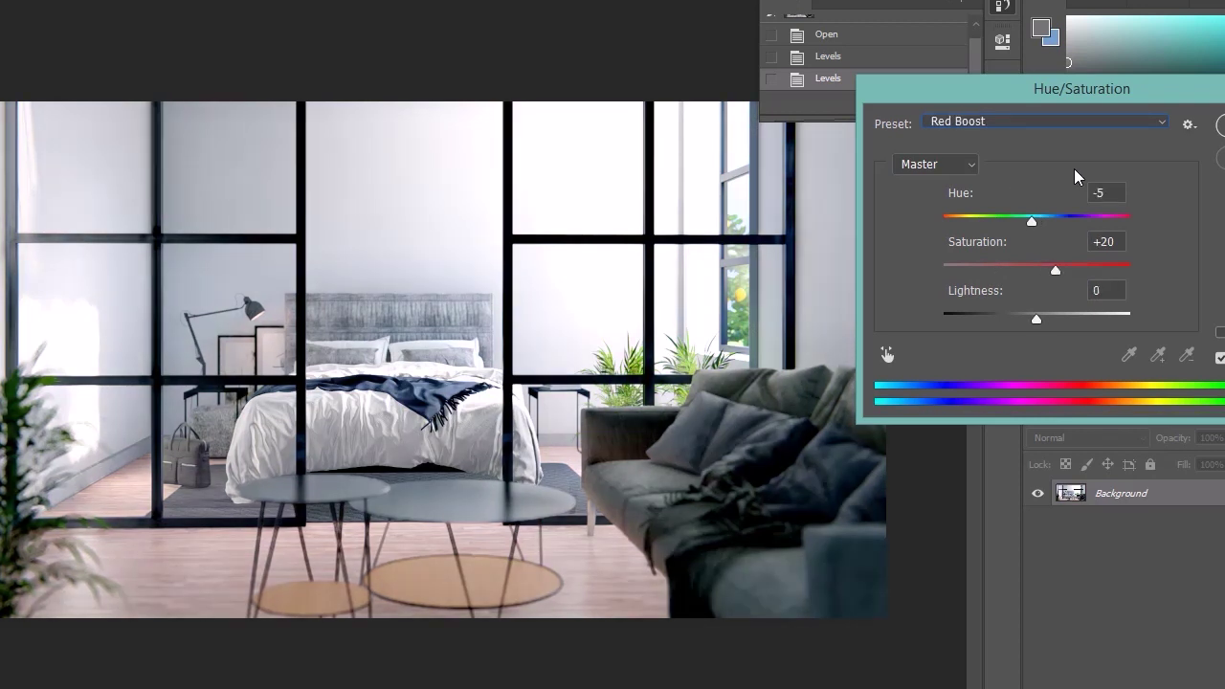
key(Up)
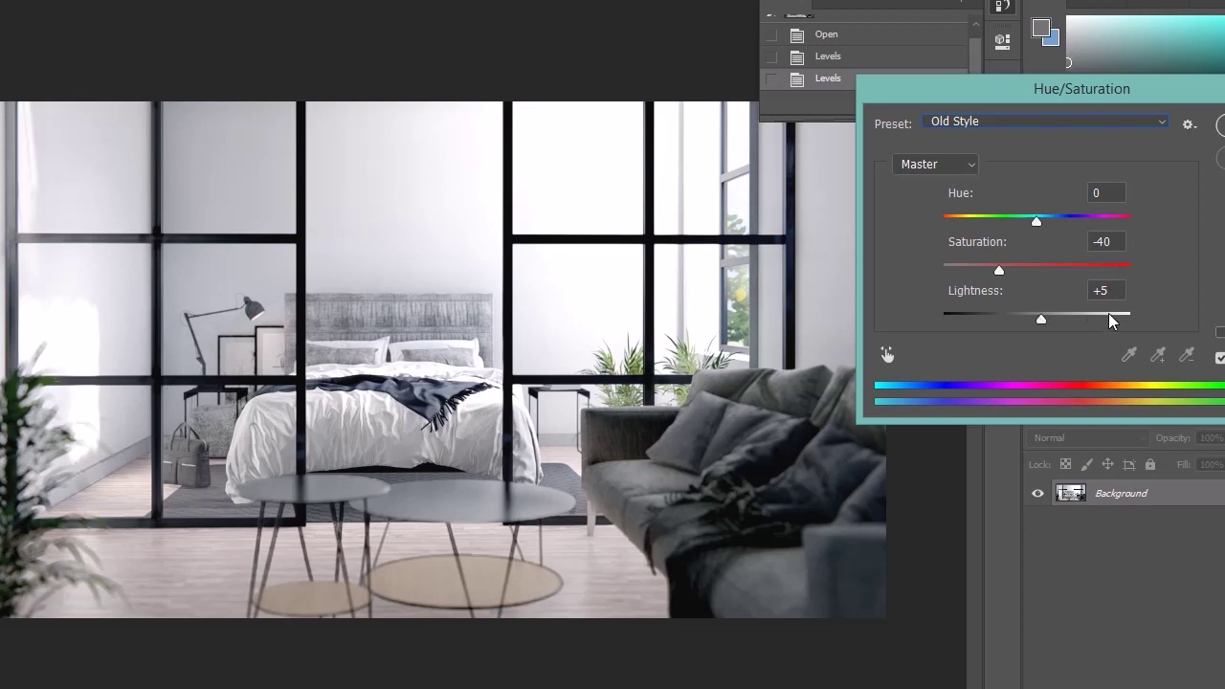
key(Down)
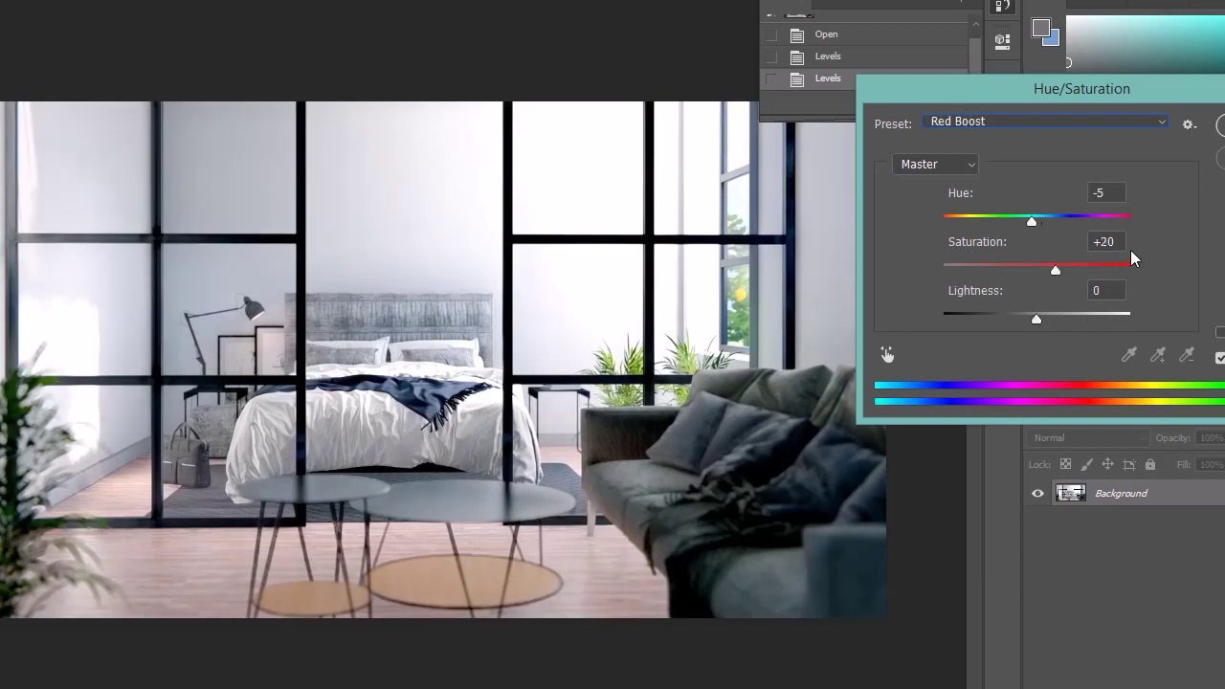
key(Down)
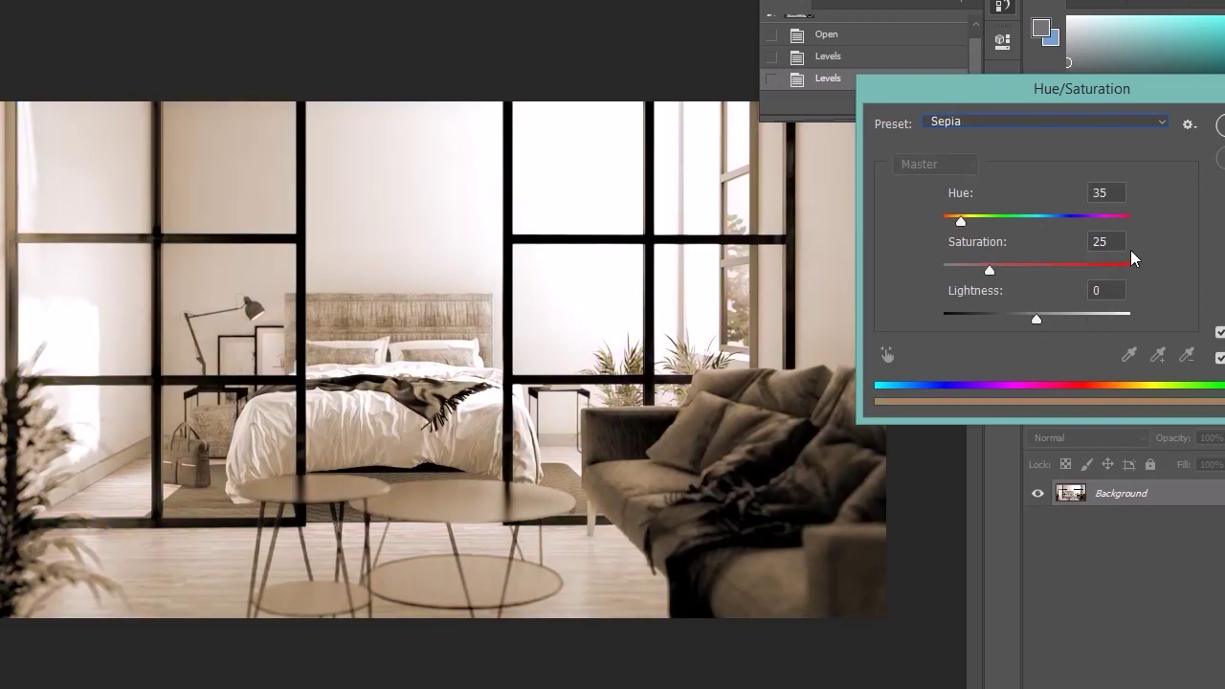
key(Down)
key(Down)
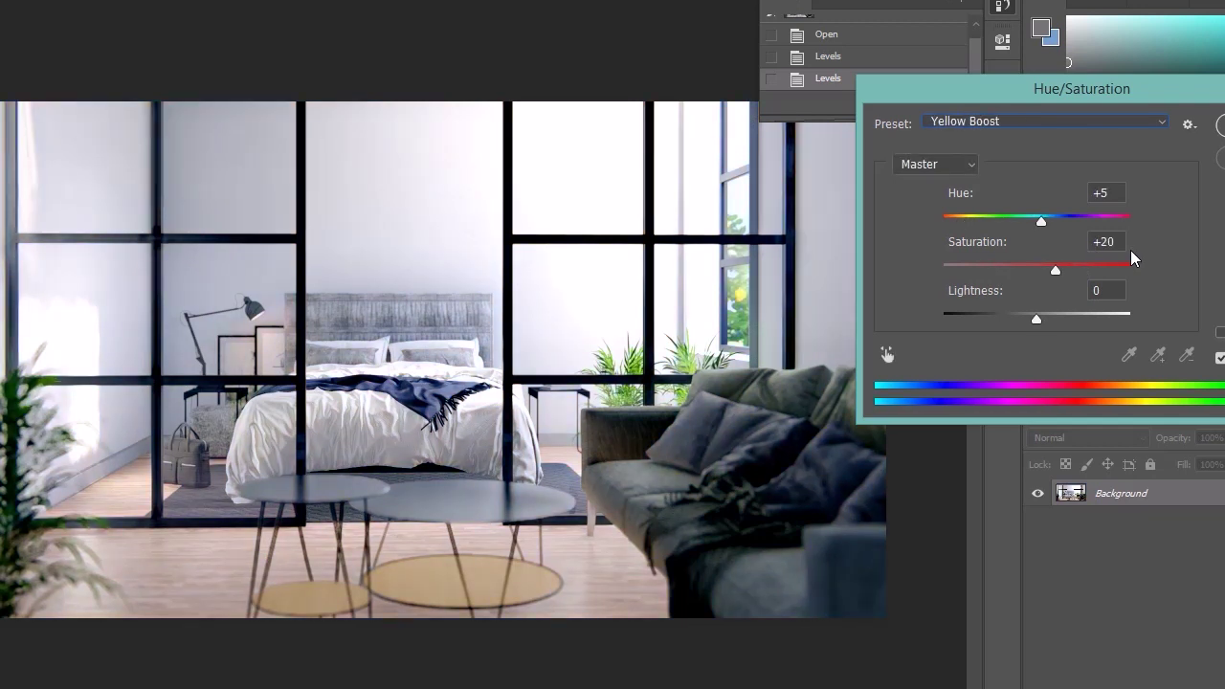
key(Down)
key(Escape)
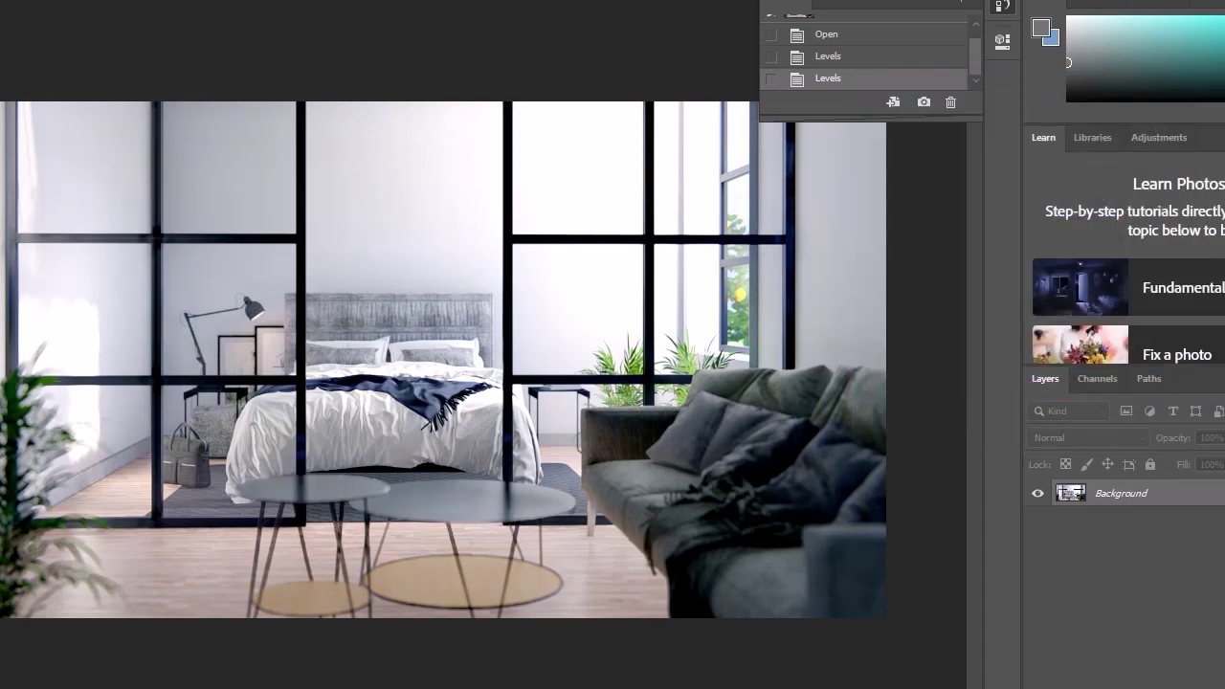
- Open Color Balance, move its dialog to the upper right, and nudge the Cyan–Red slider toward red
key(alt+i)
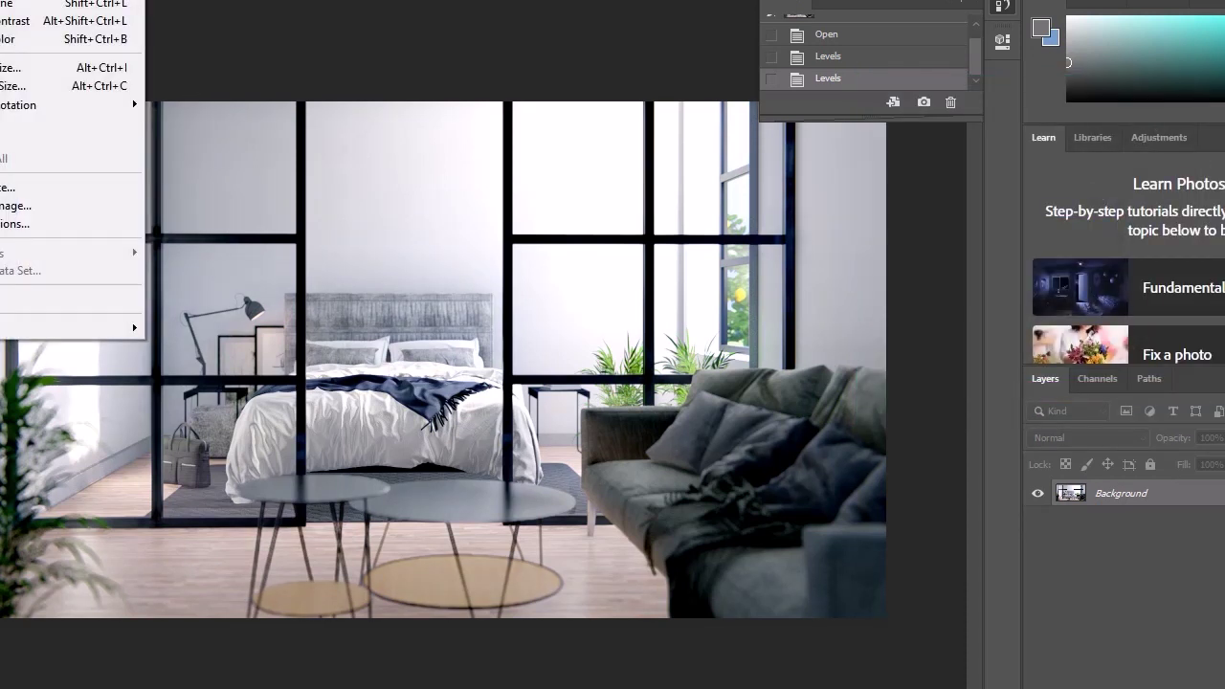
key(j)
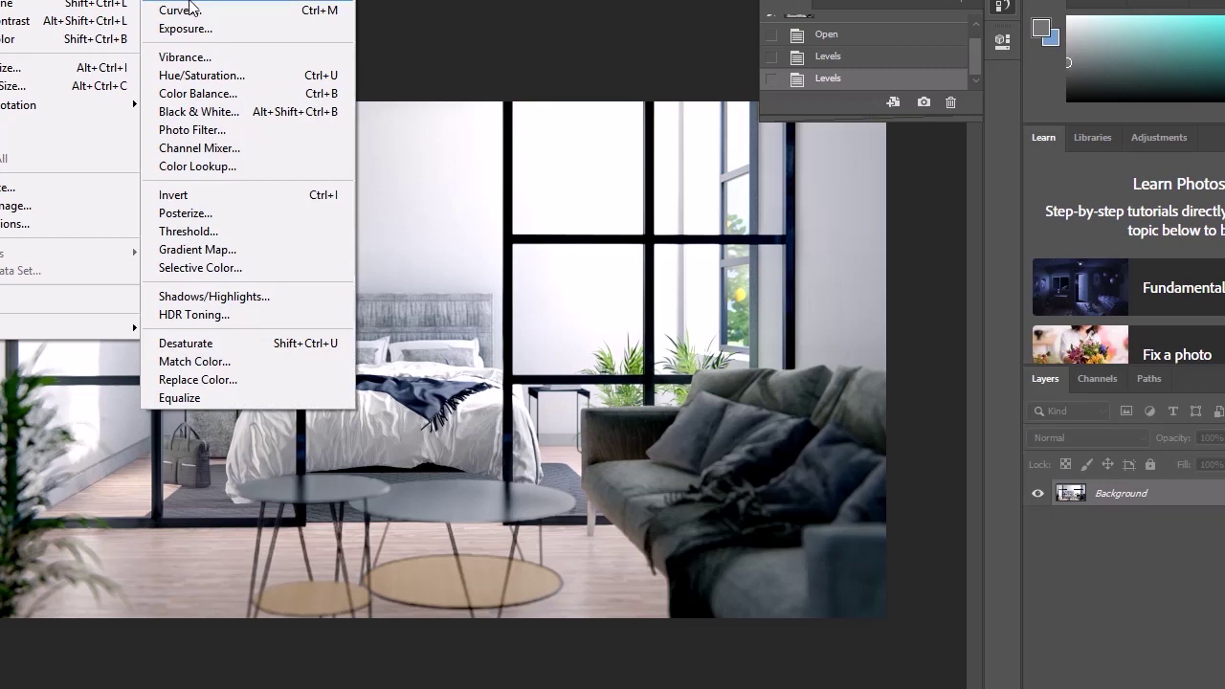
click(260, 95)
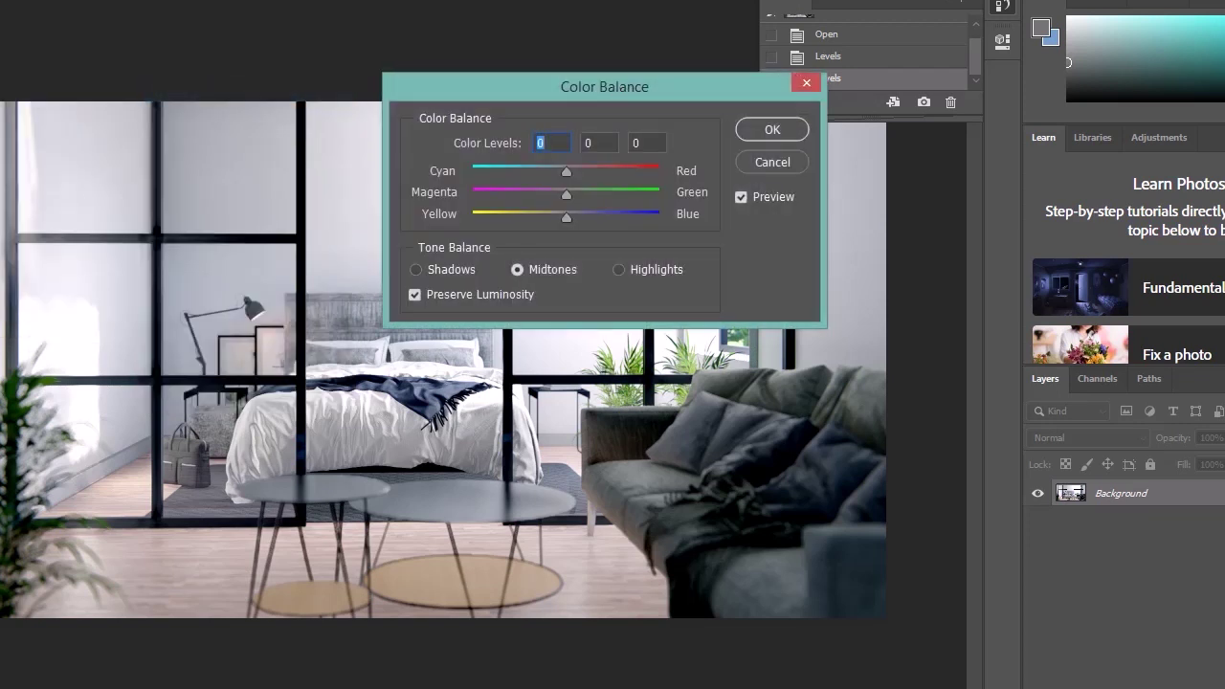
drag(604, 87, 1021, 34)
drag(983, 117, 1007, 162)
- Try shifting the Shadows and Highlights colour balance, then cancel the changes
click(833, 216)
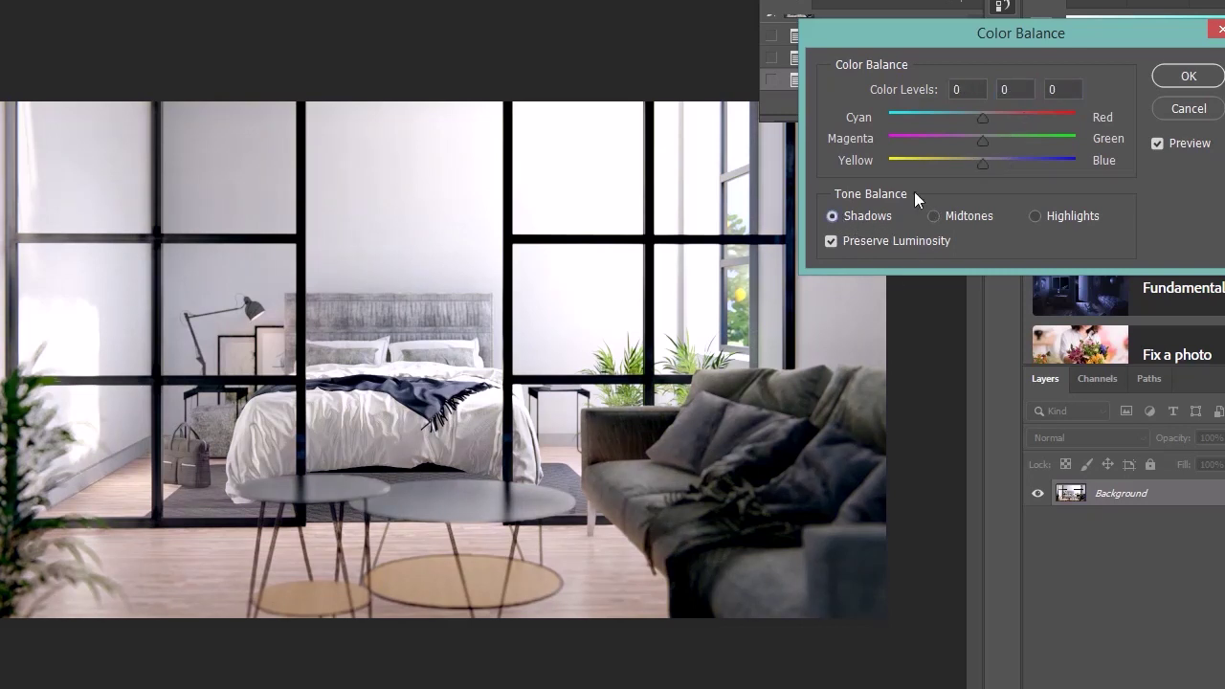
mouse_move(979, 162)
mouse_down()
mouse_move(1017, 161)
mouse_move(968, 169)
mouse_move(1012, 169)
mouse_move(951, 150)
mouse_move(973, 147)
mouse_up()
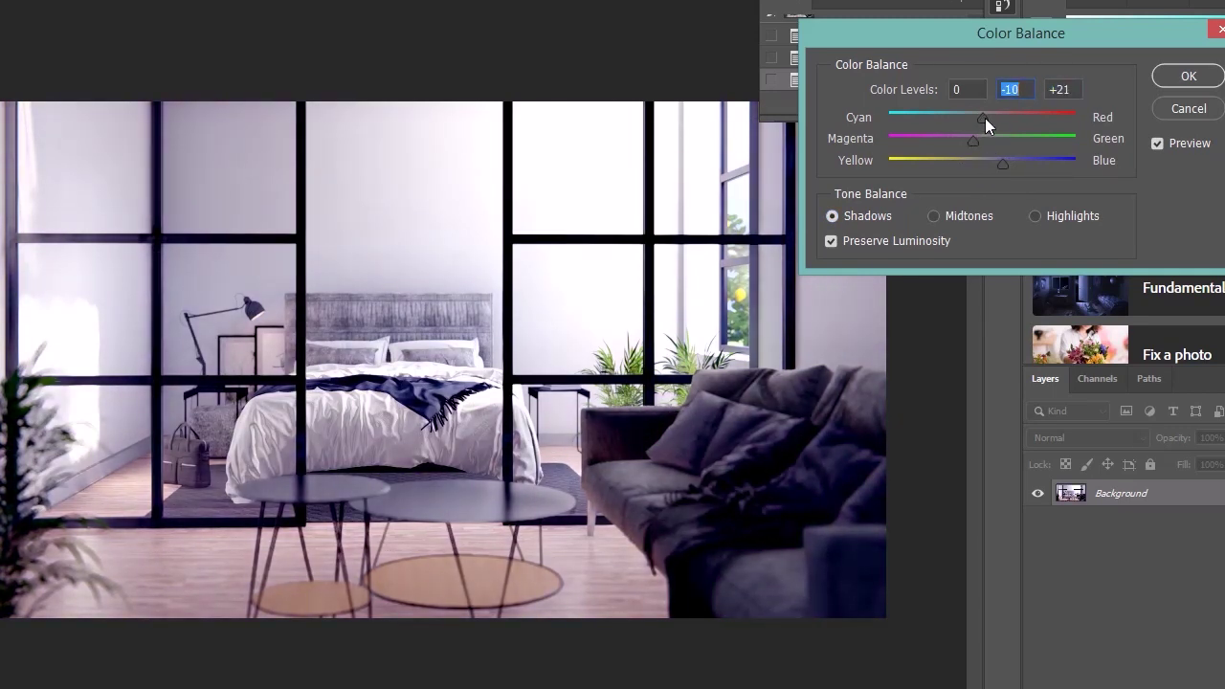
click(1051, 219)
mouse_move(984, 118)
mouse_down()
mouse_move(1035, 120)
mouse_move(984, 128)
mouse_up()
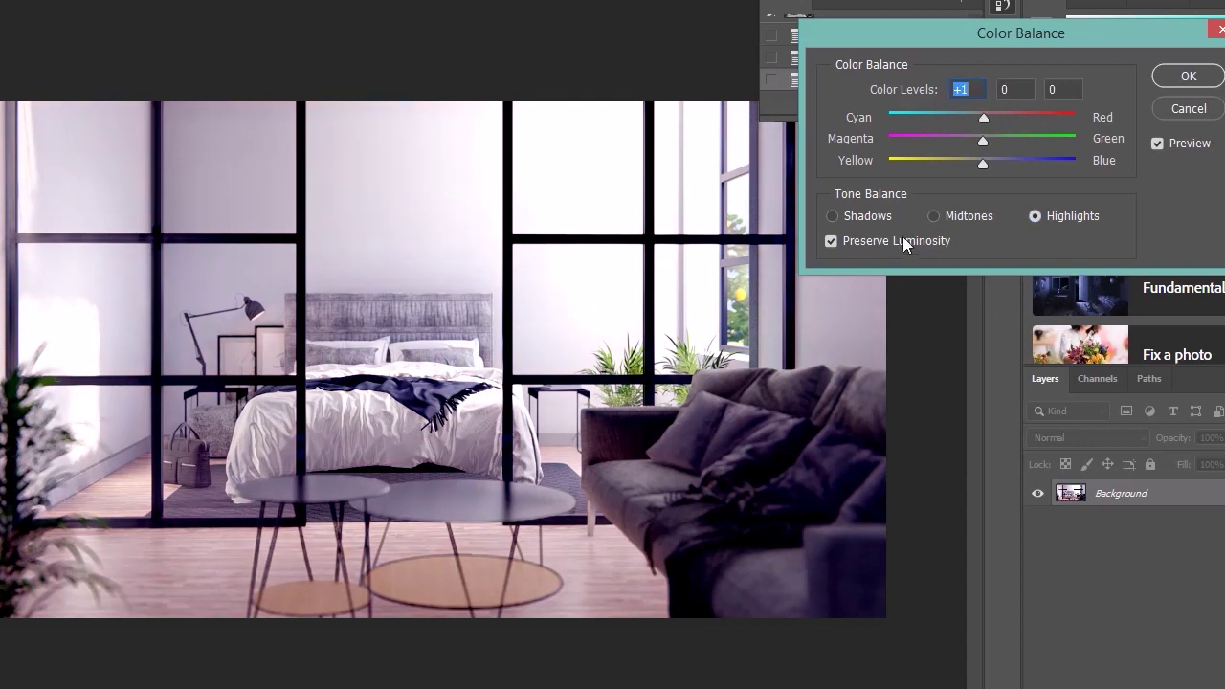
drag(987, 142, 1016, 144)
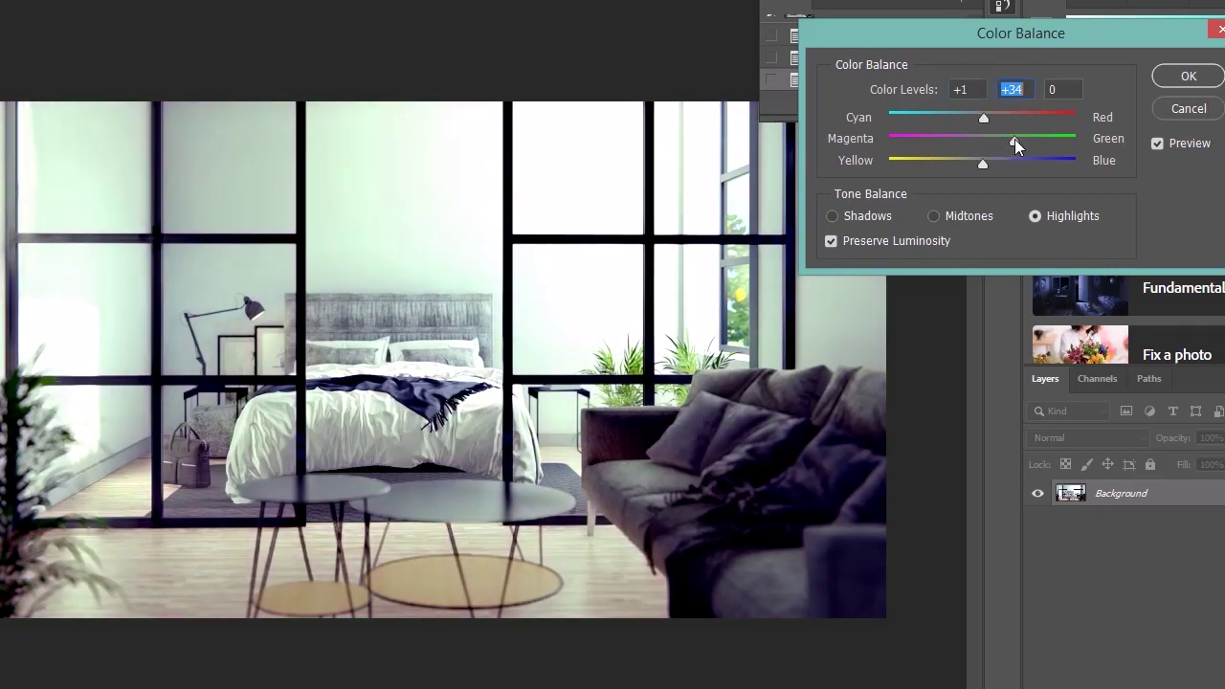
click(1188, 109)
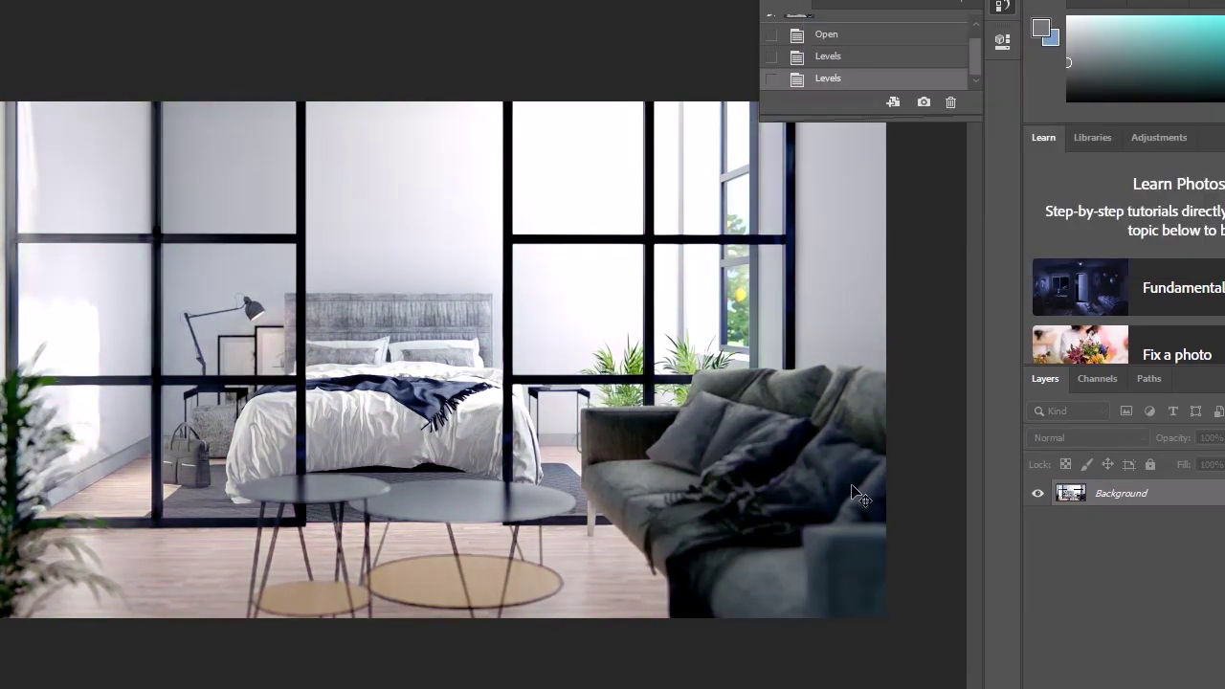
- Reopen Color Balance with Ctrl+B, set midtones to +12, -12, +15 and apply it
key(ctrl+b)
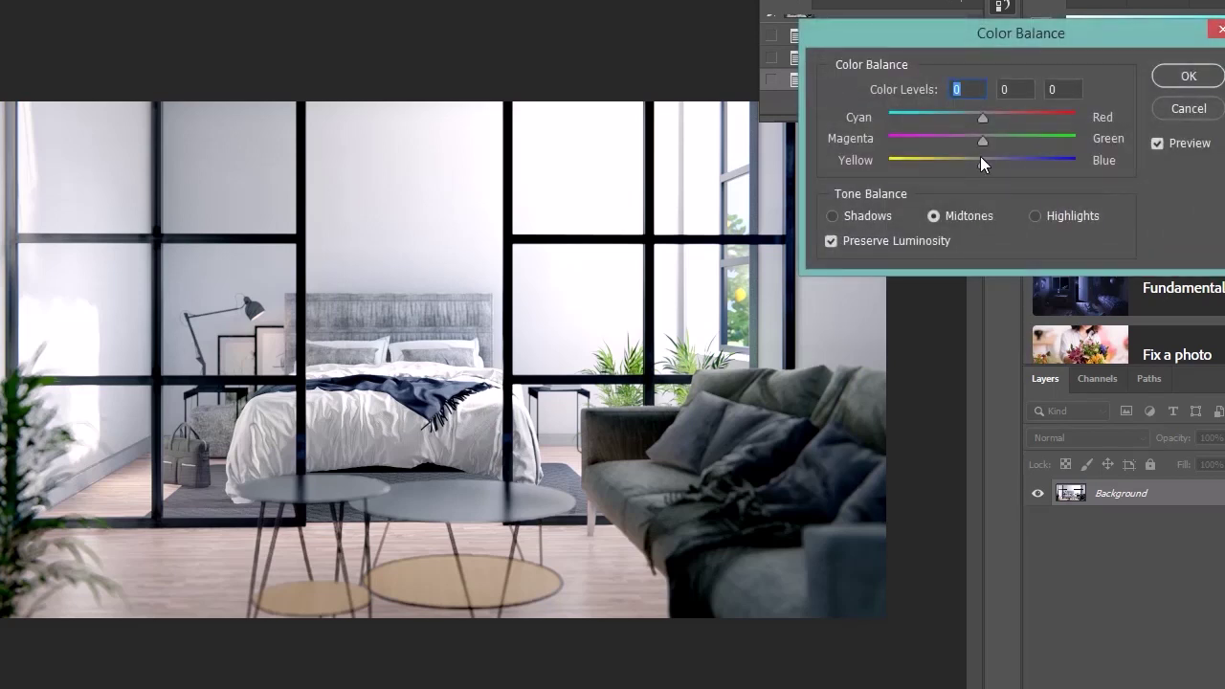
drag(995, 119, 993, 120)
mouse_move(987, 162)
mouse_down()
mouse_move(1003, 163)
mouse_move(967, 141)
mouse_move(985, 142)
mouse_up()
click(1184, 77)
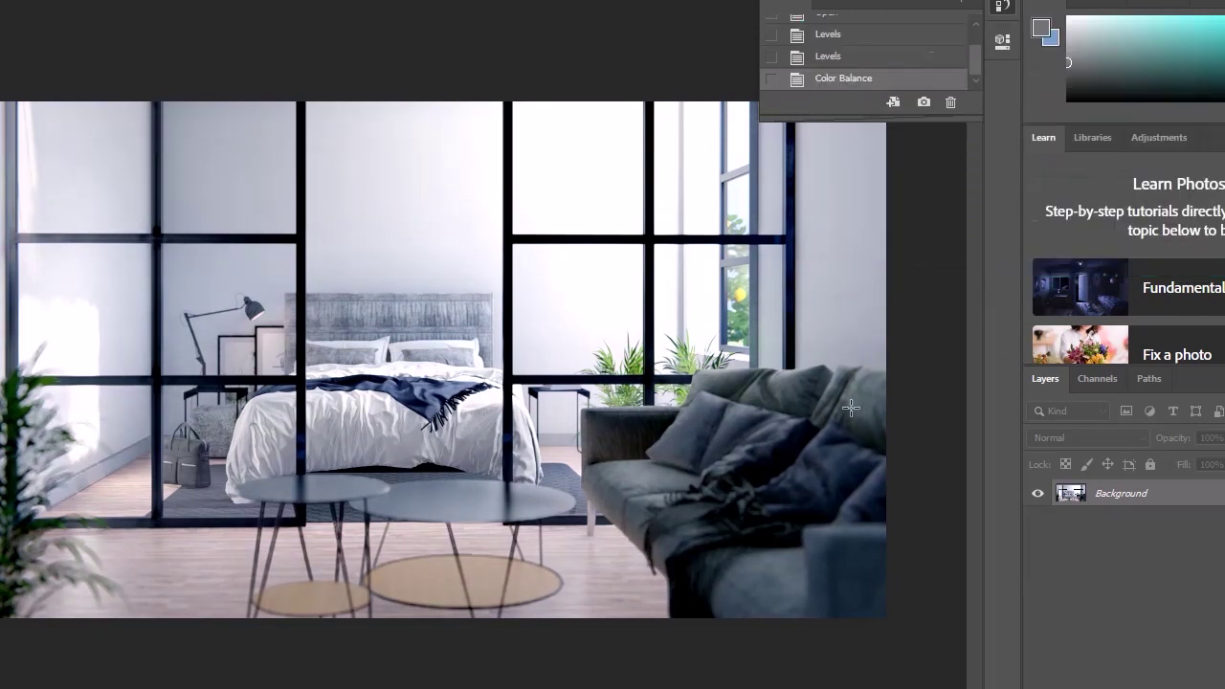
key(alt+i)
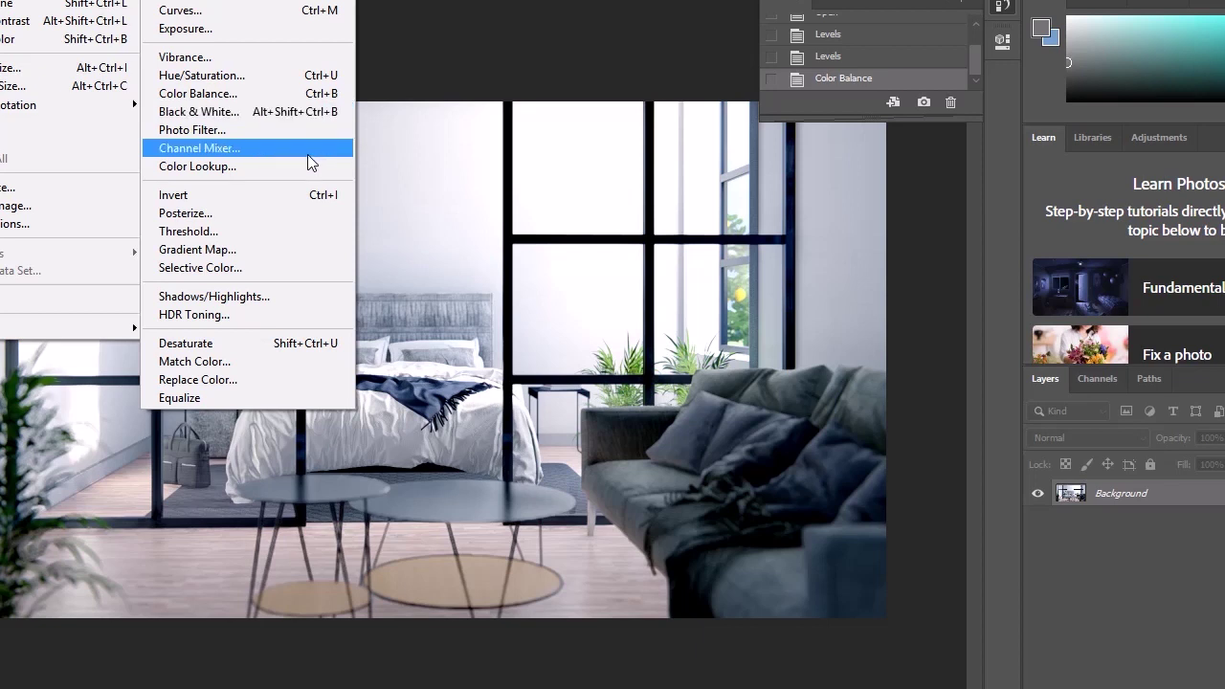
- Open the Black & White adjustment and move its dialog to the right of the render
click(562, 86)
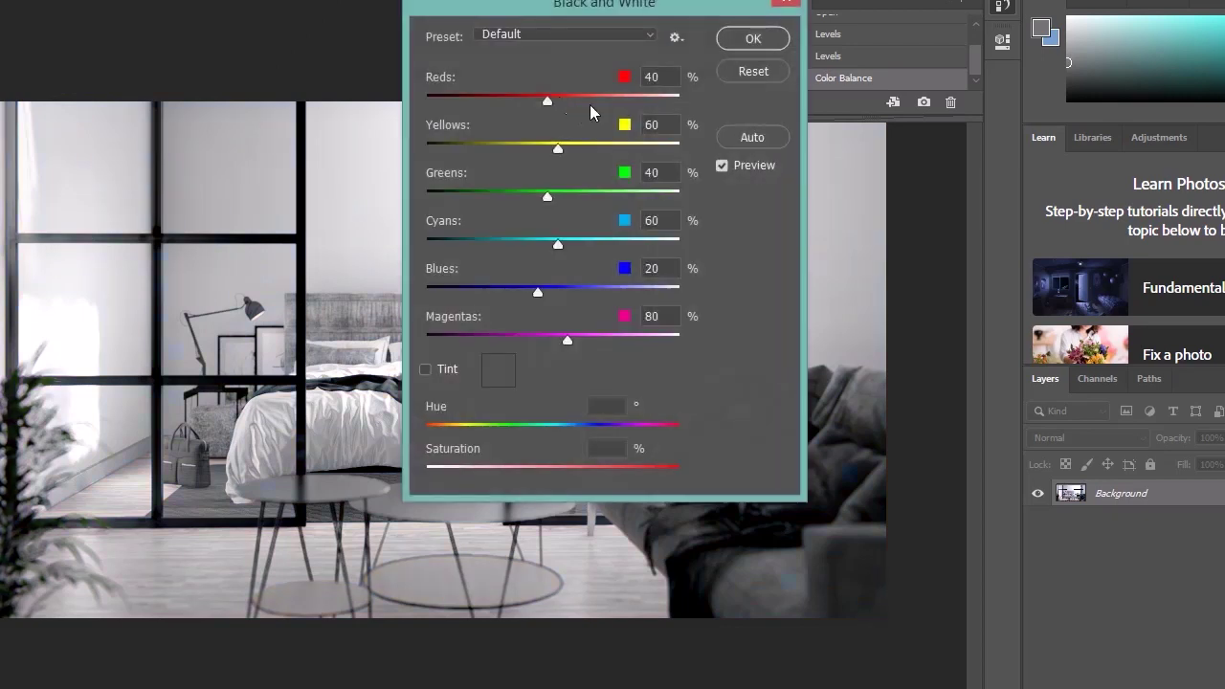
drag(595, 11, 1062, 101)
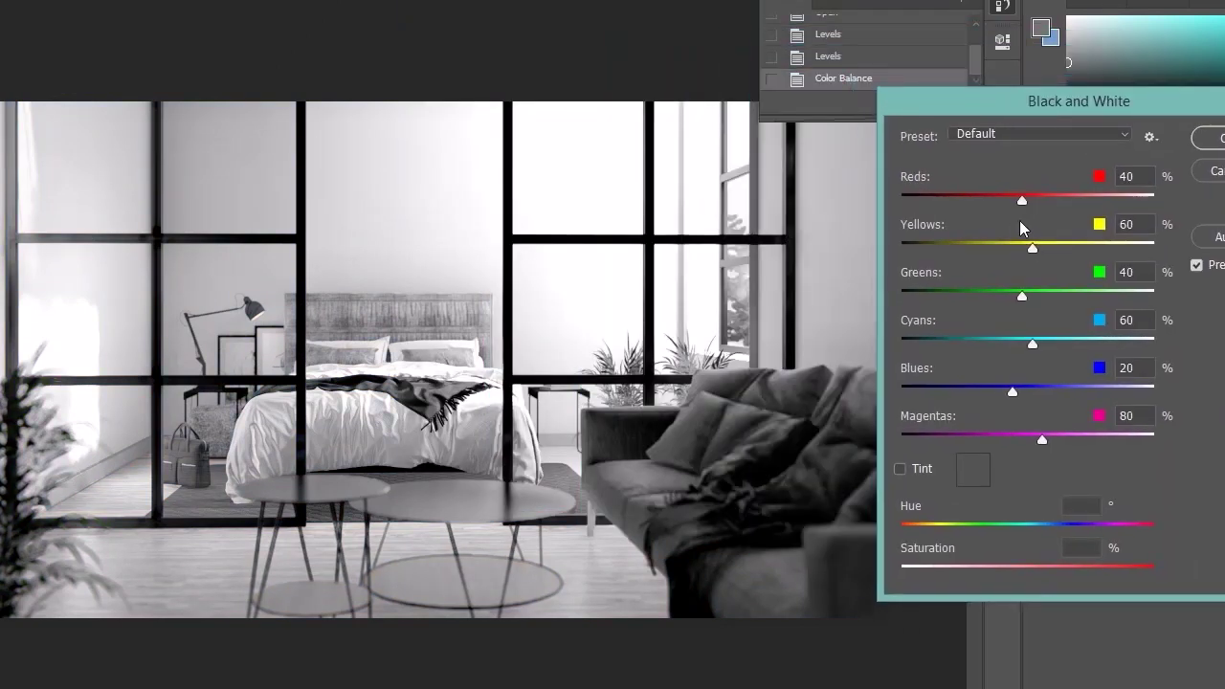
click(1031, 139)
click(1028, 140)
- Preview the Blue Filter, Darker, Green Filter, Maximum Black and Maximum White presets, returning to Default
key(Down)
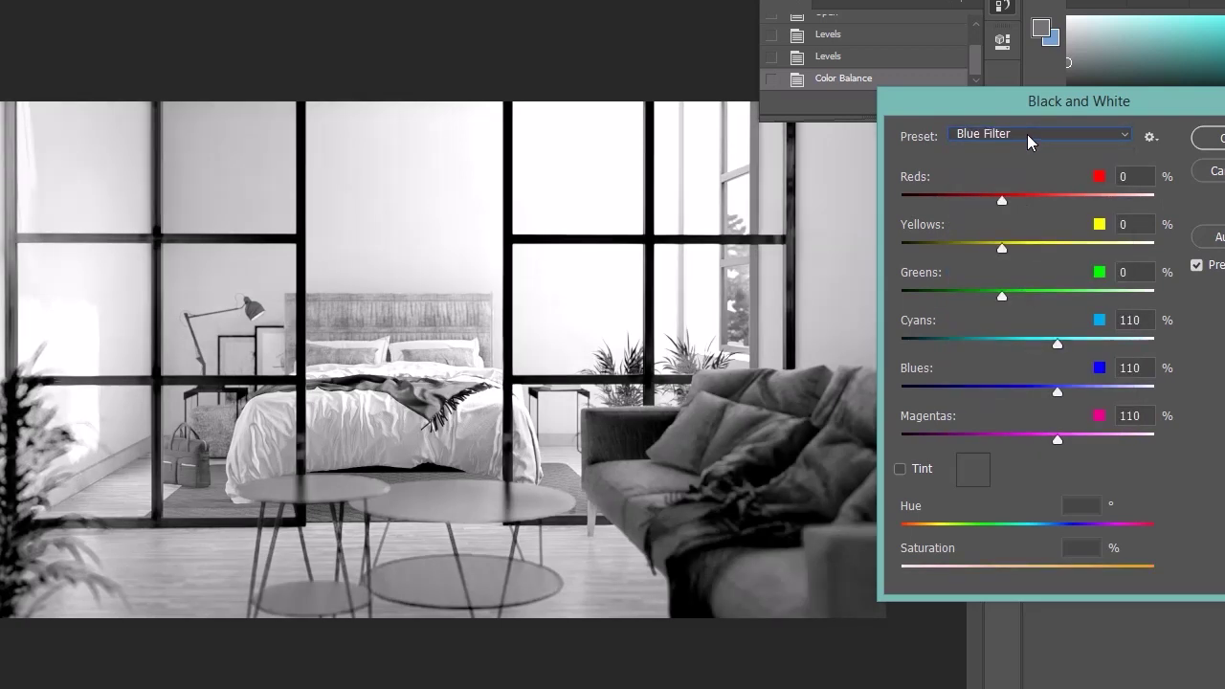
key(Down)
key(Down)
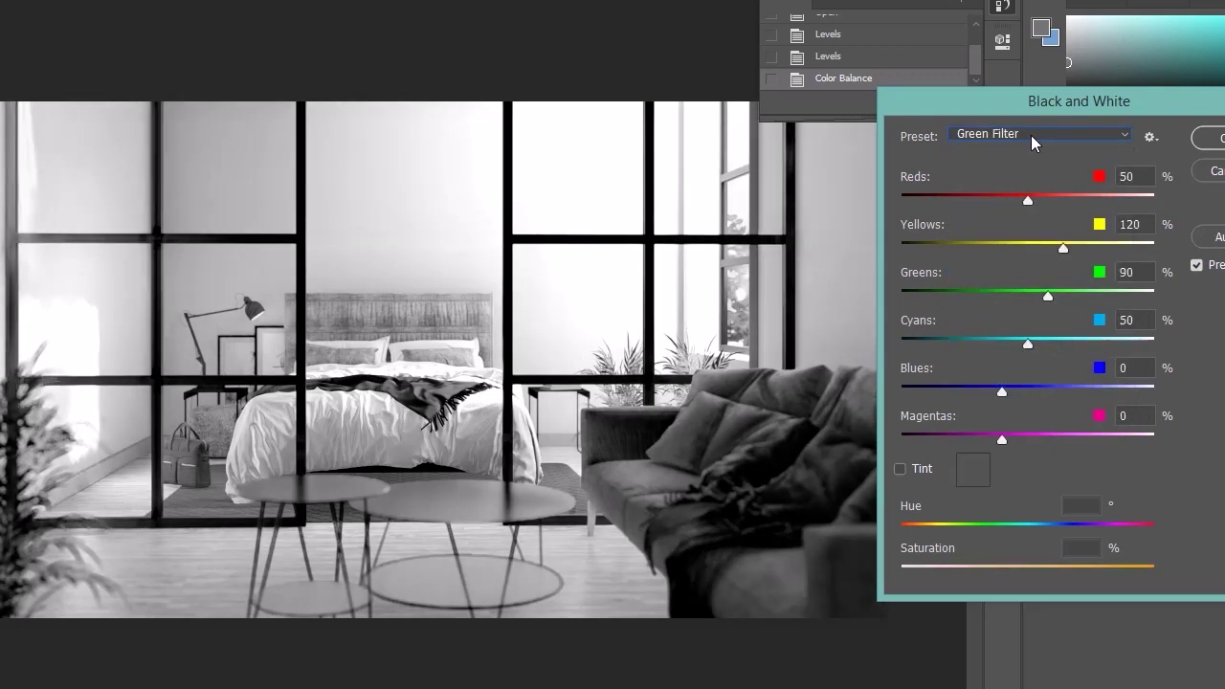
key(Down)
key(Down)
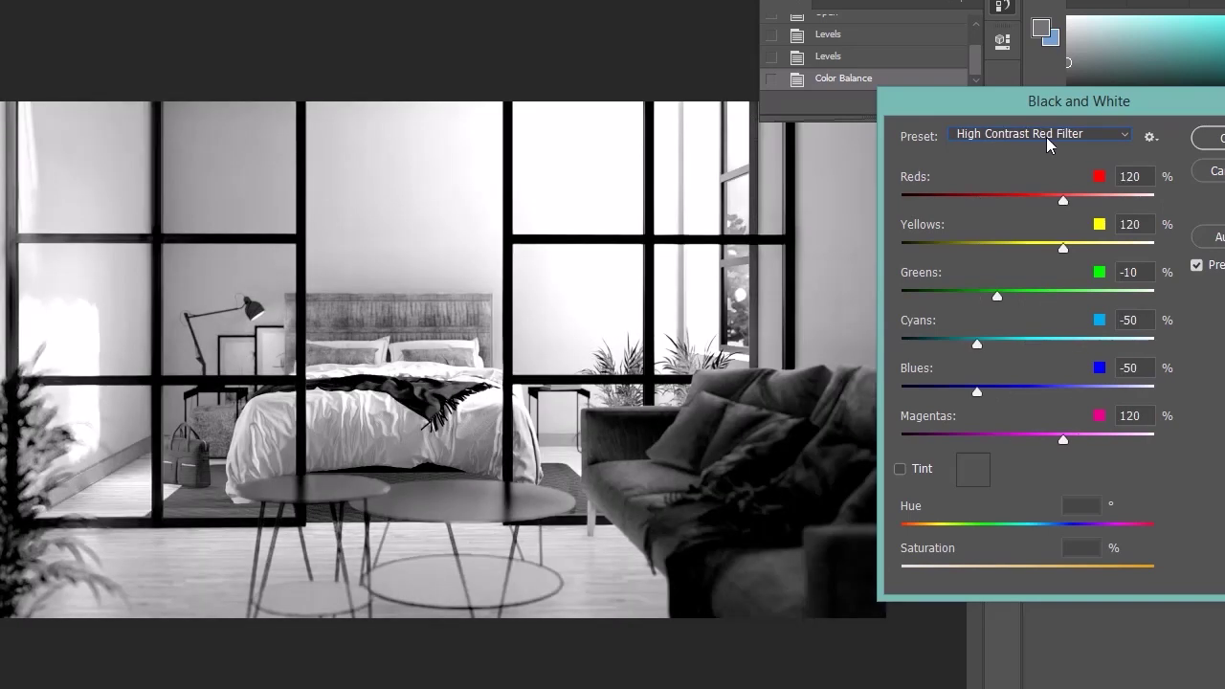
key(Down)
key(Down)
key(Down)
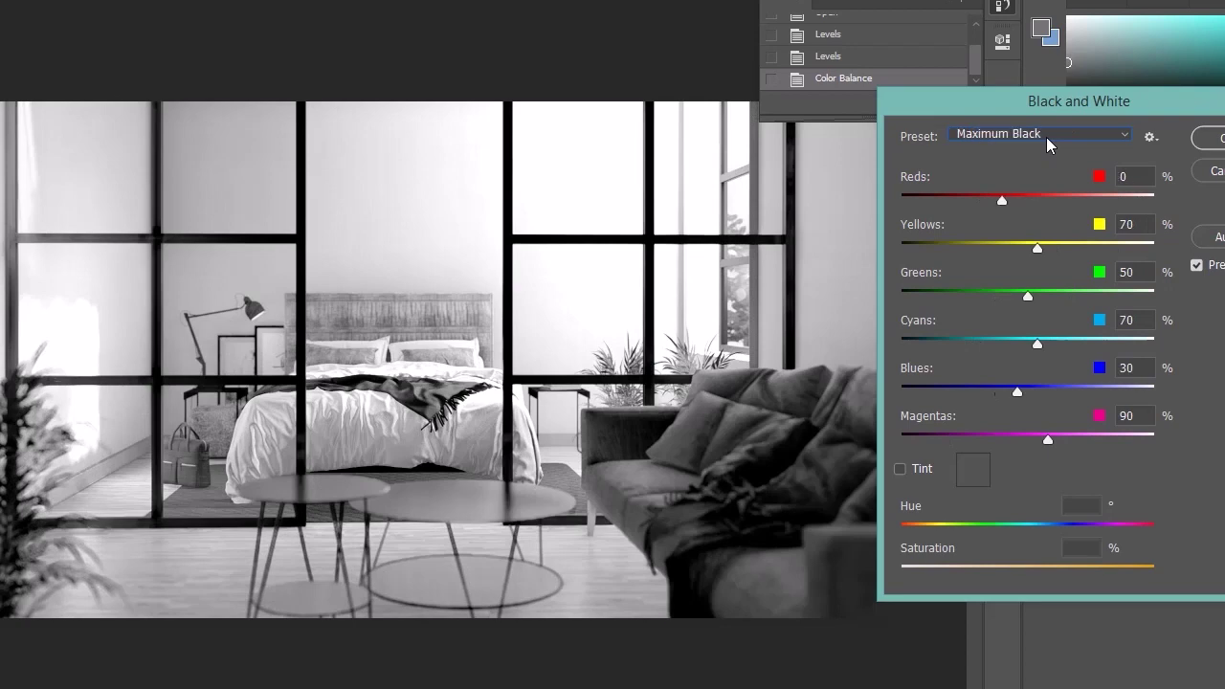
key(Down)
key(Up)
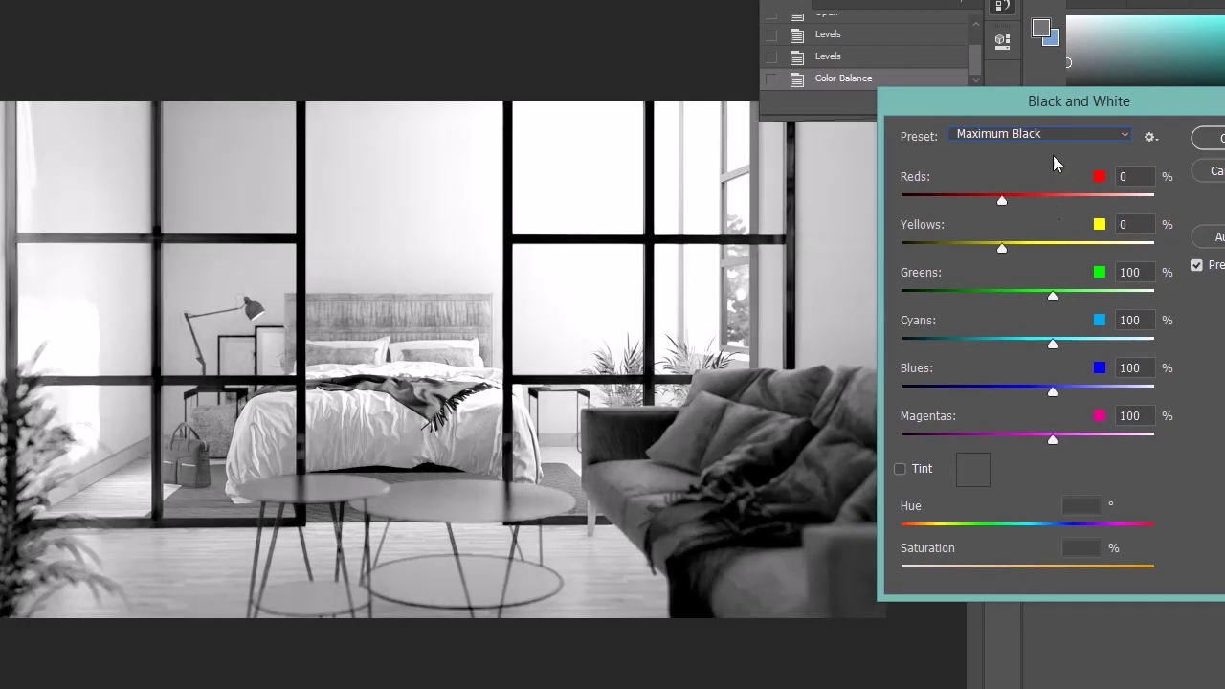
key(Up)
key(Up)
key(Up)
key(Up)
key(Up)
key(Up)
key(Up)
key(Up)
- Set the Black and White mix: darker Reds, Yellows -55, Greens -40, Cyans 45, Blues 55, Magentas 19
drag(1016, 198, 929, 207)
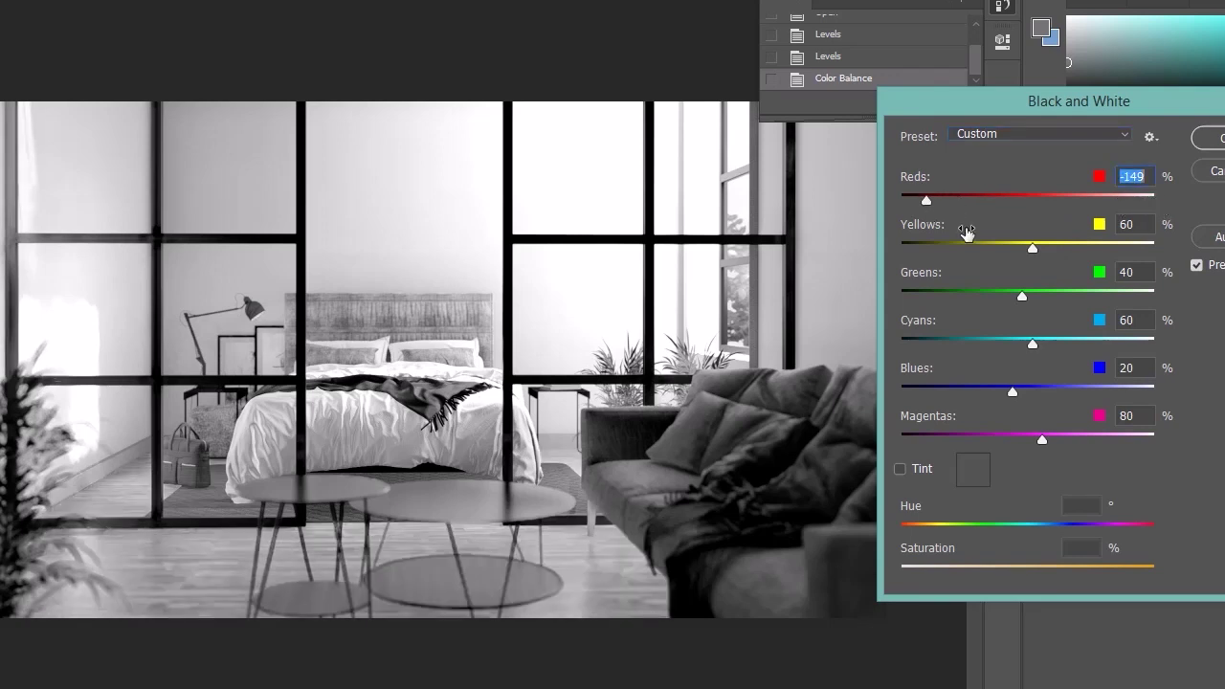
drag(1036, 246, 974, 254)
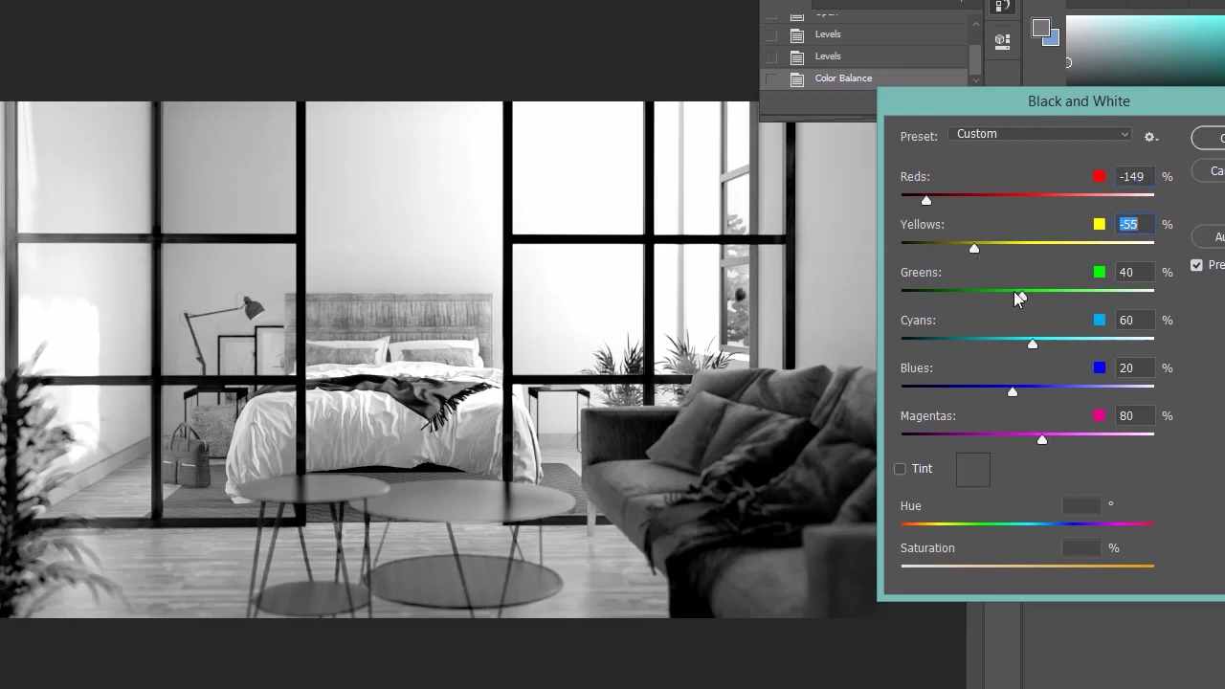
drag(1020, 296, 982, 293)
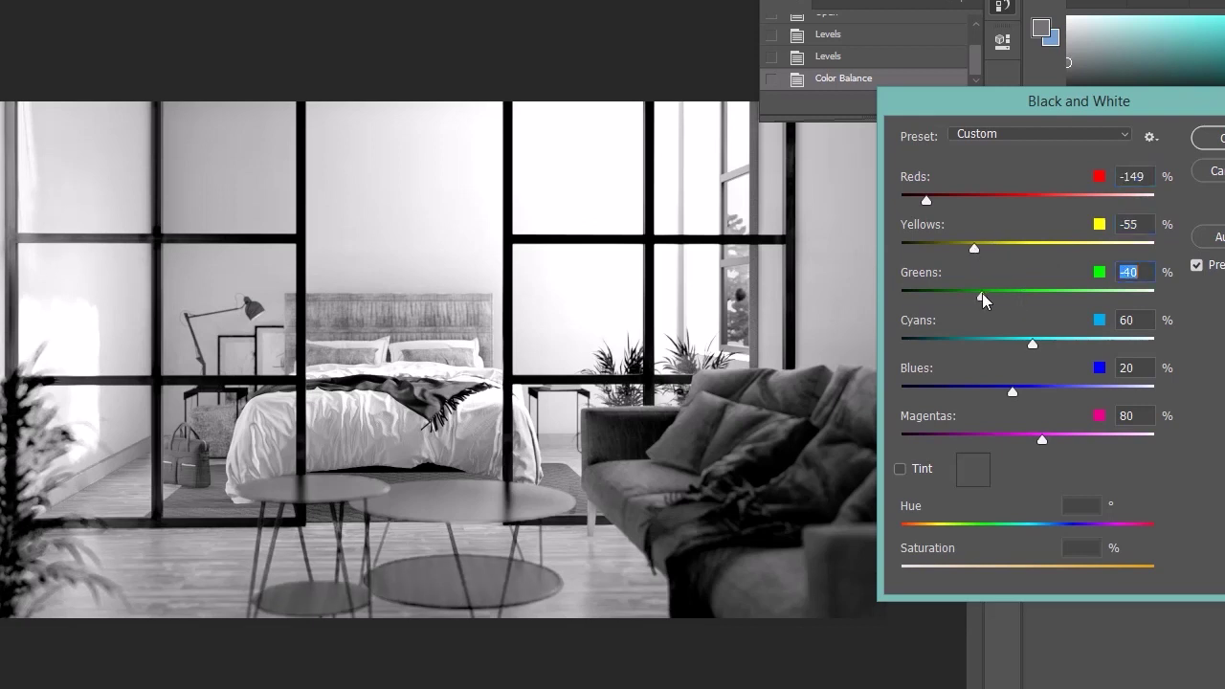
mouse_move(1032, 341)
mouse_down()
mouse_move(1087, 346)
mouse_move(1025, 347)
mouse_up()
mouse_move(1013, 392)
mouse_down()
mouse_move(1043, 395)
mouse_move(1031, 392)
mouse_up()
drag(1041, 438, 1012, 437)
- Enable Tint and try gold, white and blue tint colours, settling on a light near-grey
click(900, 475)
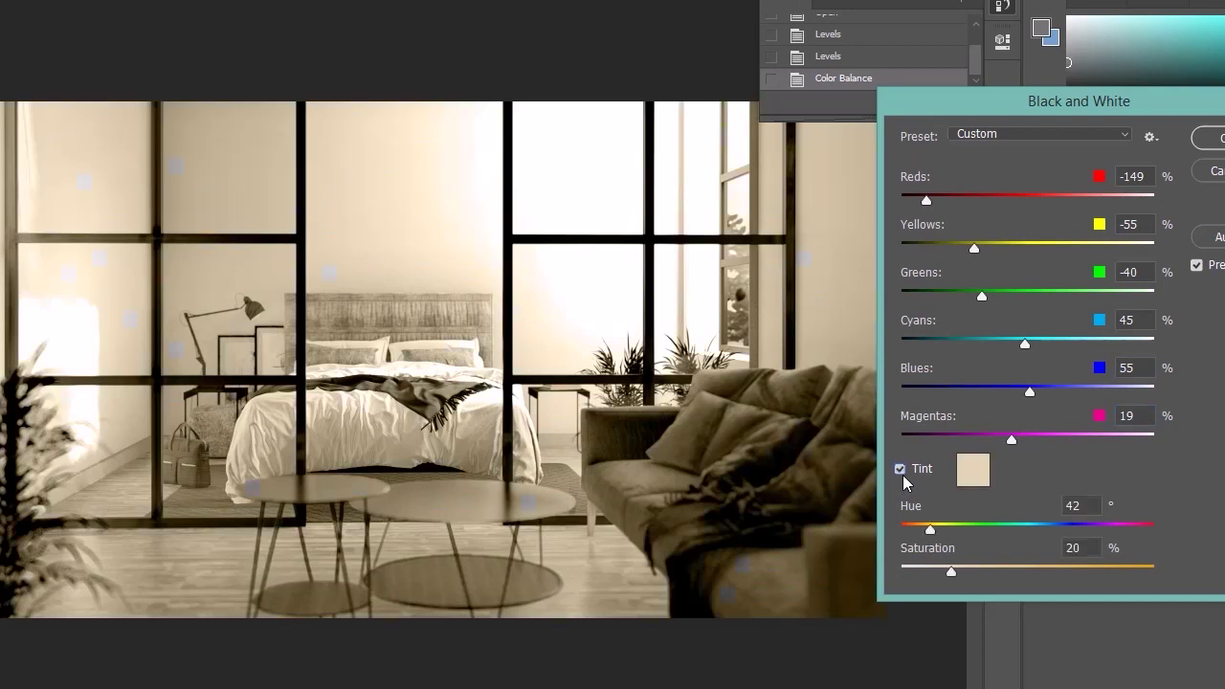
click(970, 471)
drag(572, 61, 1072, 170)
click(1052, 226)
click(876, 218)
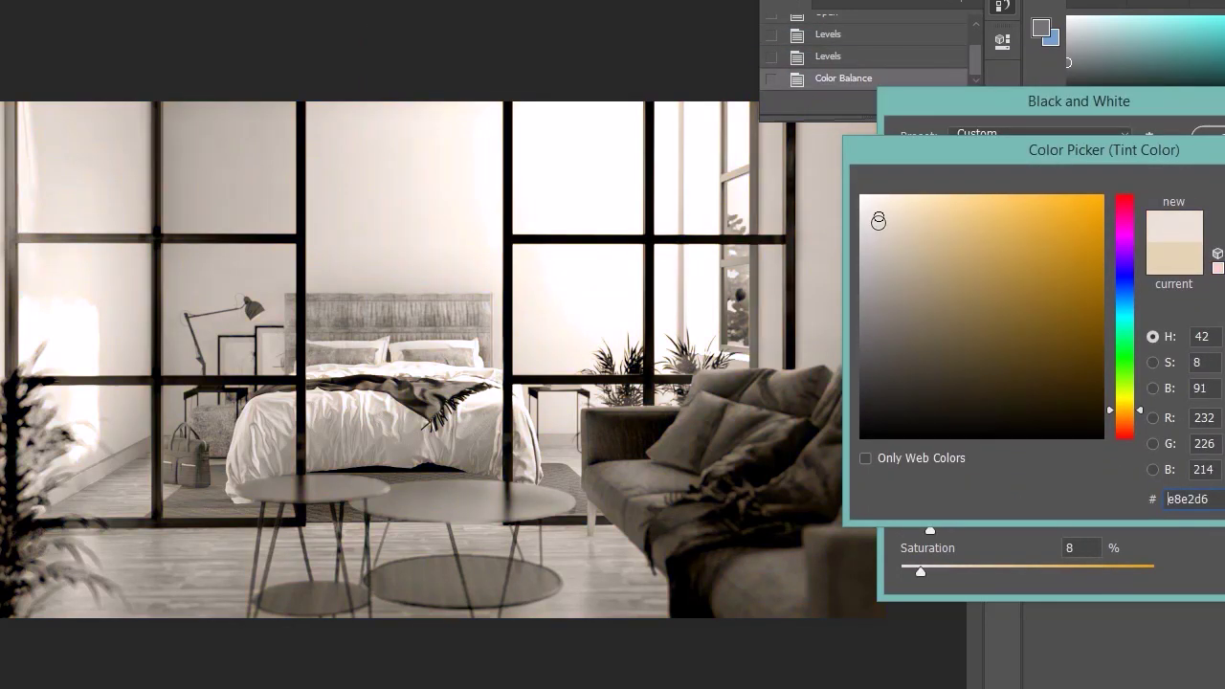
click(862, 196)
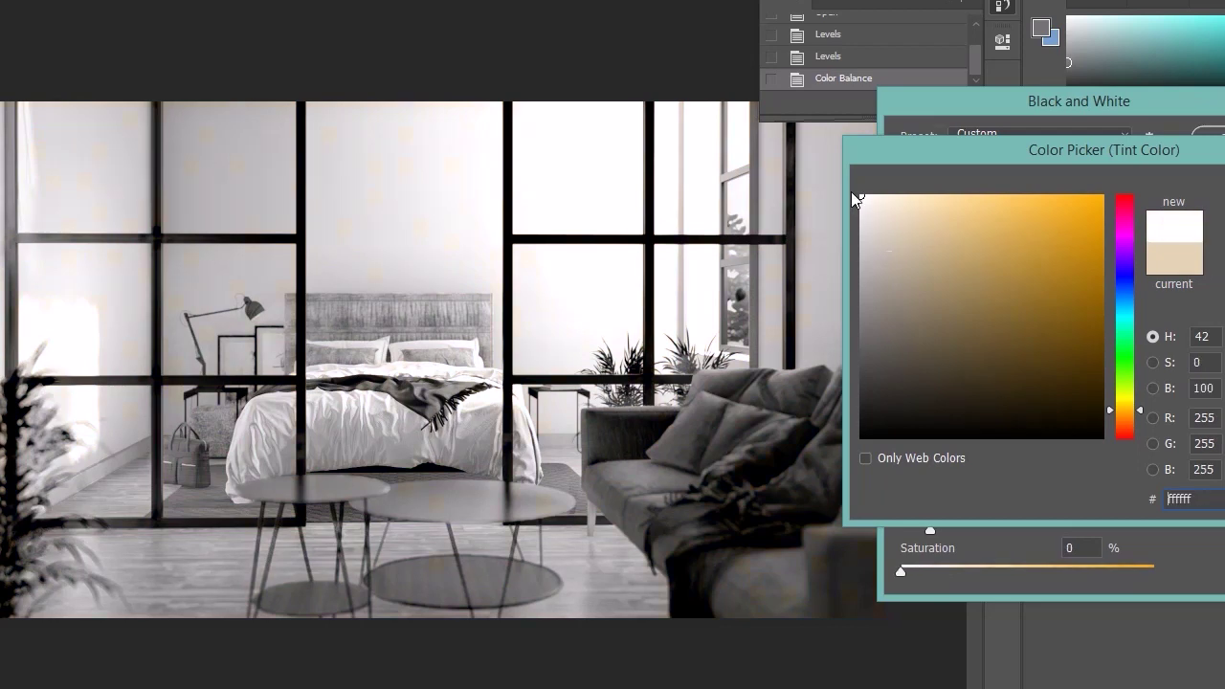
click(1118, 295)
drag(906, 271, 952, 199)
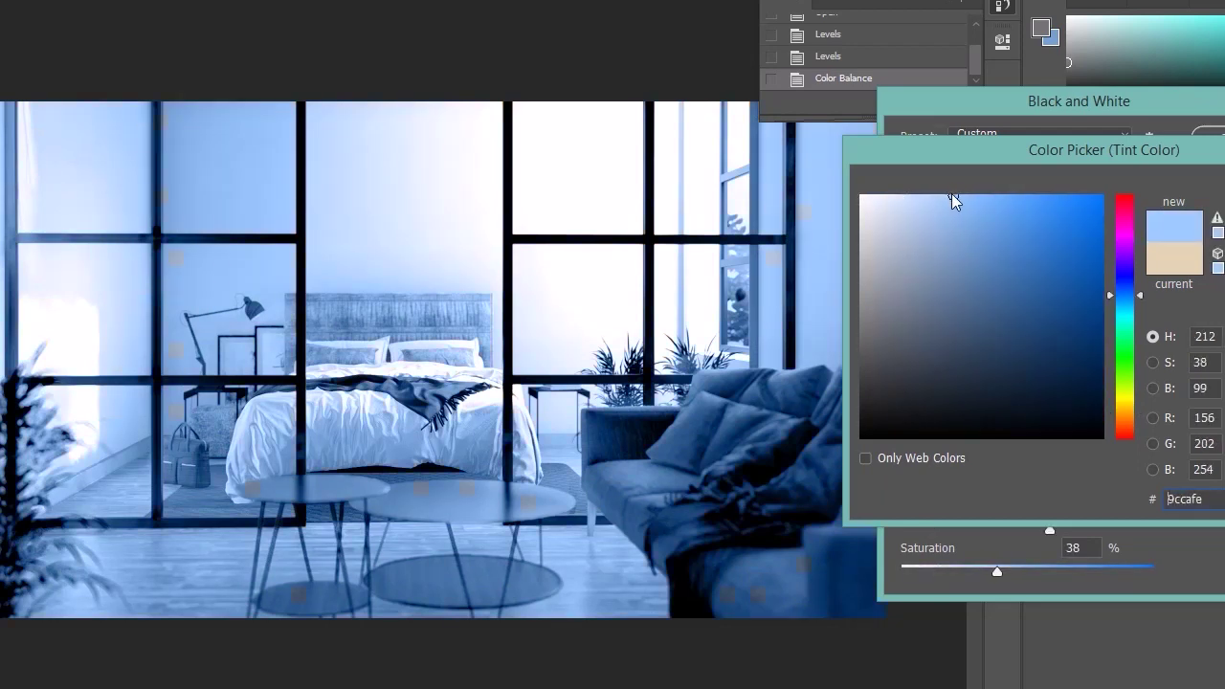
click(899, 284)
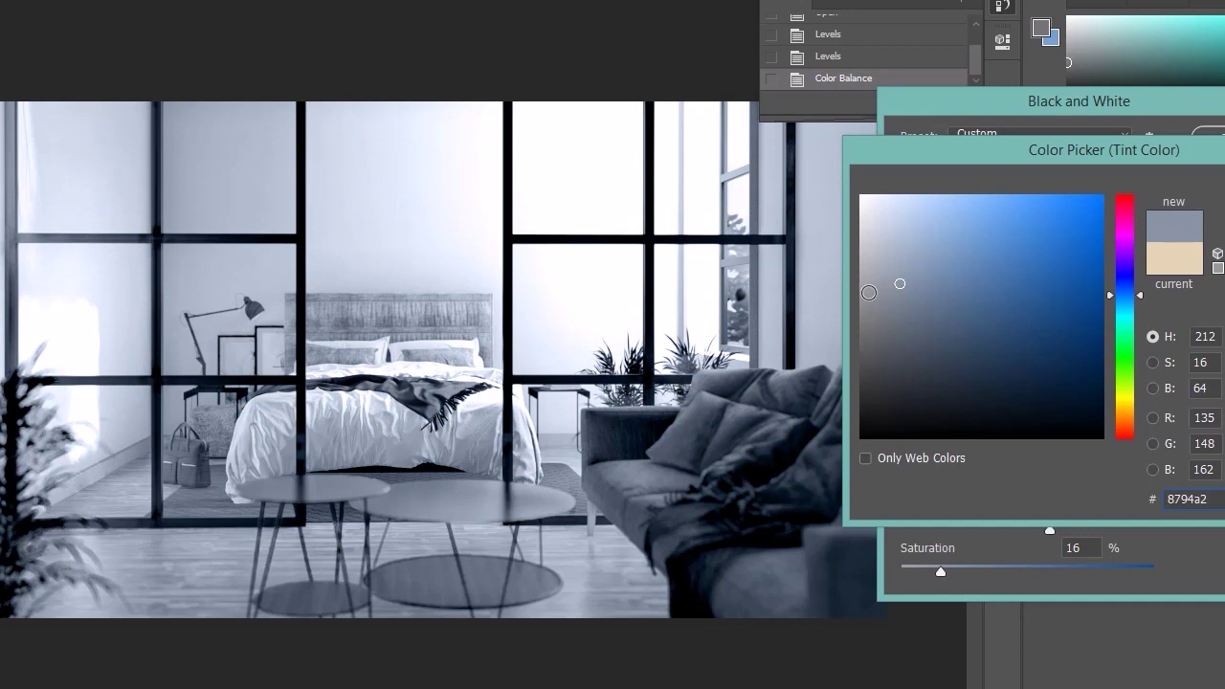
click(865, 289)
mouse_move(865, 289)
mouse_down()
mouse_move(874, 269)
mouse_move(864, 273)
mouse_up()
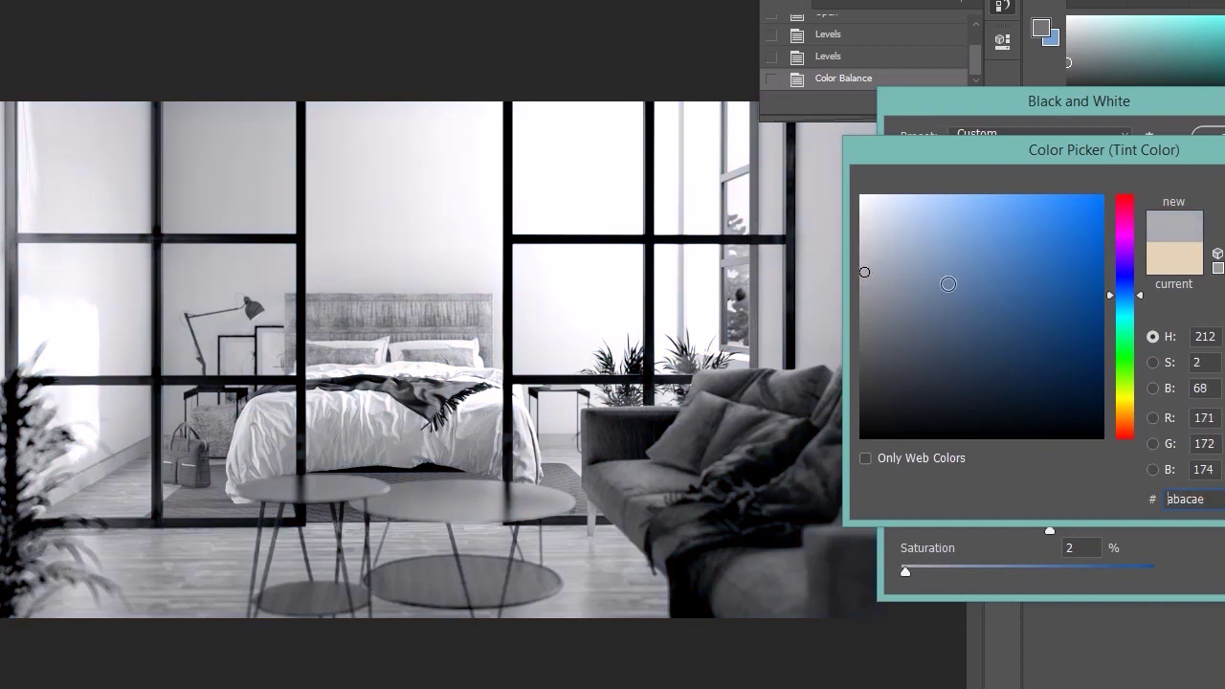
key(Return)
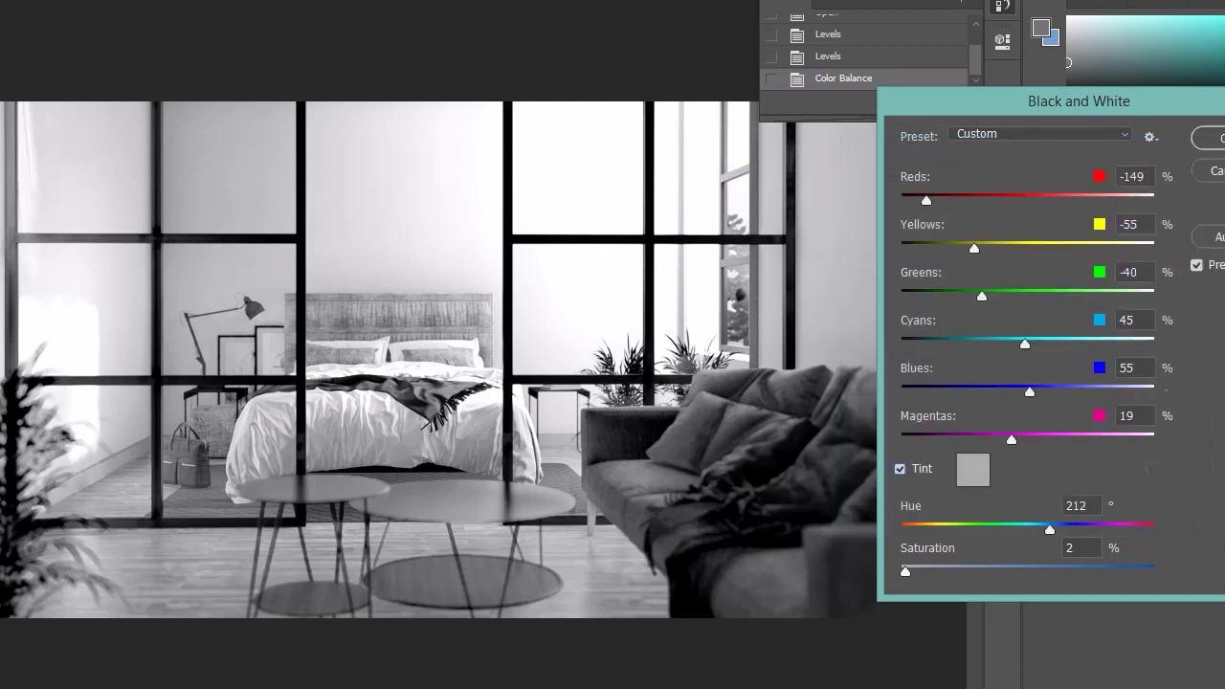
- Set the tint to Hue 66 with about 3% saturation and apply the Black and White conversion
mouse_move(906, 572)
mouse_down()
mouse_move(1094, 563)
mouse_move(908, 571)
mouse_up()
drag(1050, 530, 1079, 532)
drag(907, 571, 984, 567)
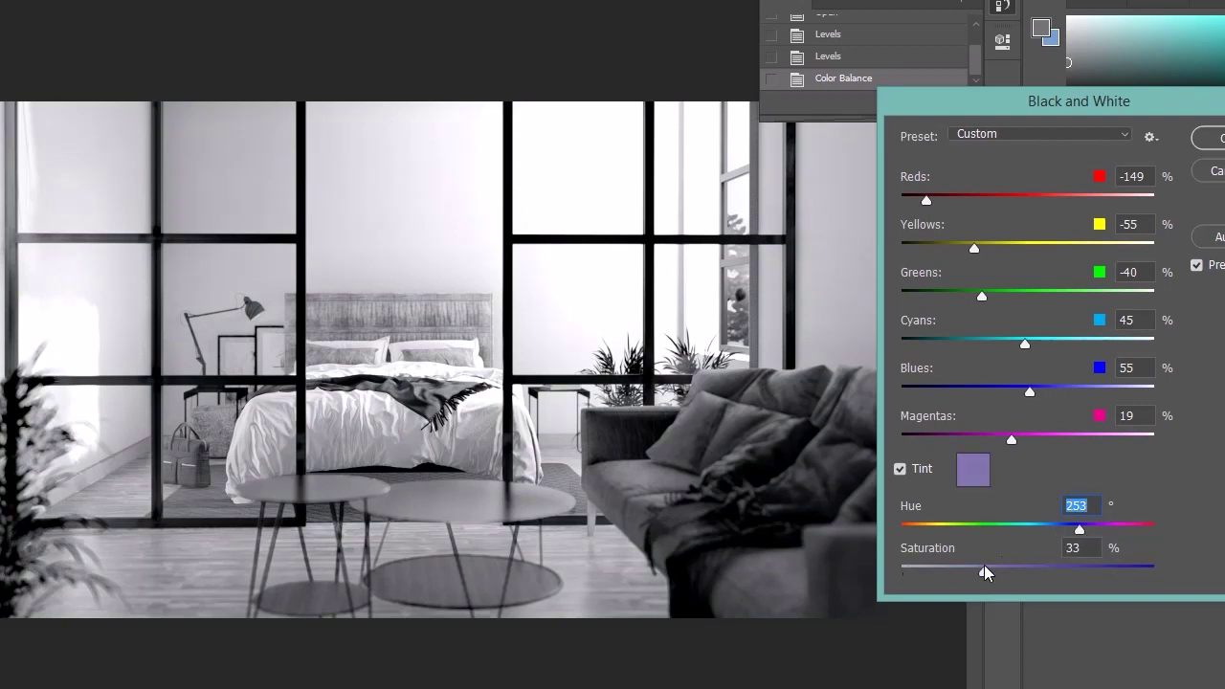
drag(1078, 531, 947, 532)
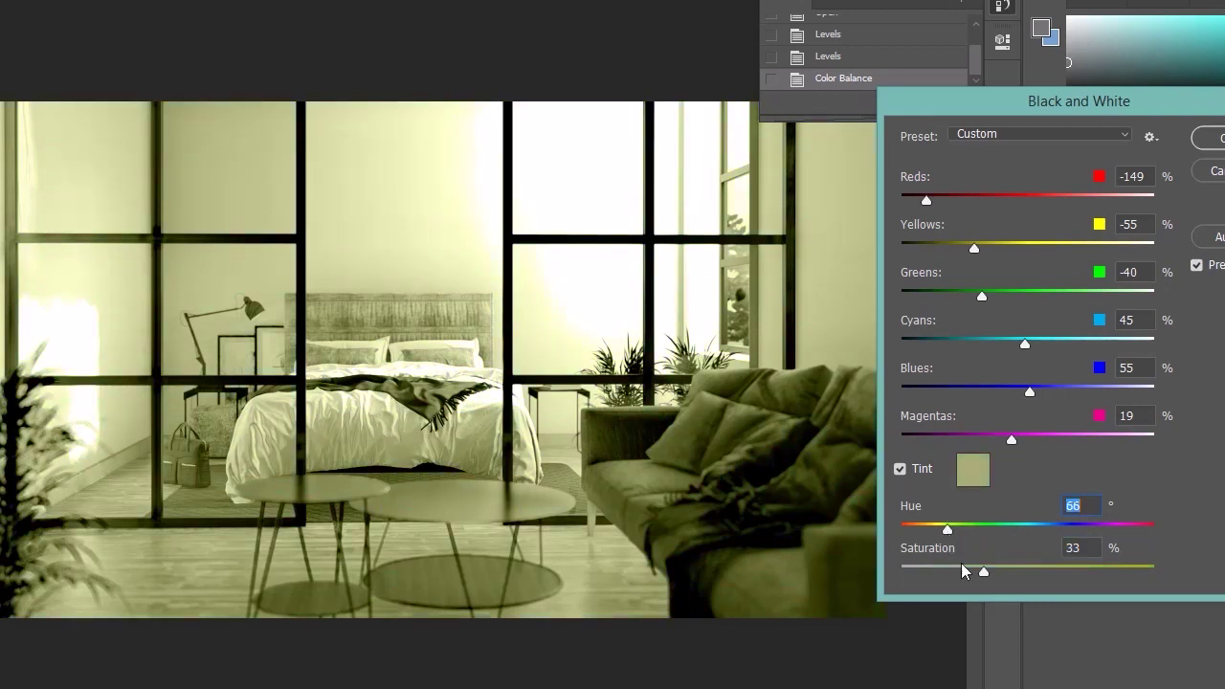
drag(983, 571, 908, 569)
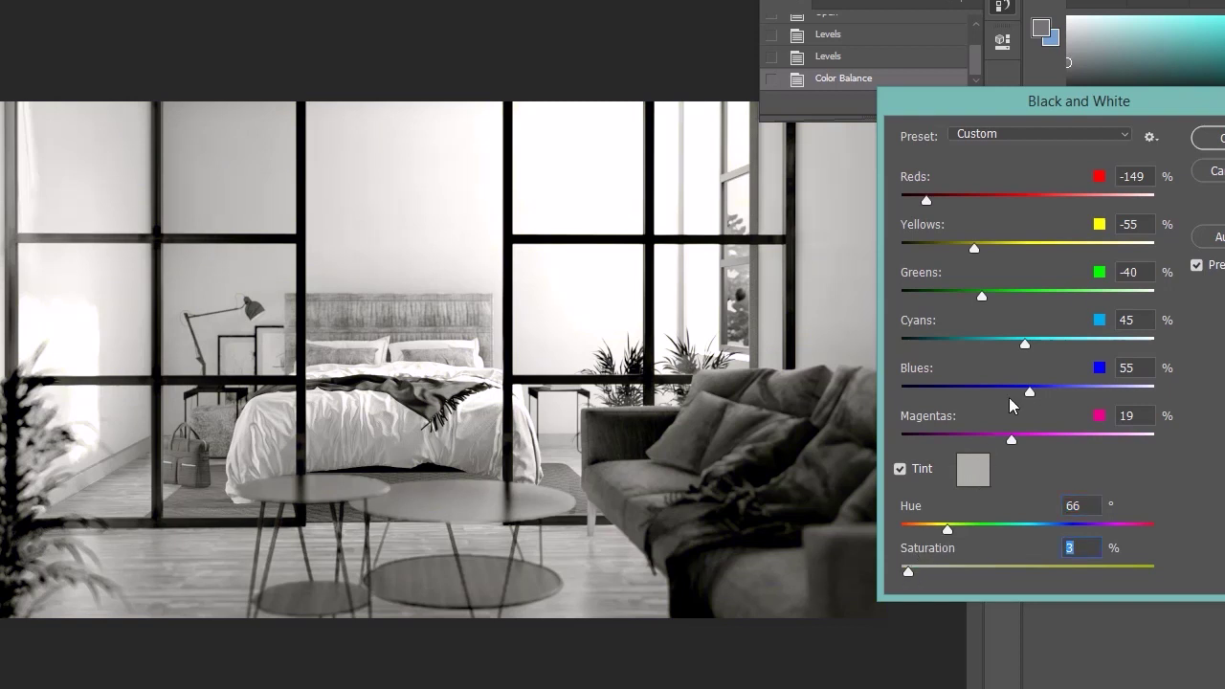
click(1209, 138)
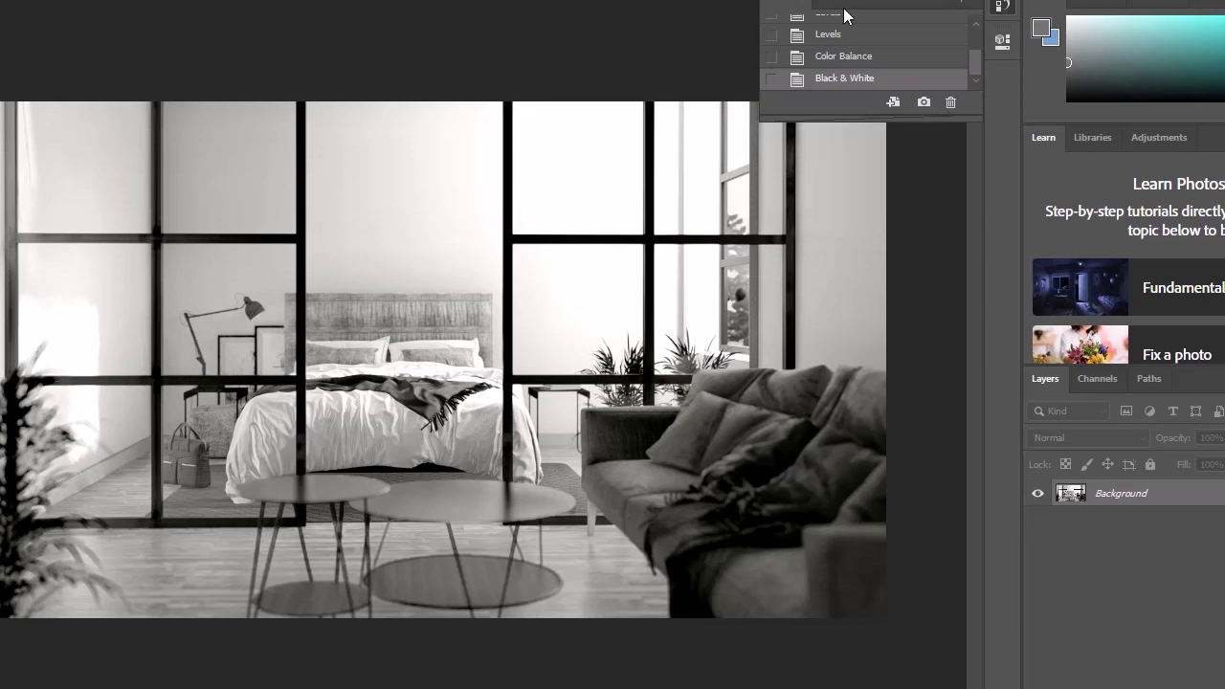
- Revert the render to the original 1.png snapshot from the History panel
drag(936, 122, 945, 315)
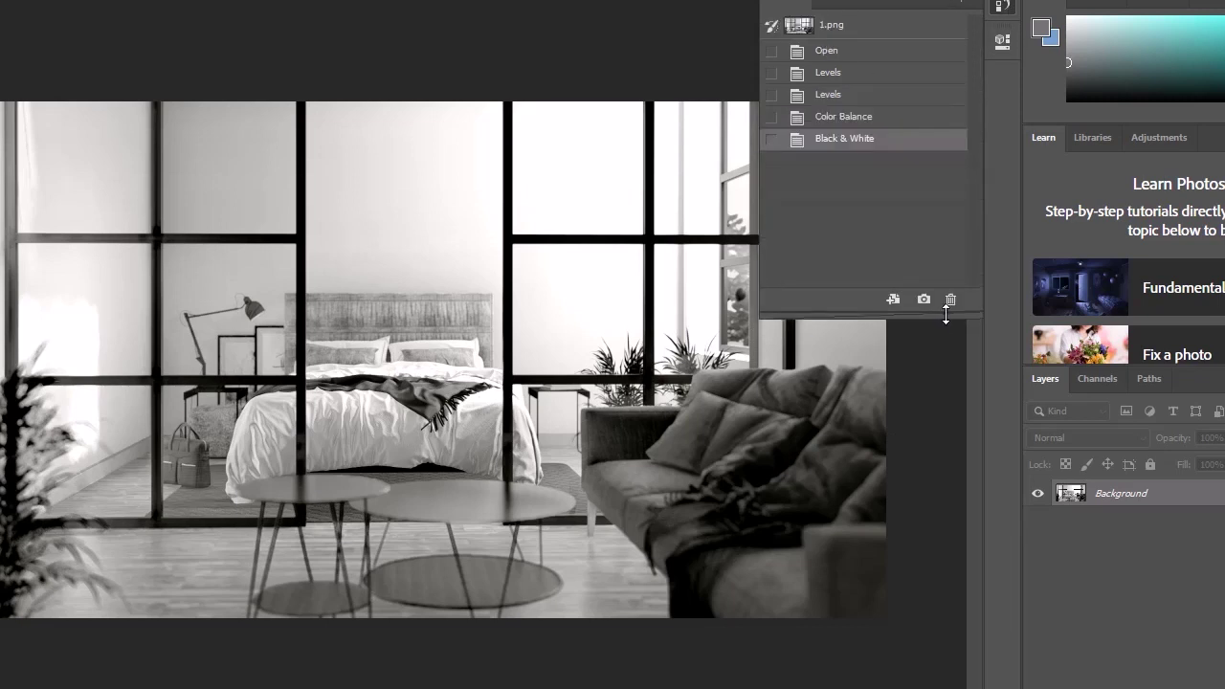
click(831, 38)
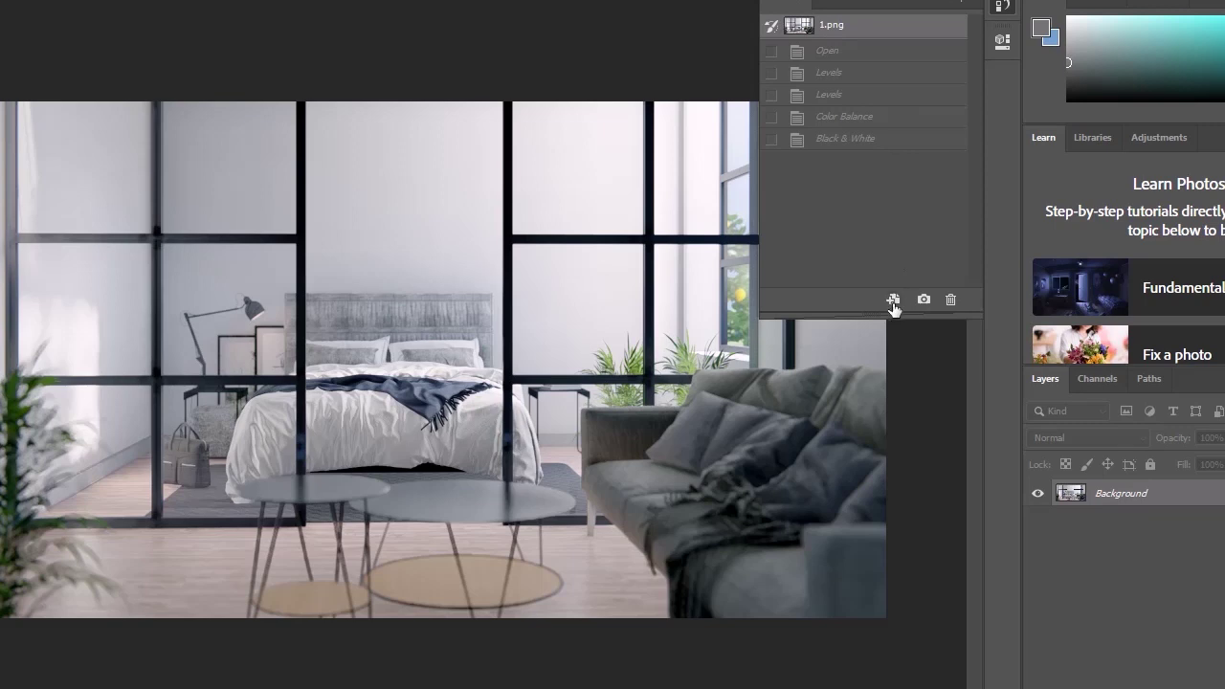
drag(890, 316, 902, 135)
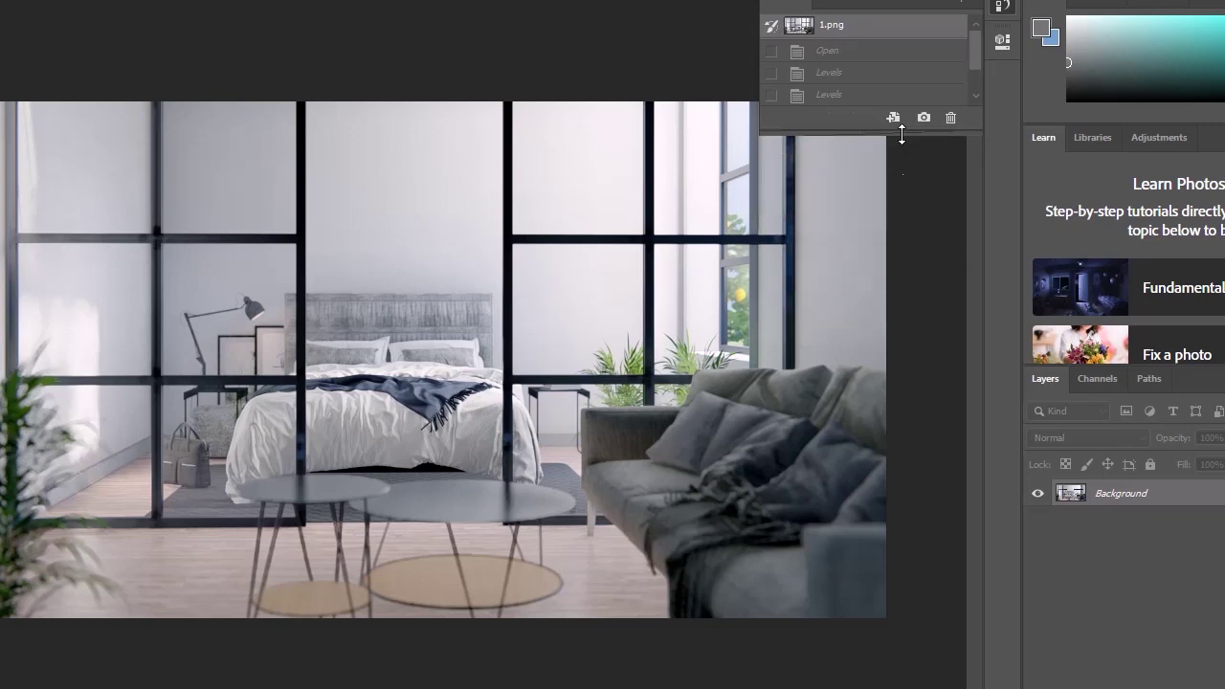
click(951, 6)
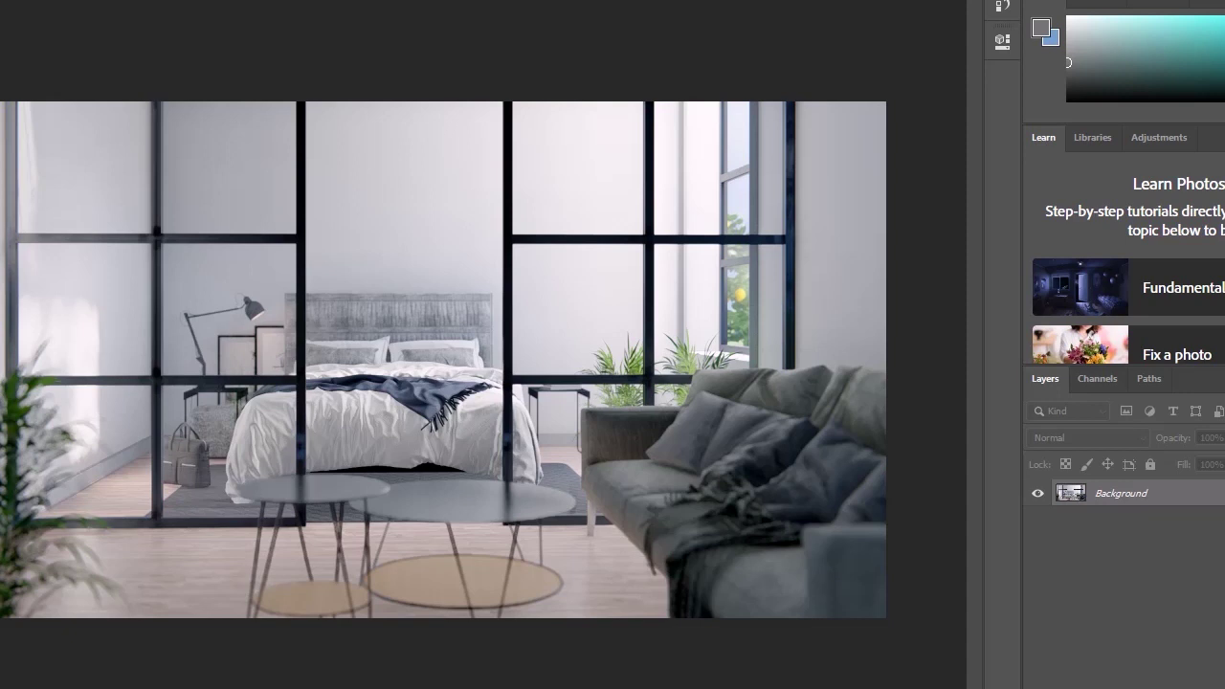
- Add a Hue/Saturation layer using the Old Style preset (Saturation -40, Lightness +5)
click(1223, 379)
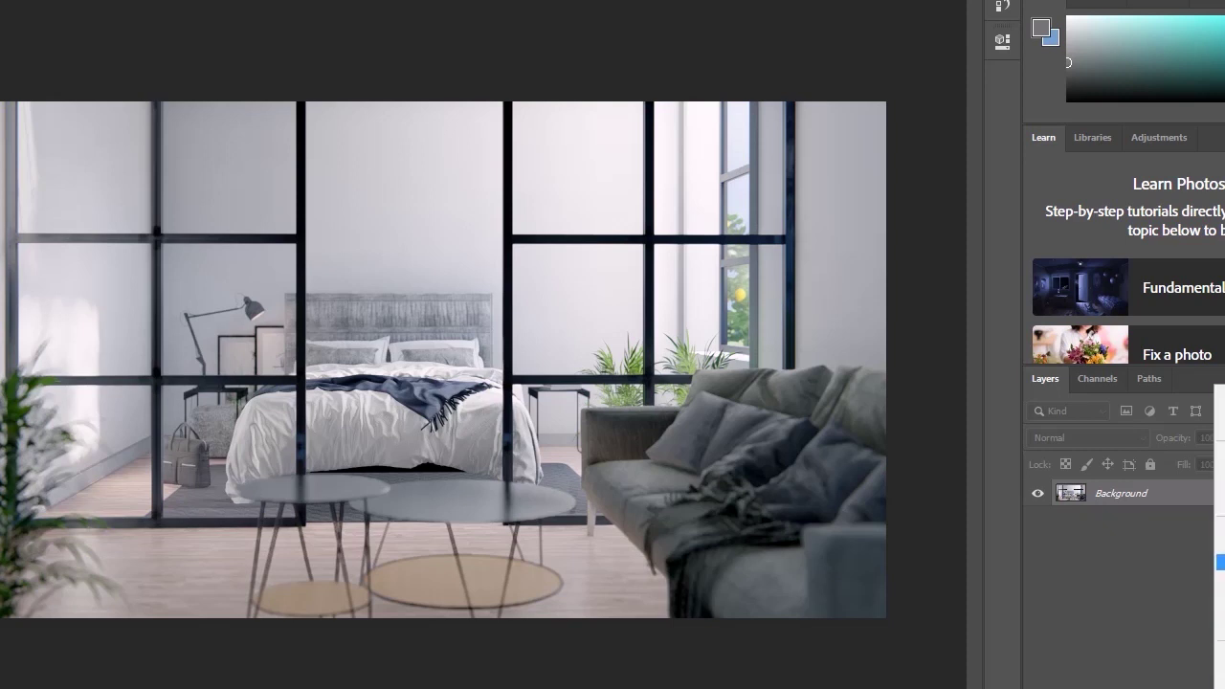
click(1222, 546)
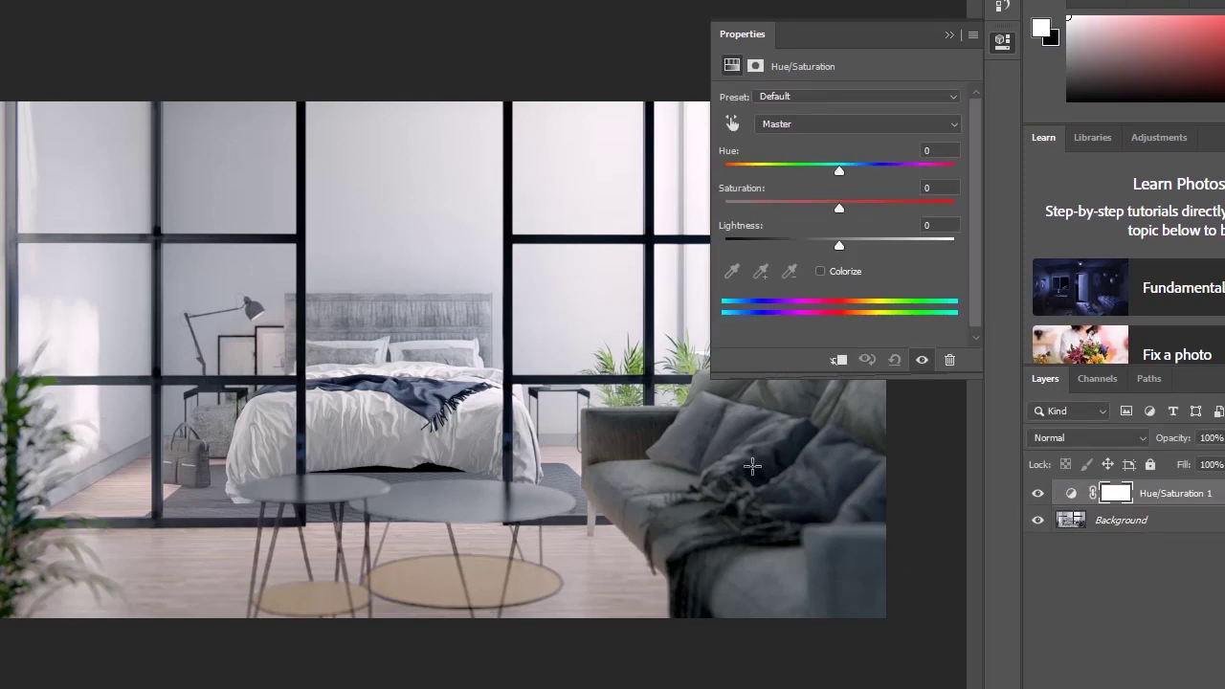
click(806, 98)
key(Down)
key(Down)
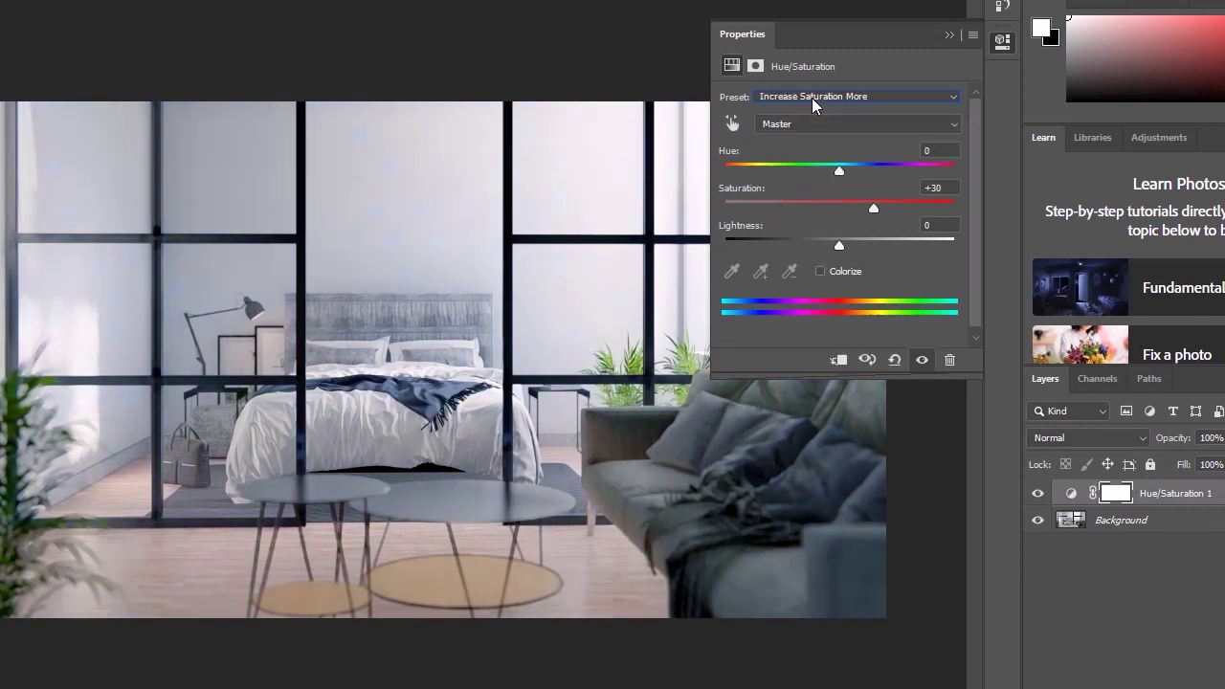
key(Down)
key(Down)
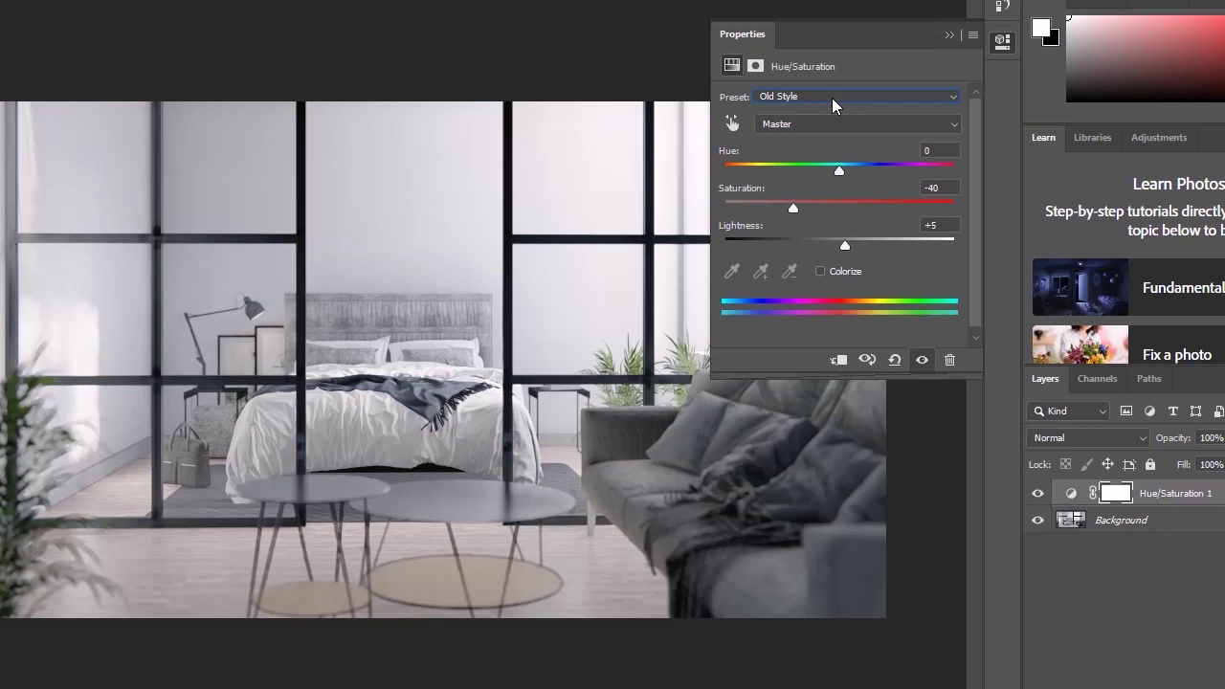
click(1106, 644)
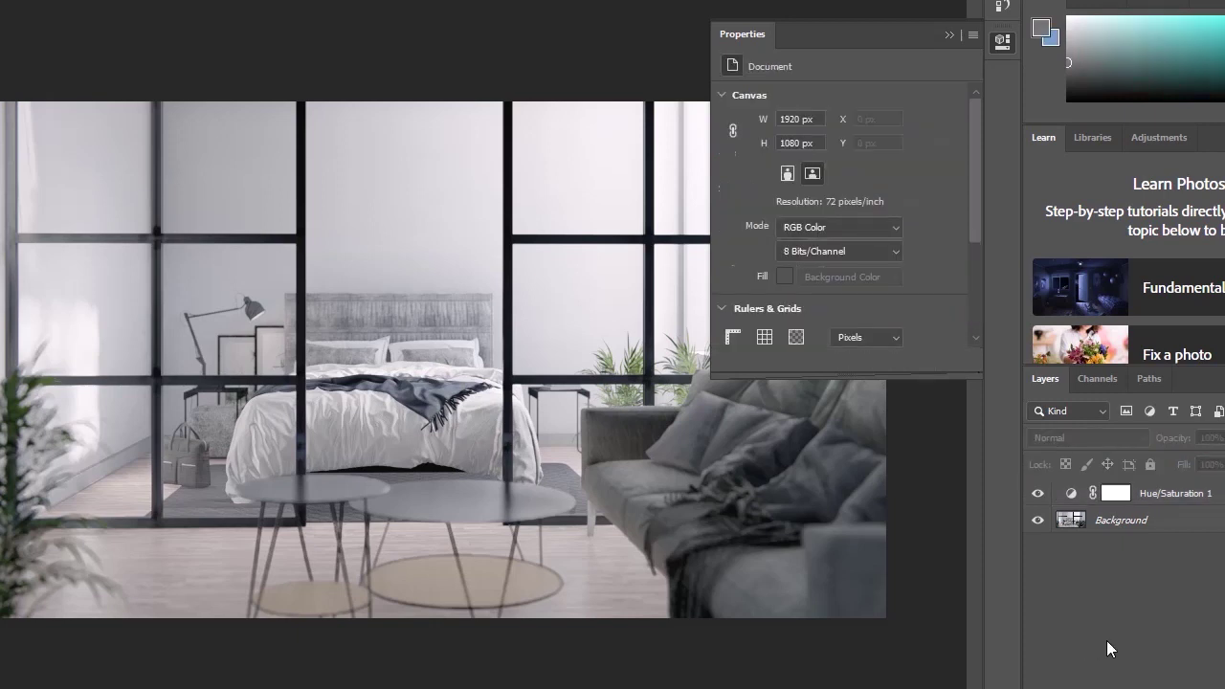
click(947, 34)
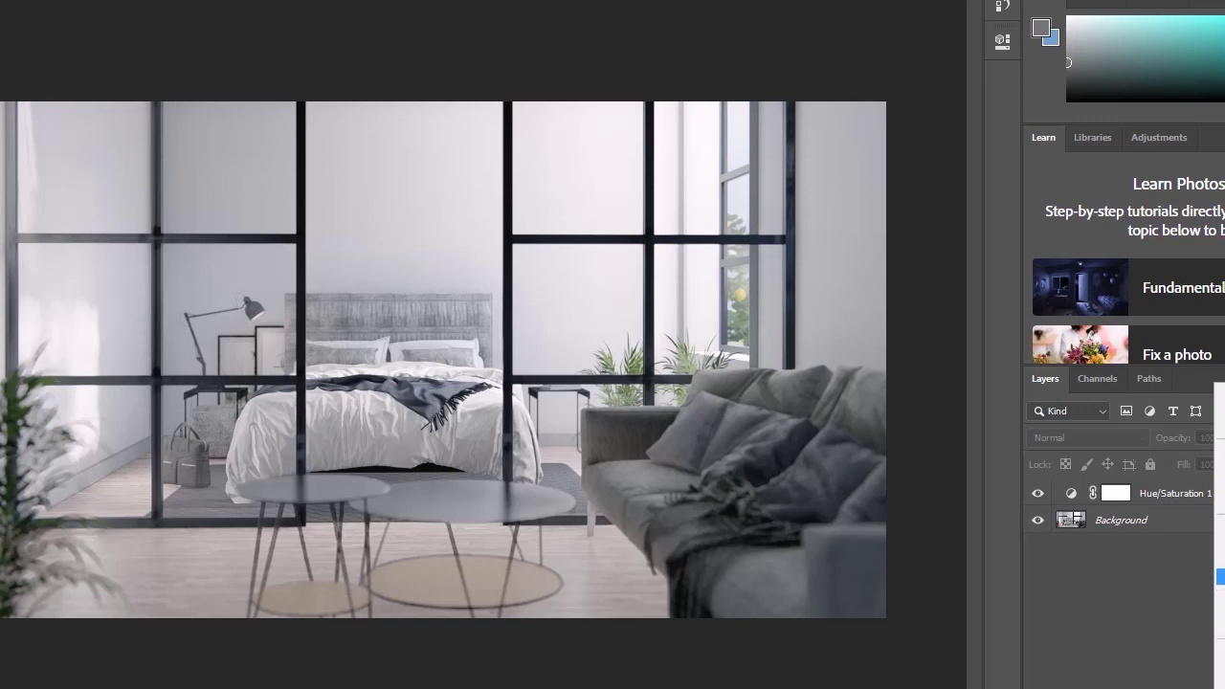
- Add a Levels layer, adjust its sliders, then apply the Increase Contrast 3 preset (30, 1.00, 225)
click(1220, 468)
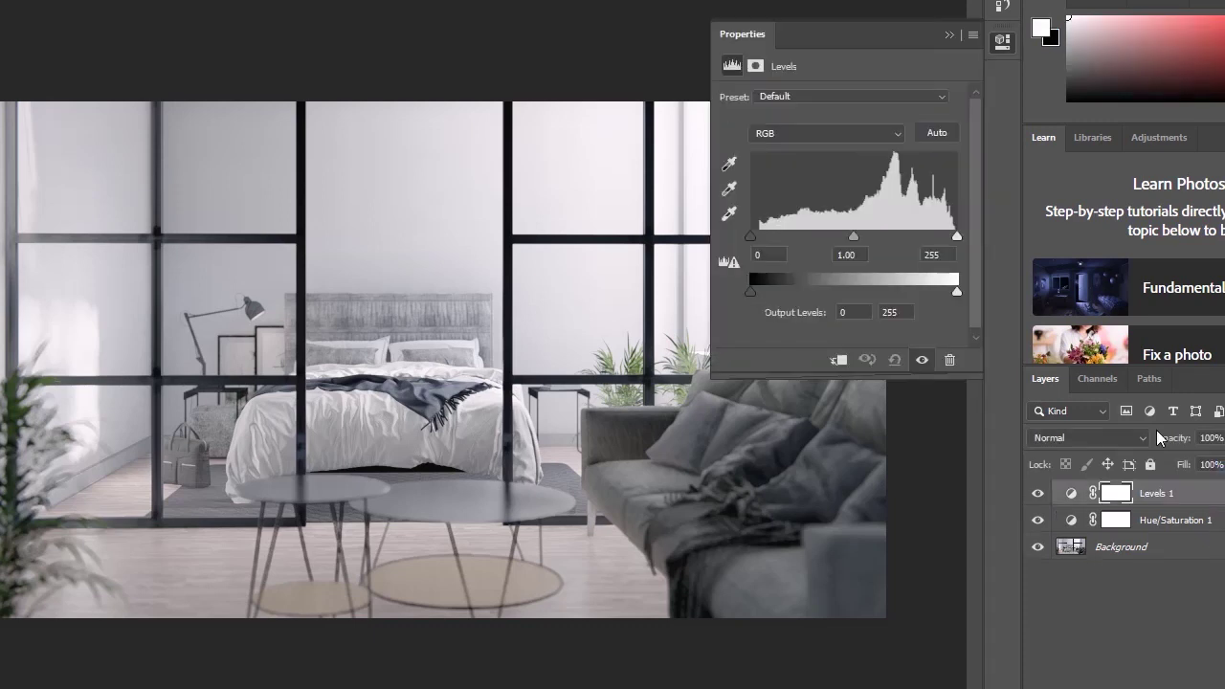
drag(751, 235, 774, 236)
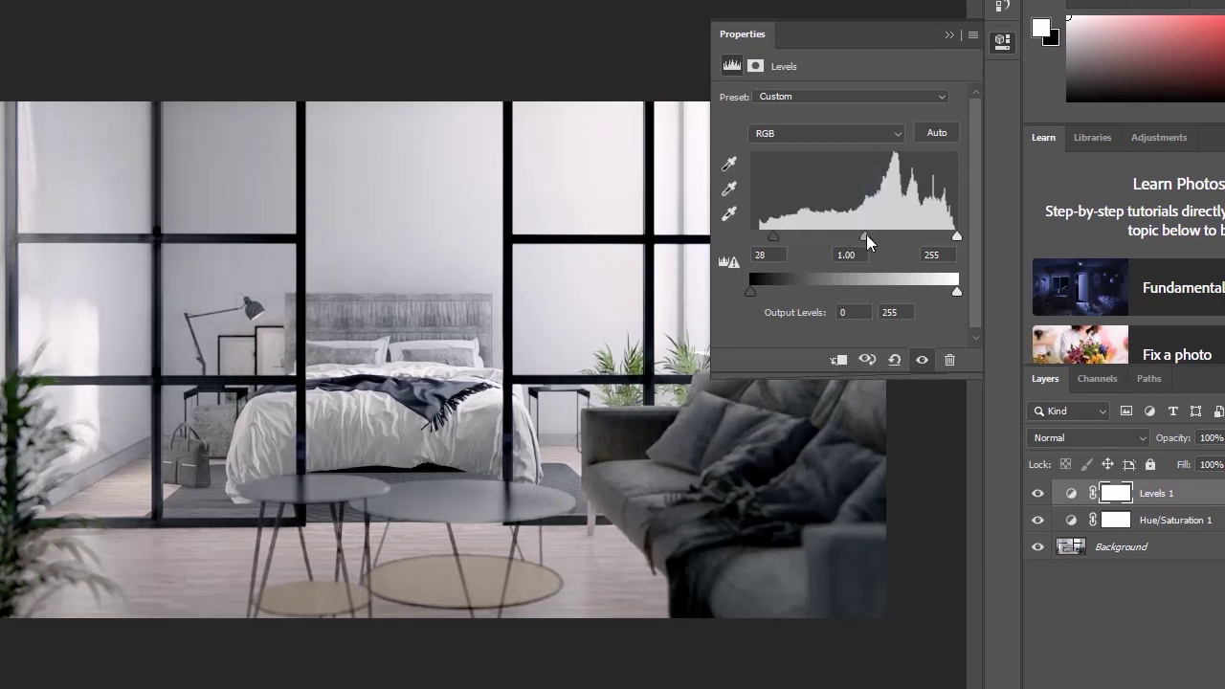
drag(866, 236, 874, 243)
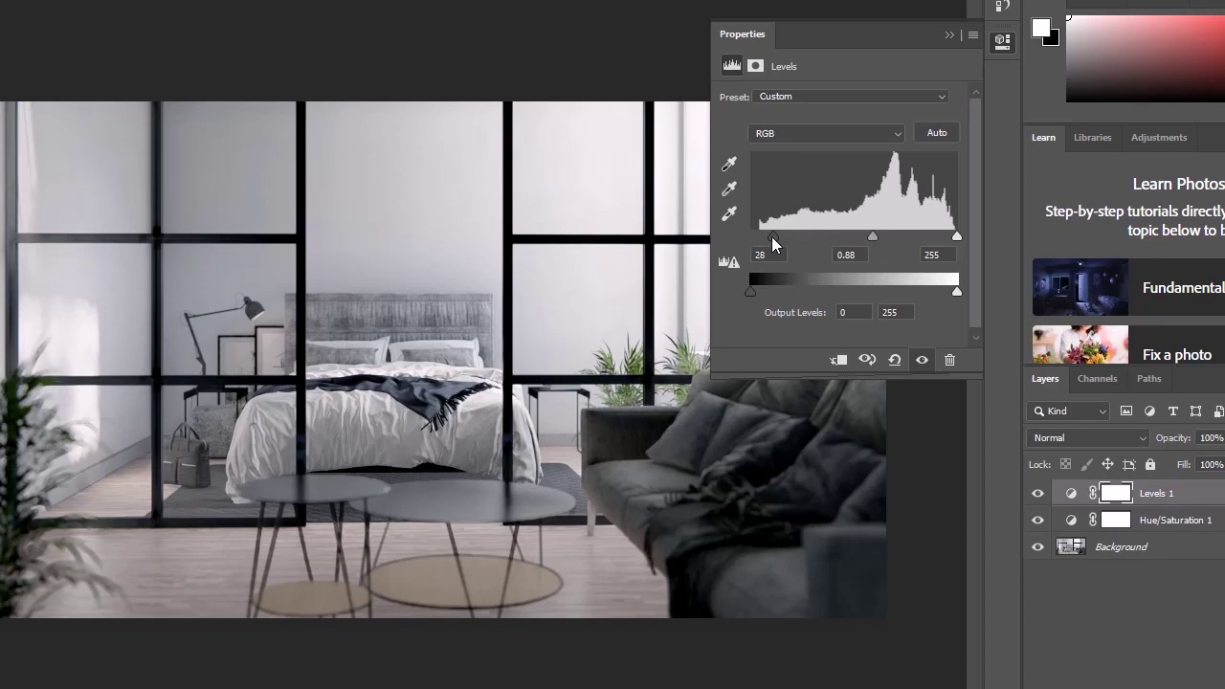
drag(773, 237, 778, 238)
click(816, 97)
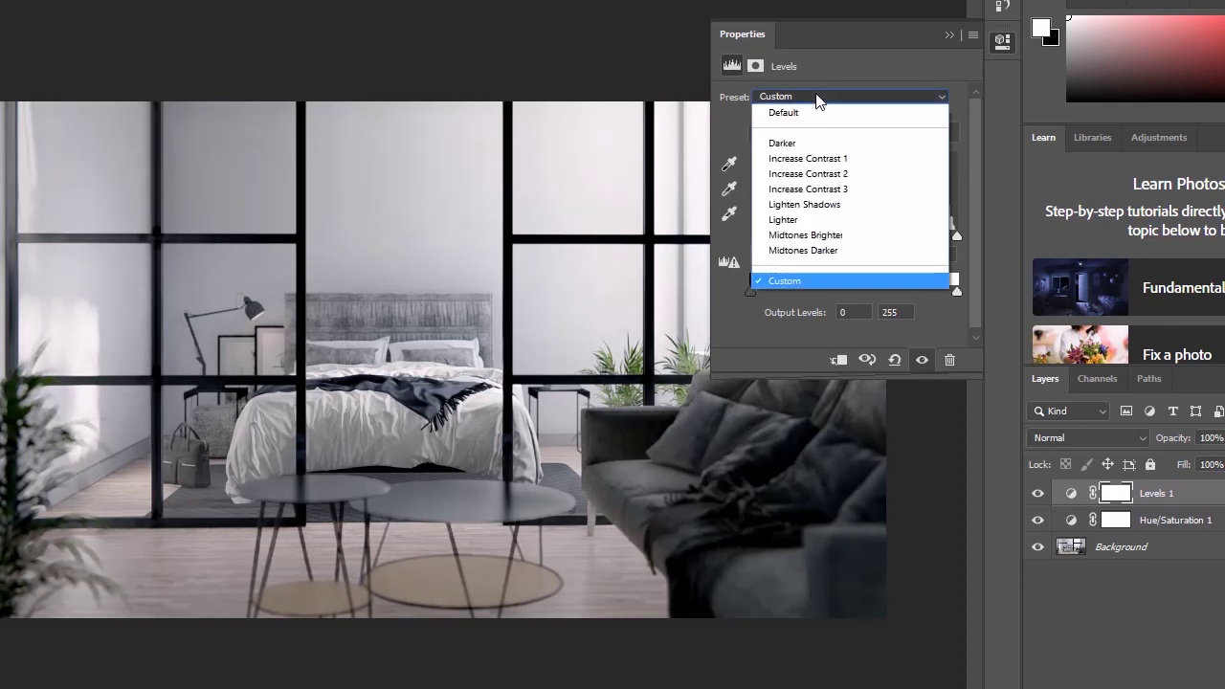
click(858, 189)
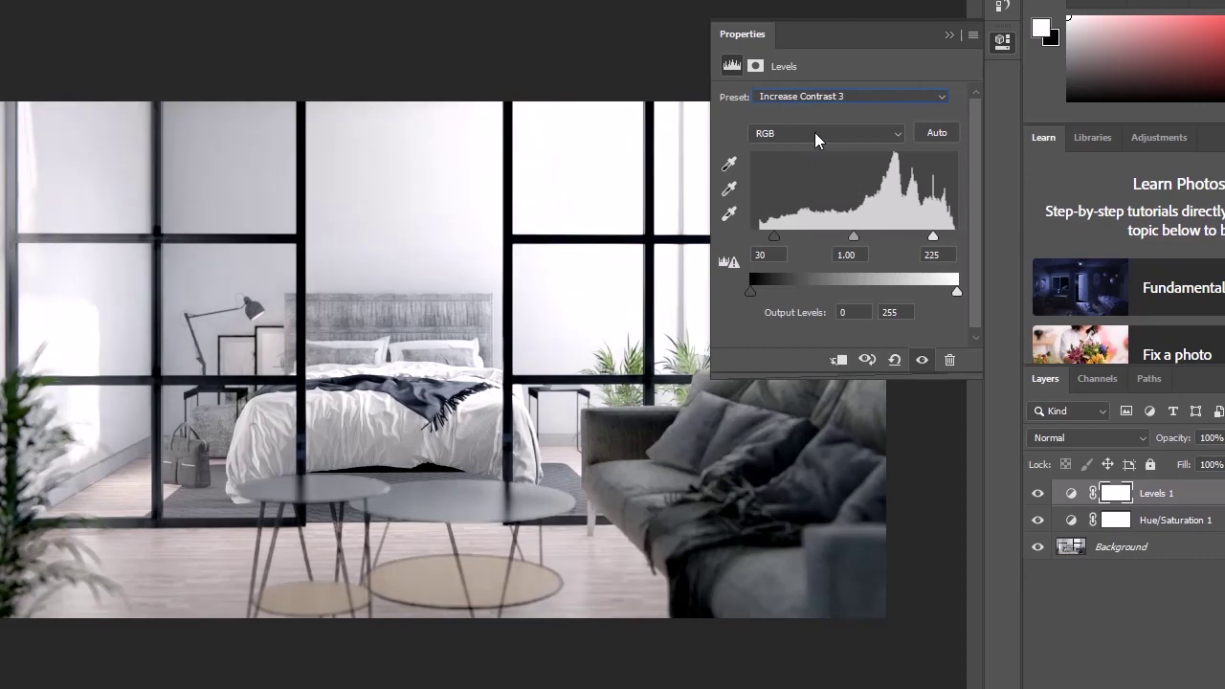
key(Down)
key(Up)
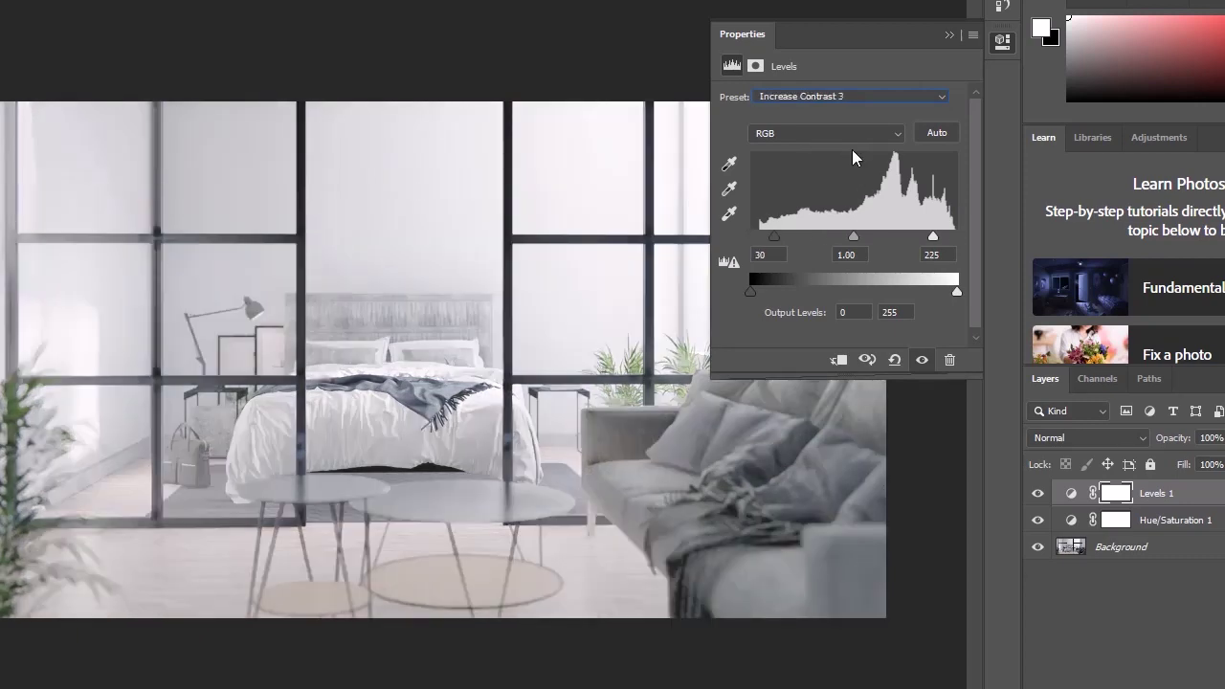
click(1060, 631)
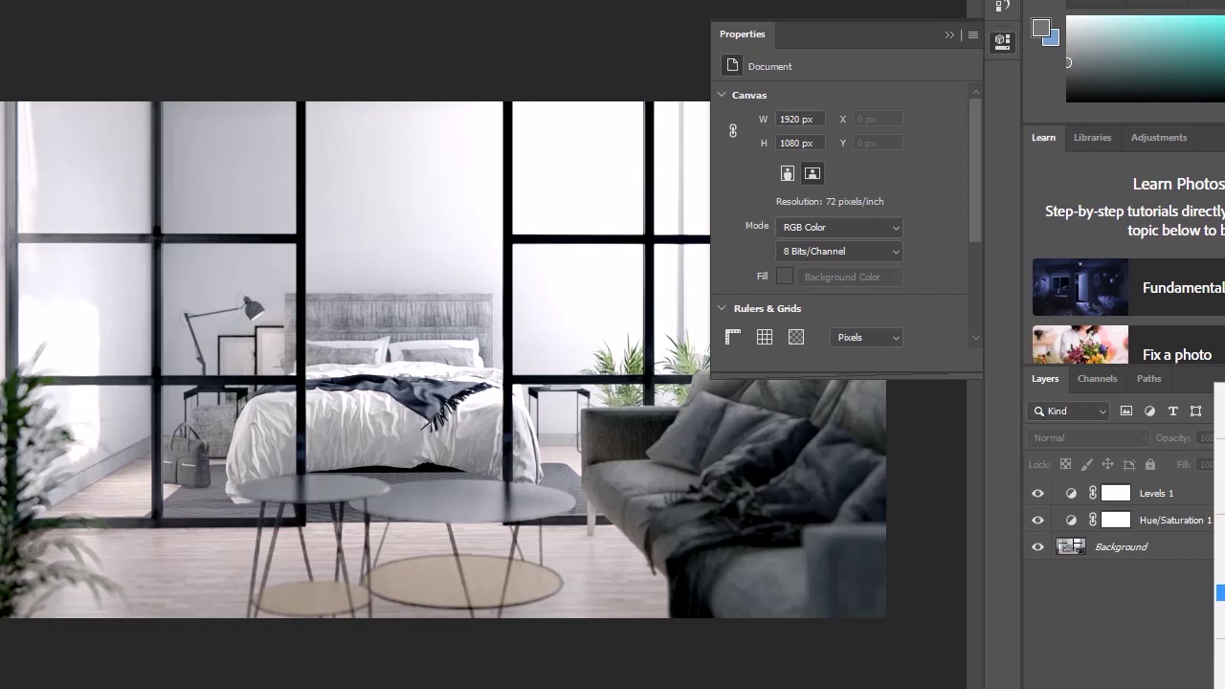
- Add a Color Balance layer shifting Midtones Cyan-Red to +10 and adjusting Magenta-Green
click(1220, 569)
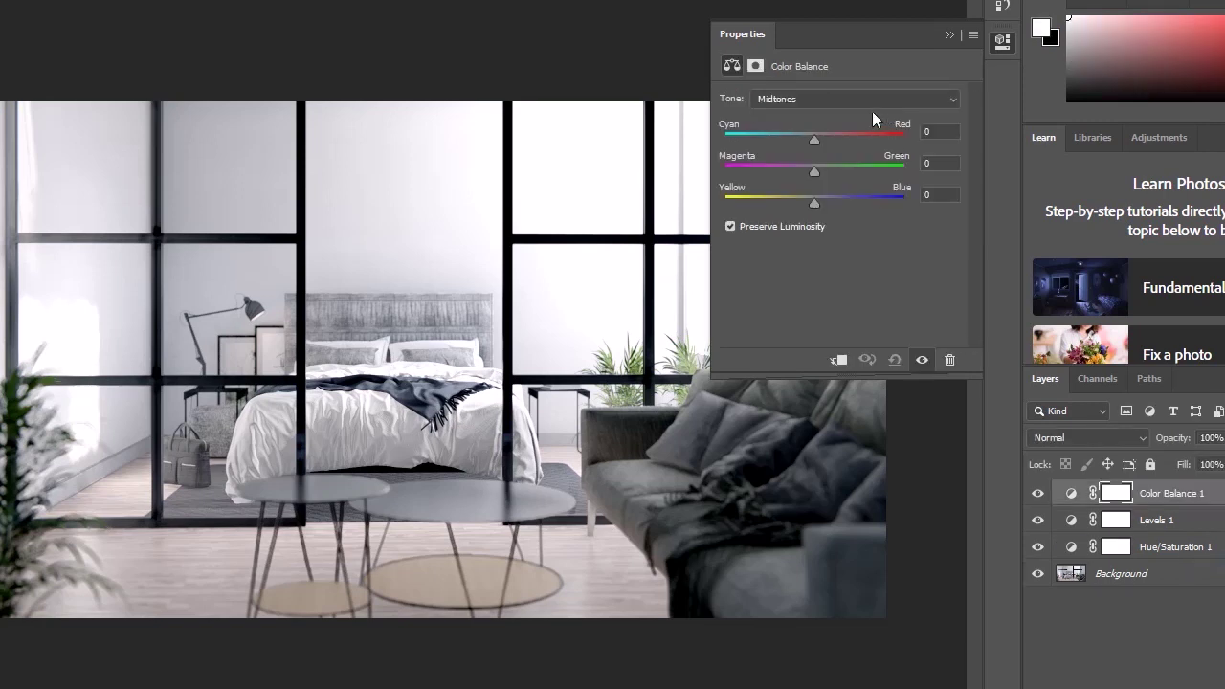
drag(813, 142, 810, 173)
click(801, 98)
click(801, 98)
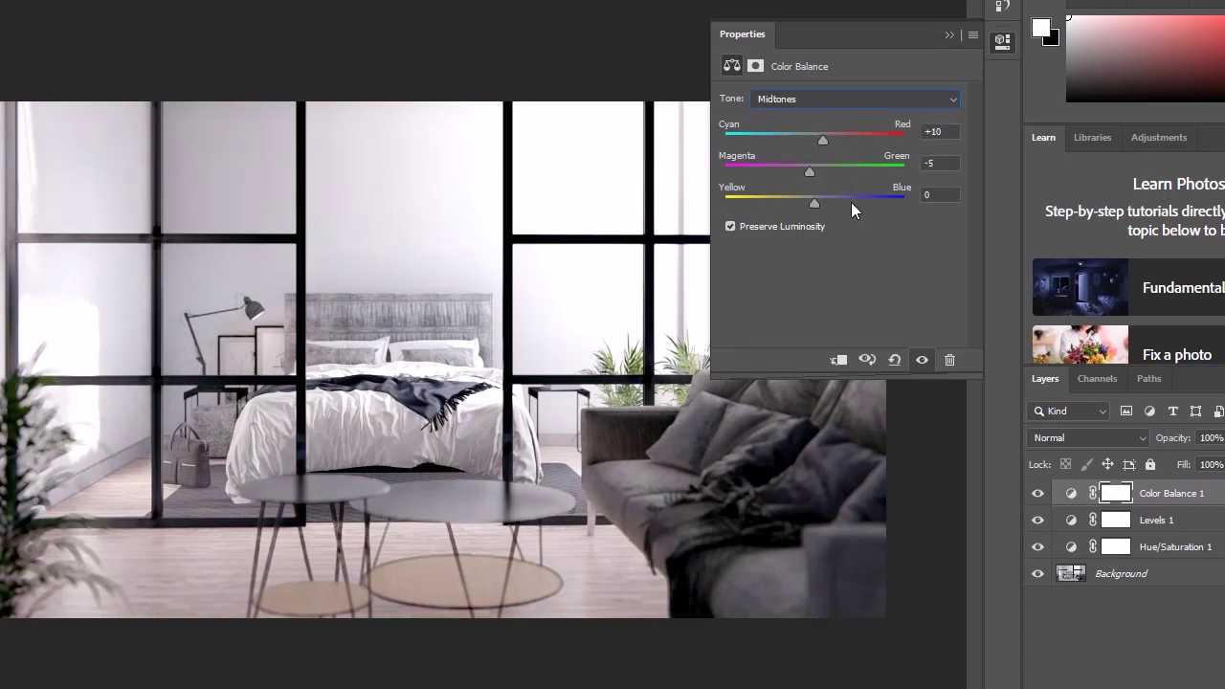
drag(815, 205, 810, 168)
click(949, 35)
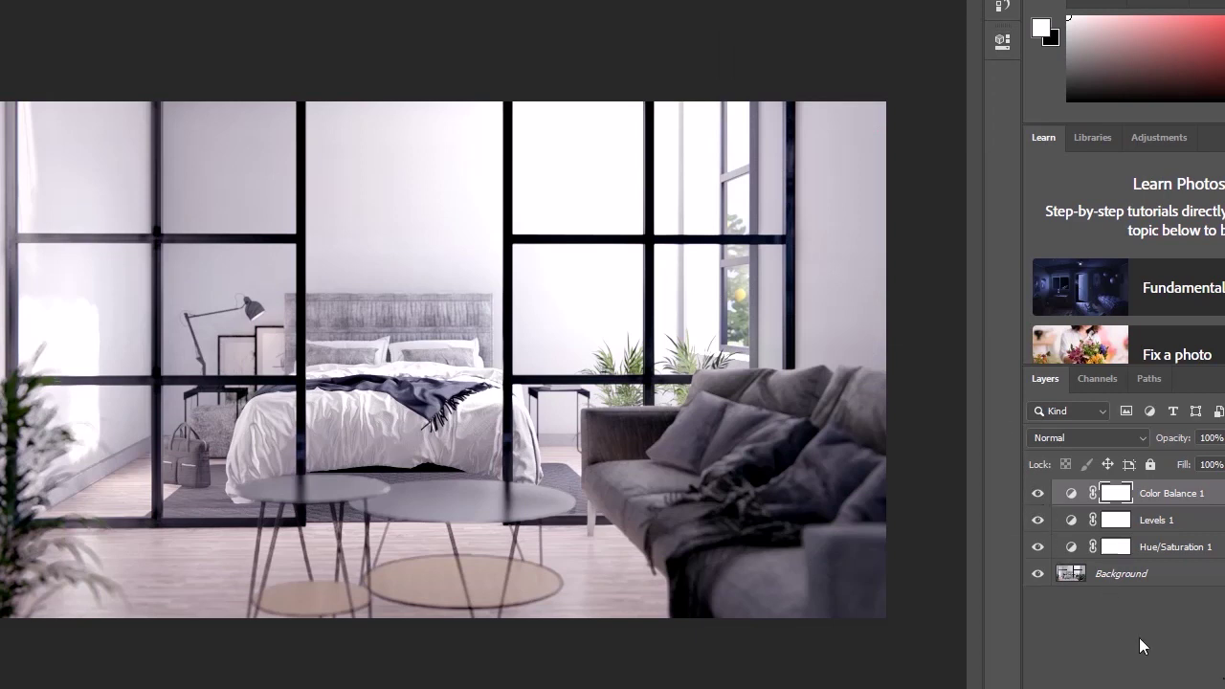
- Toggle Color Balance 1 and Levels 1 visibility to compare the grade
click(1037, 493)
click(1038, 520)
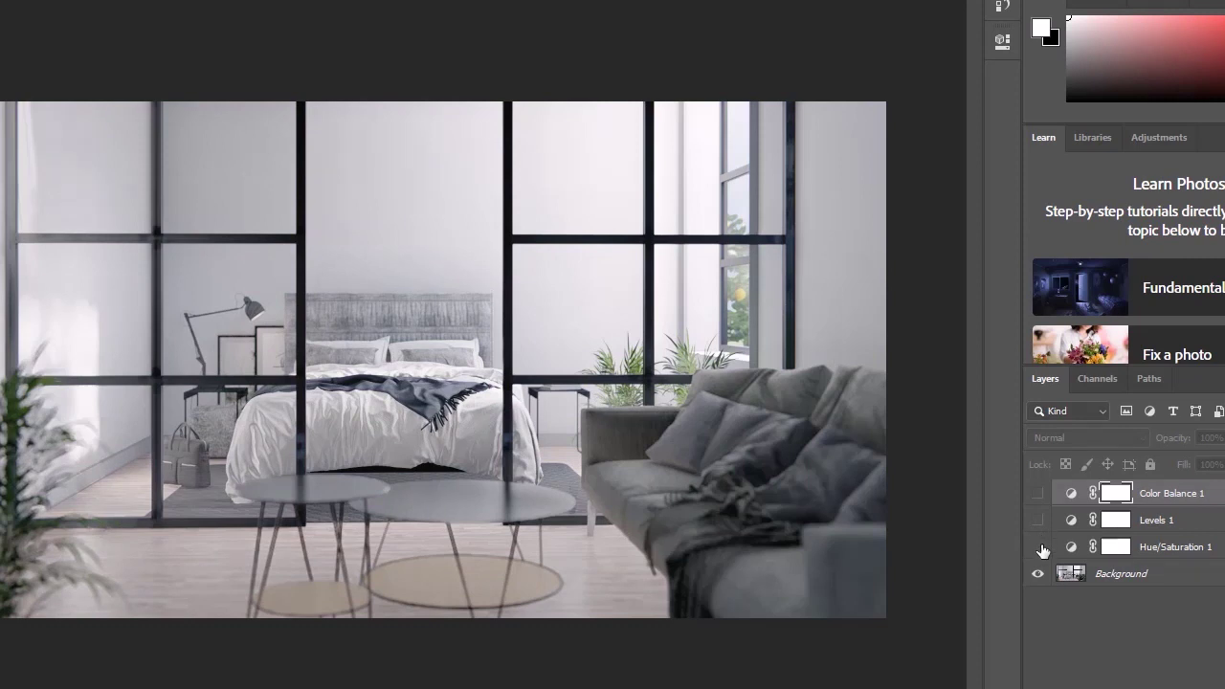
click(1037, 520)
click(1037, 492)
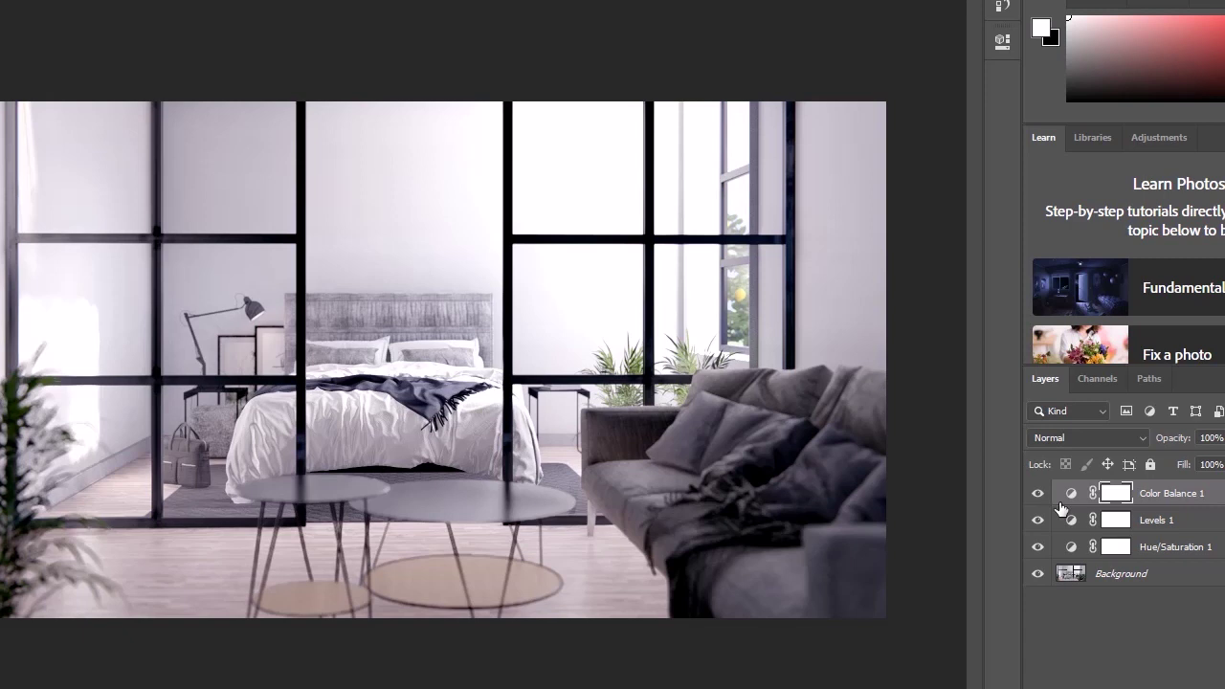
click(1223, 379)
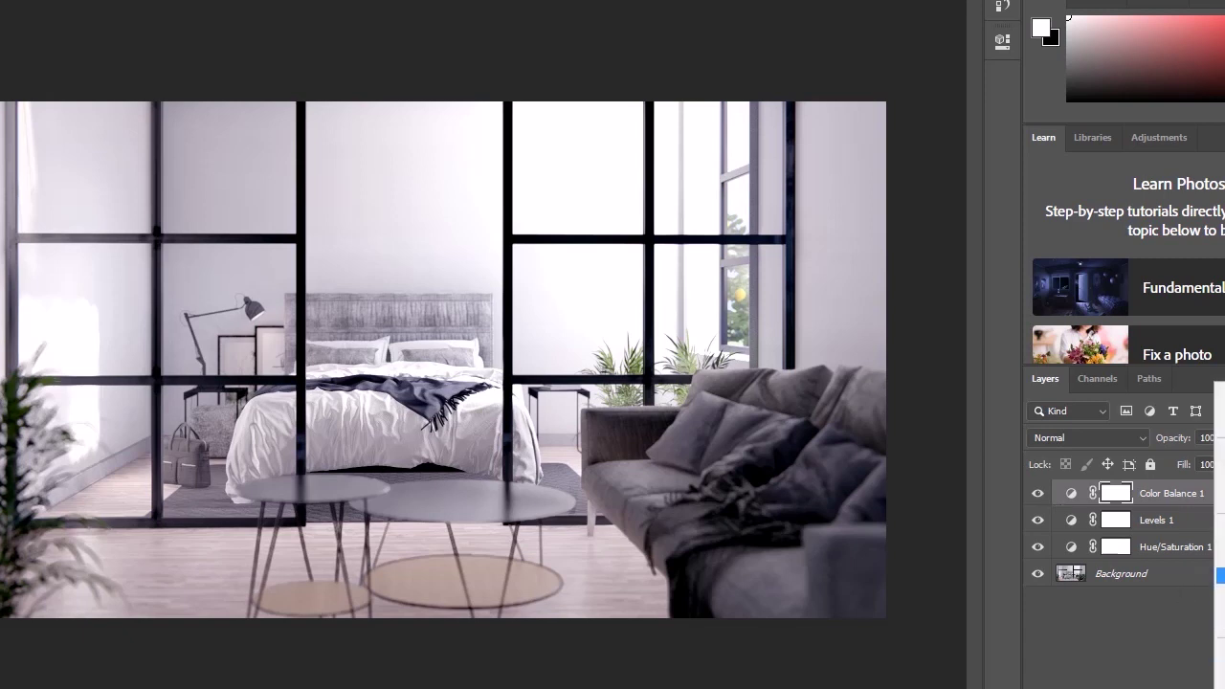
- Add a Black & White layer with Reds -75, Greens -125, Cyans -129, Blues -173
click(1221, 624)
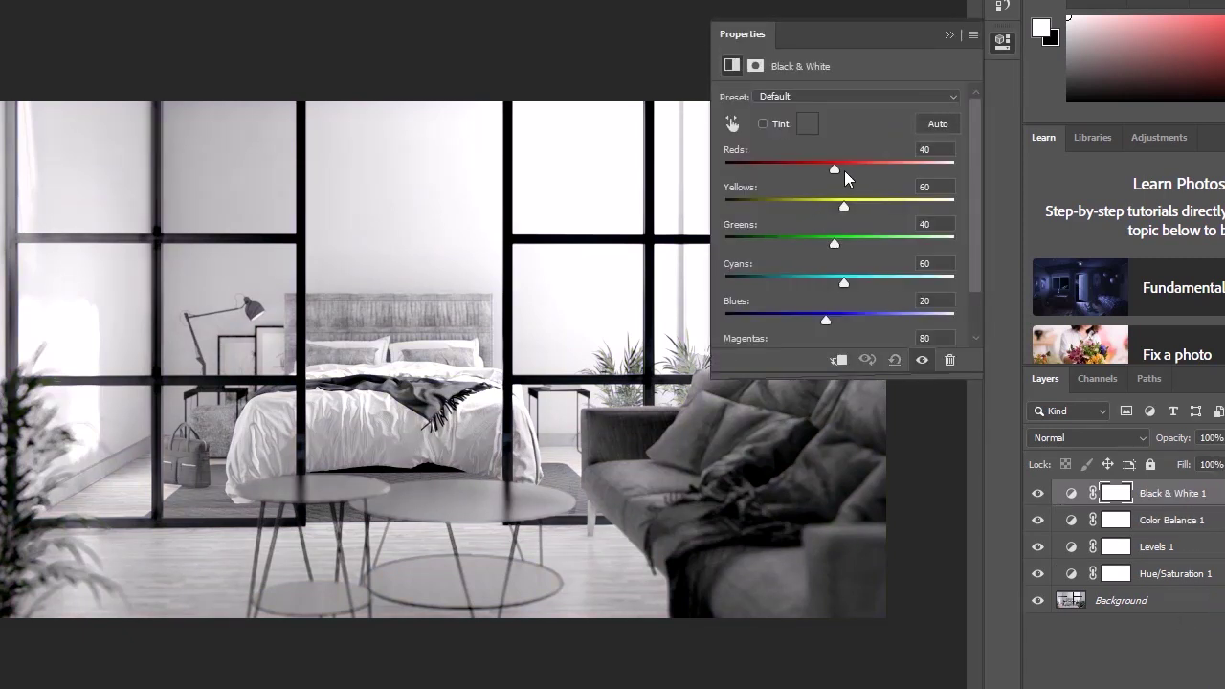
drag(844, 170, 782, 166)
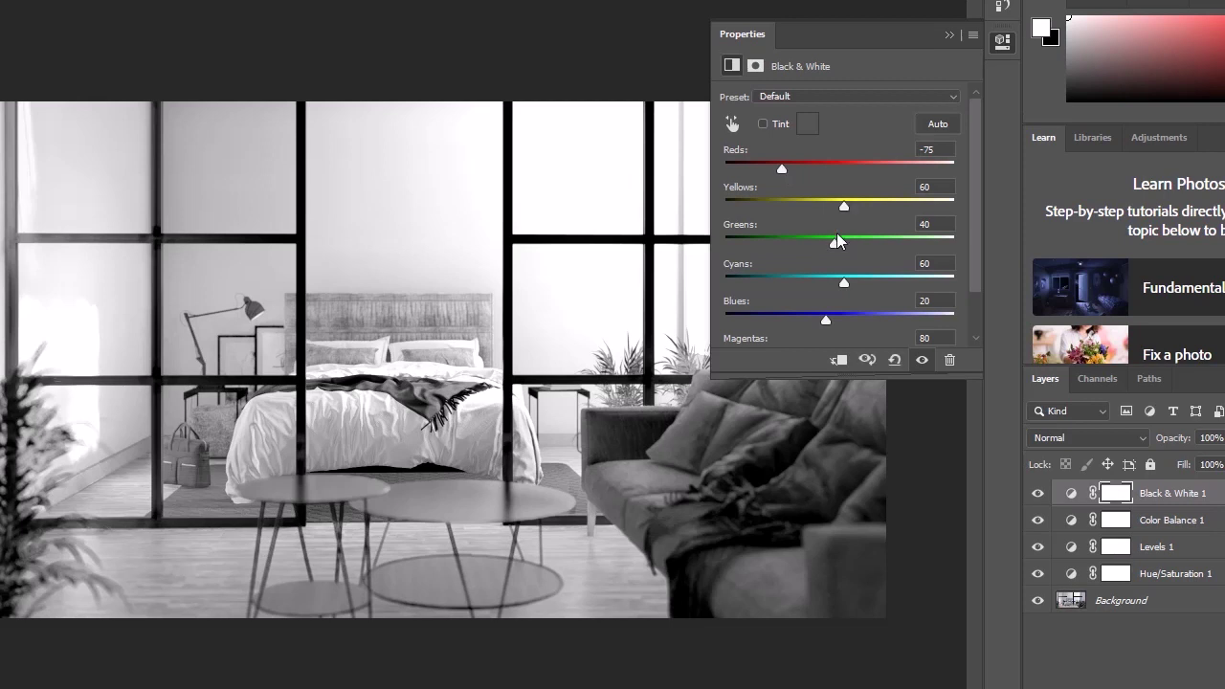
drag(837, 241, 759, 239)
drag(839, 279, 759, 281)
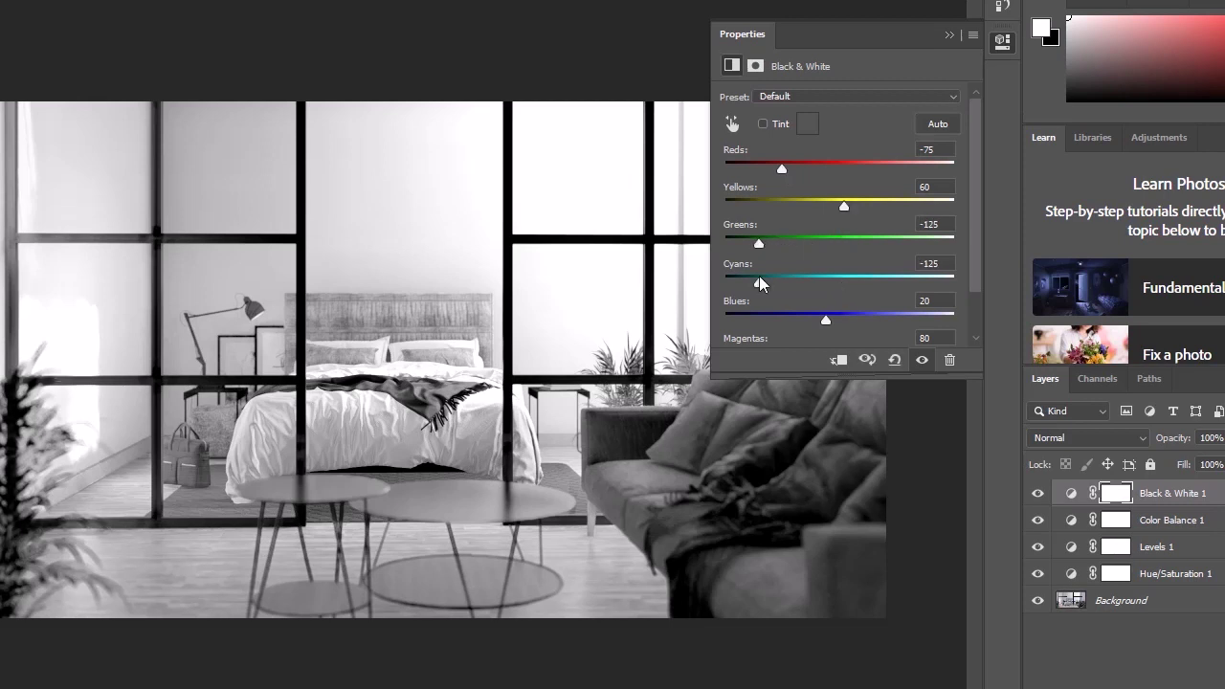
drag(826, 319, 736, 318)
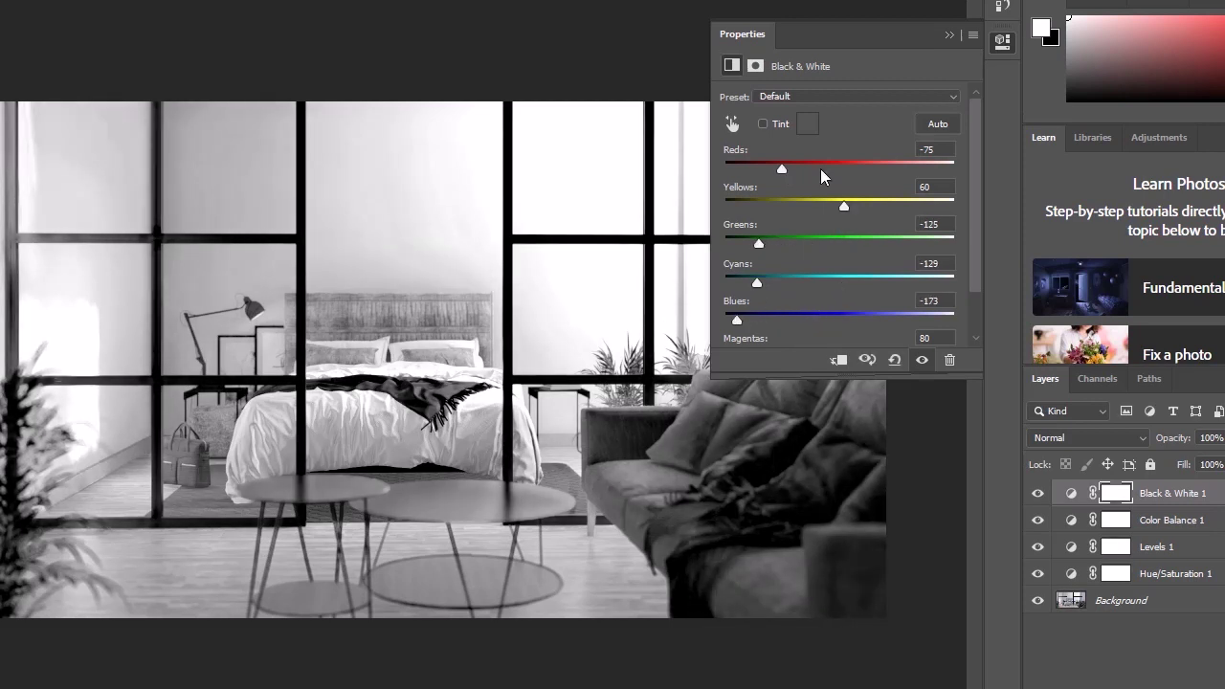
click(944, 38)
- Move Black & White 1 directly above the Background layer
click(1038, 494)
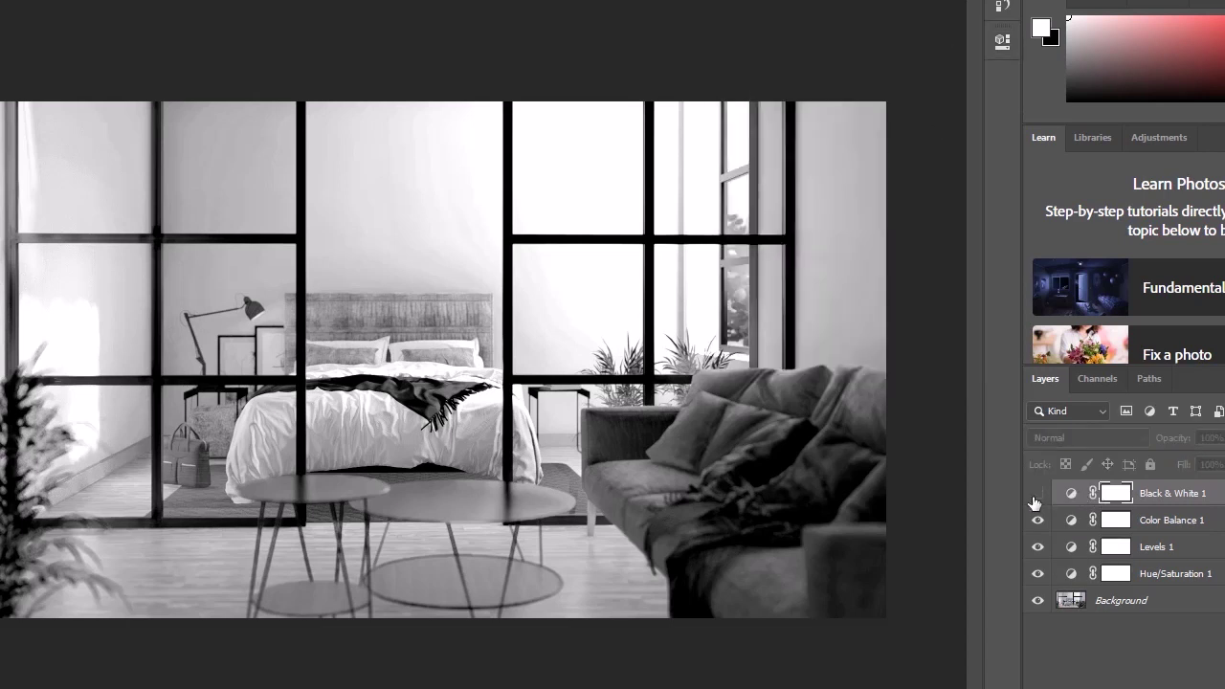
click(1038, 494)
drag(1154, 494, 1177, 574)
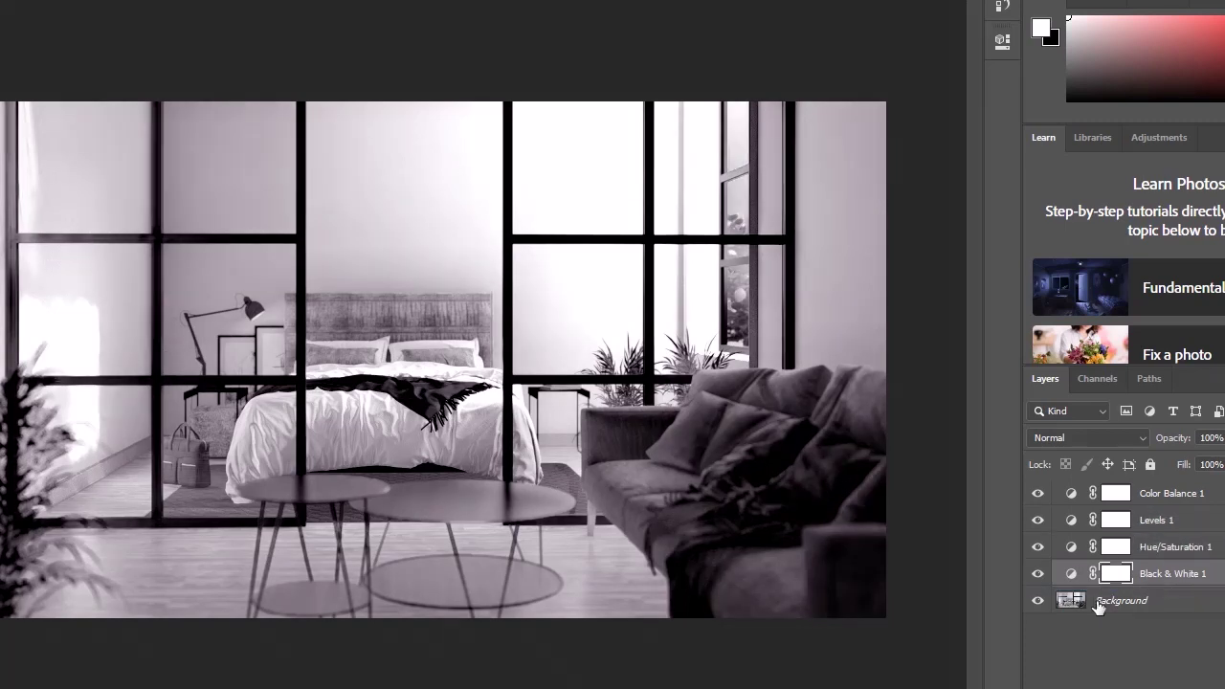
- Toggle Black & White 1, Color Balance 1 and Hue/Saturation 1 to compare looks
click(1036, 574)
click(1037, 574)
click(1037, 574)
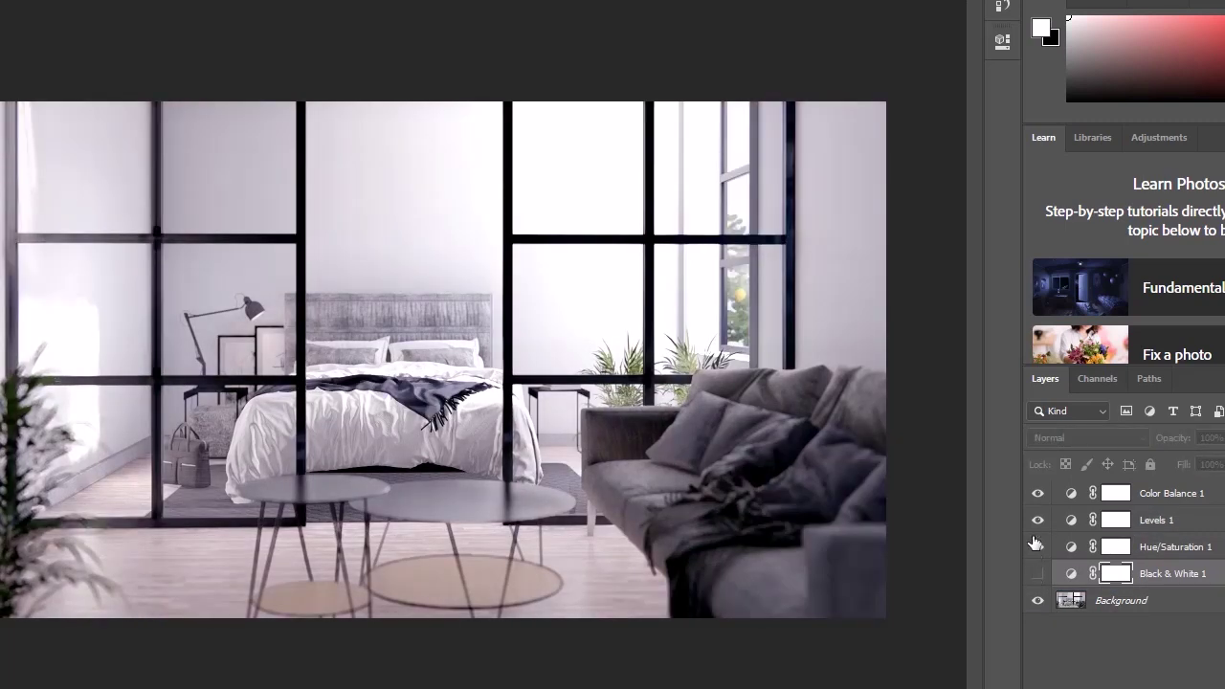
click(1037, 493)
click(1037, 494)
click(1037, 574)
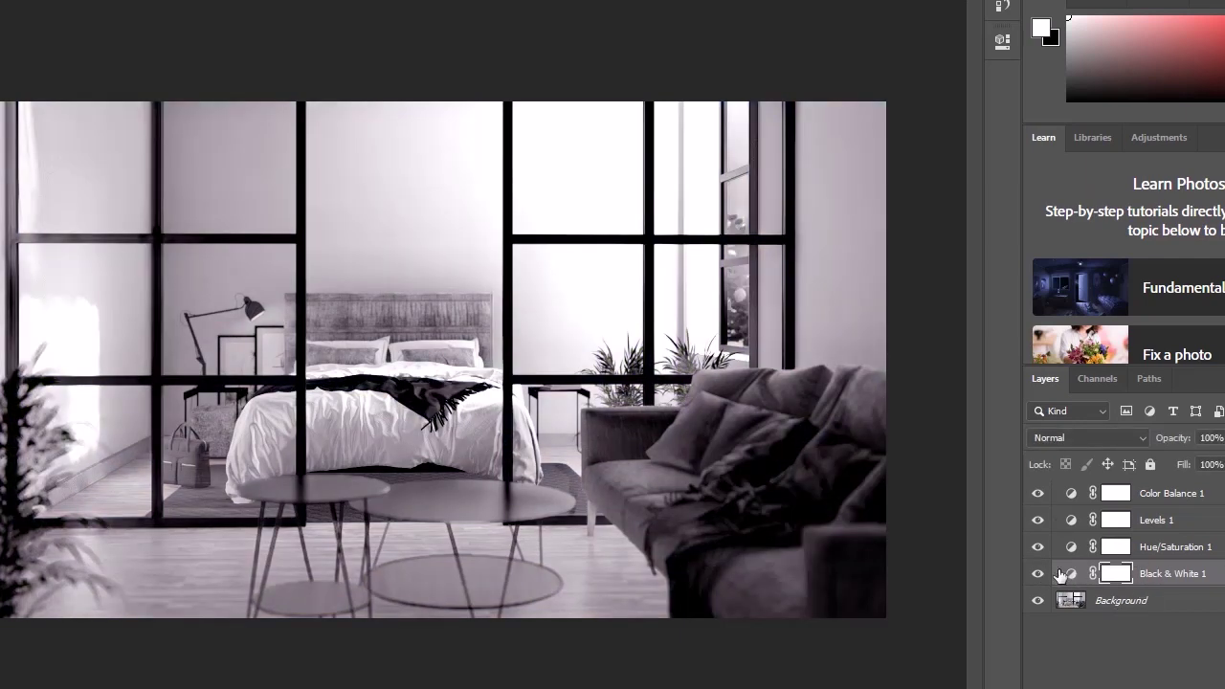
click(1039, 573)
click(1038, 547)
click(1037, 546)
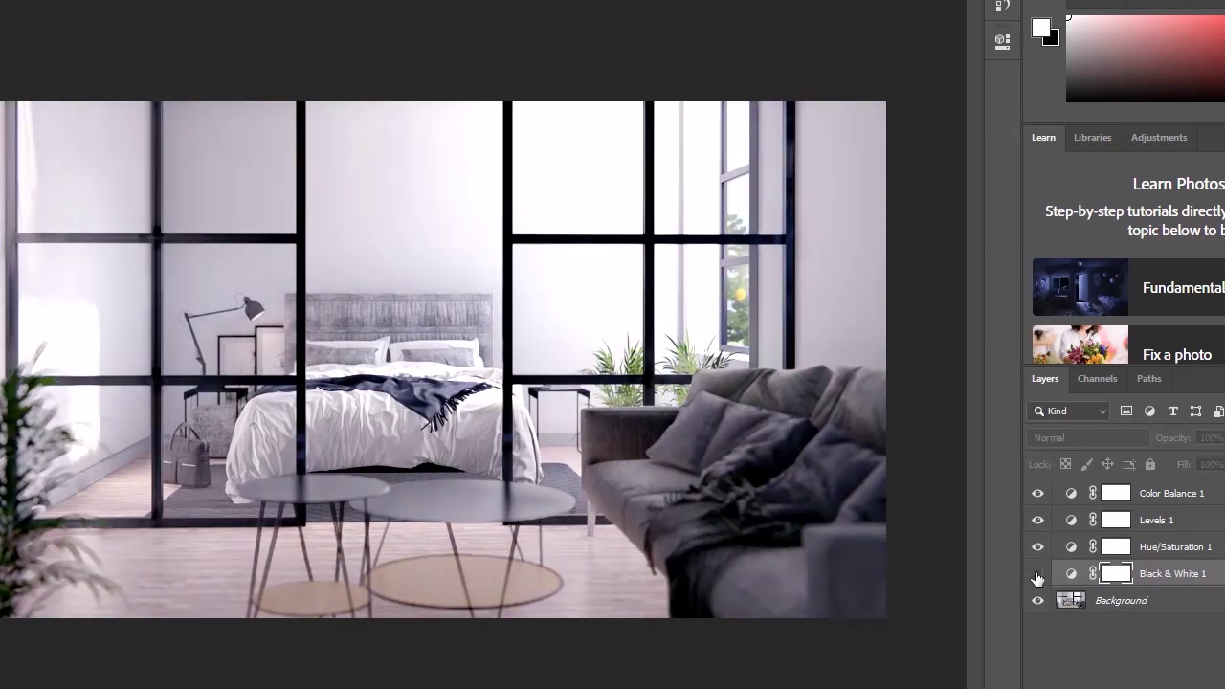
click(1038, 575)
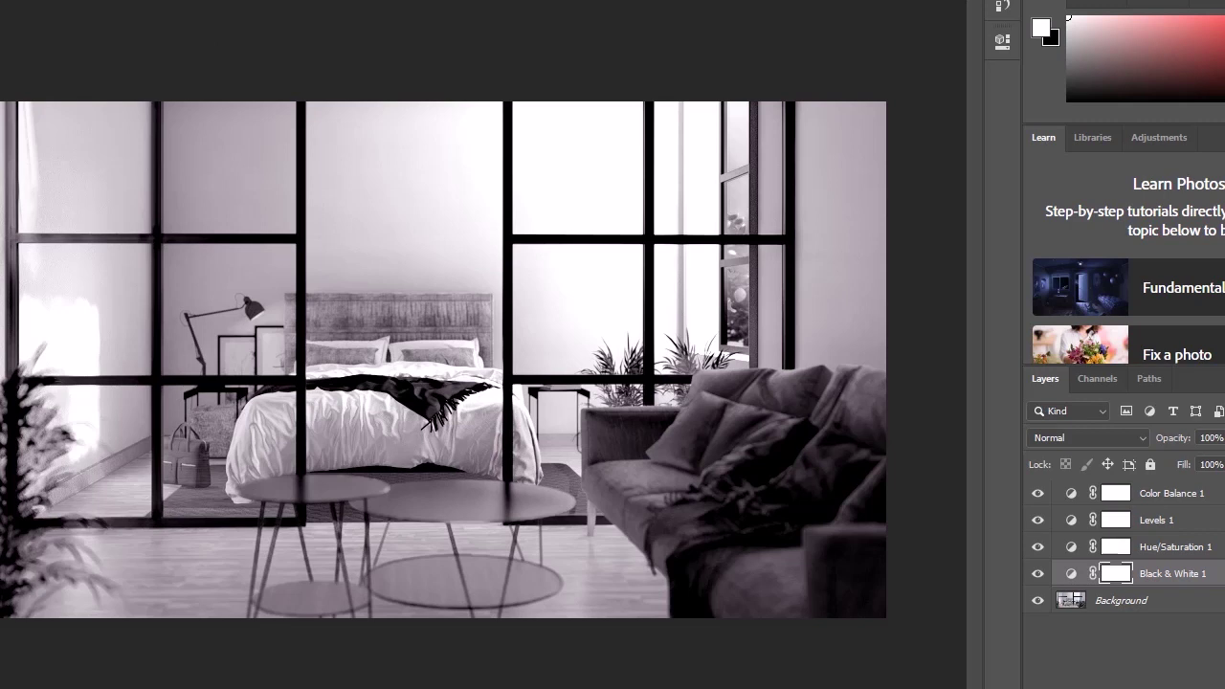
key(alt+i)
key(j)
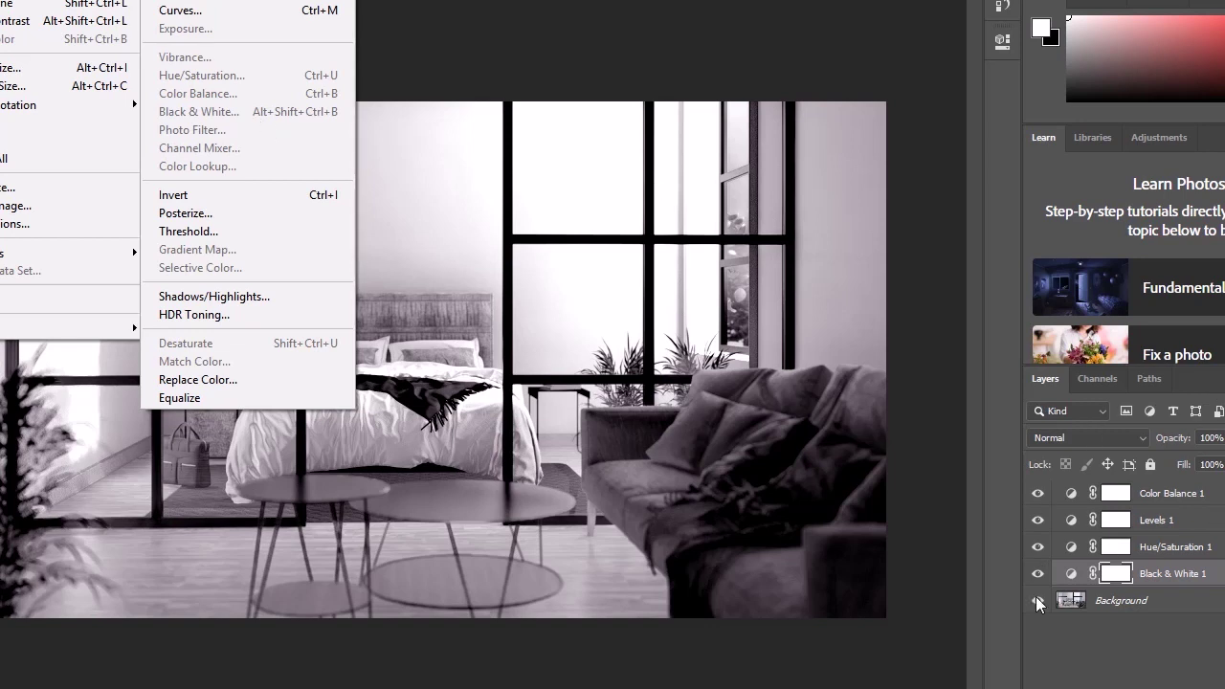
- Hide all four adjustment layers and select the Background layer
click(1175, 667)
click(1037, 574)
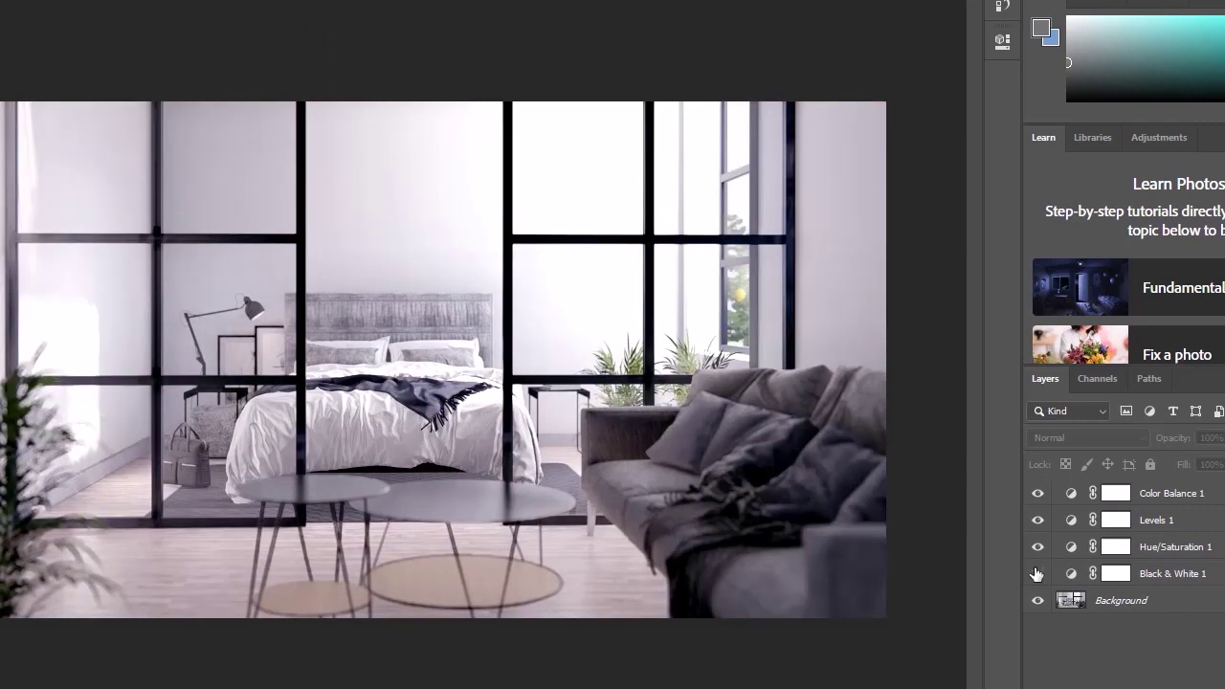
click(1037, 546)
click(1037, 520)
click(1036, 494)
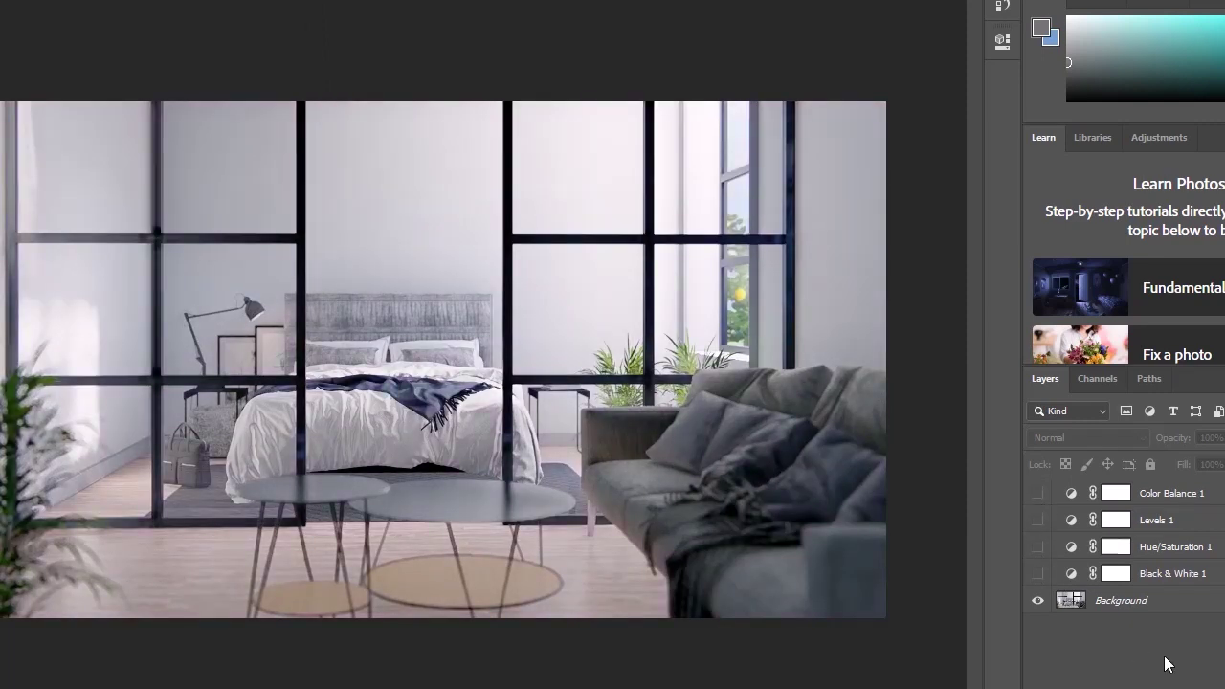
click(1160, 607)
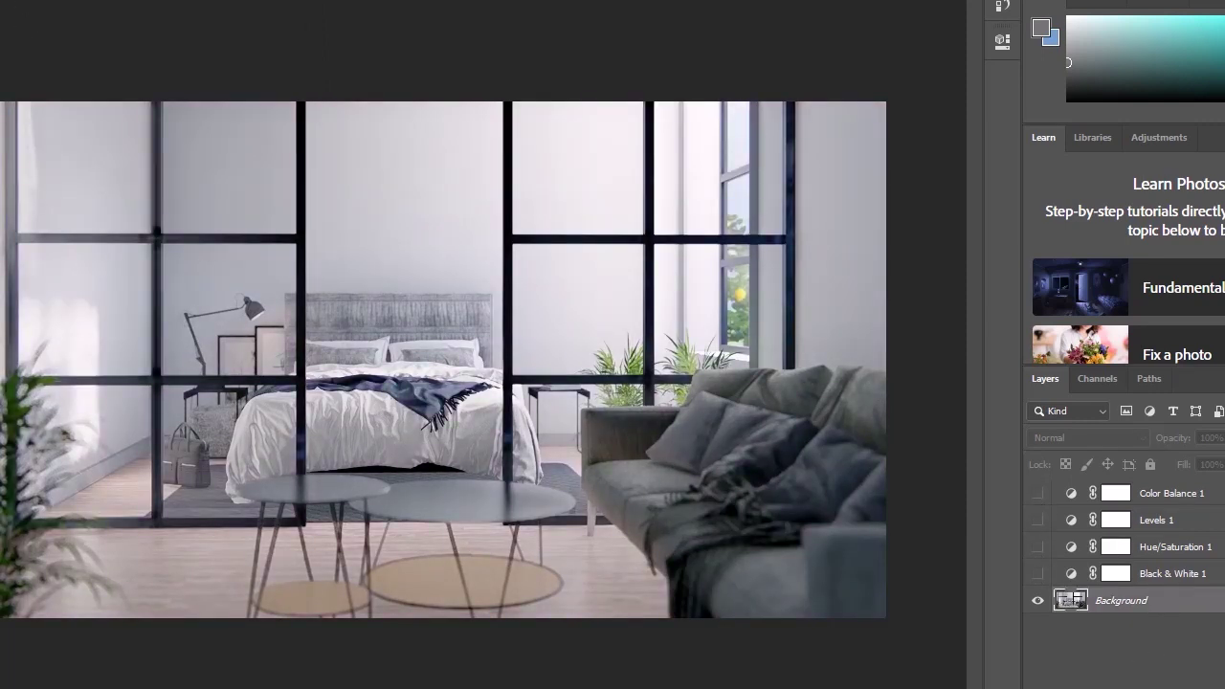
- Start an Image > Adjustments > Color Lookup on Background and move its dialog aside
click(5, 0)
mouse_move(77, 0)
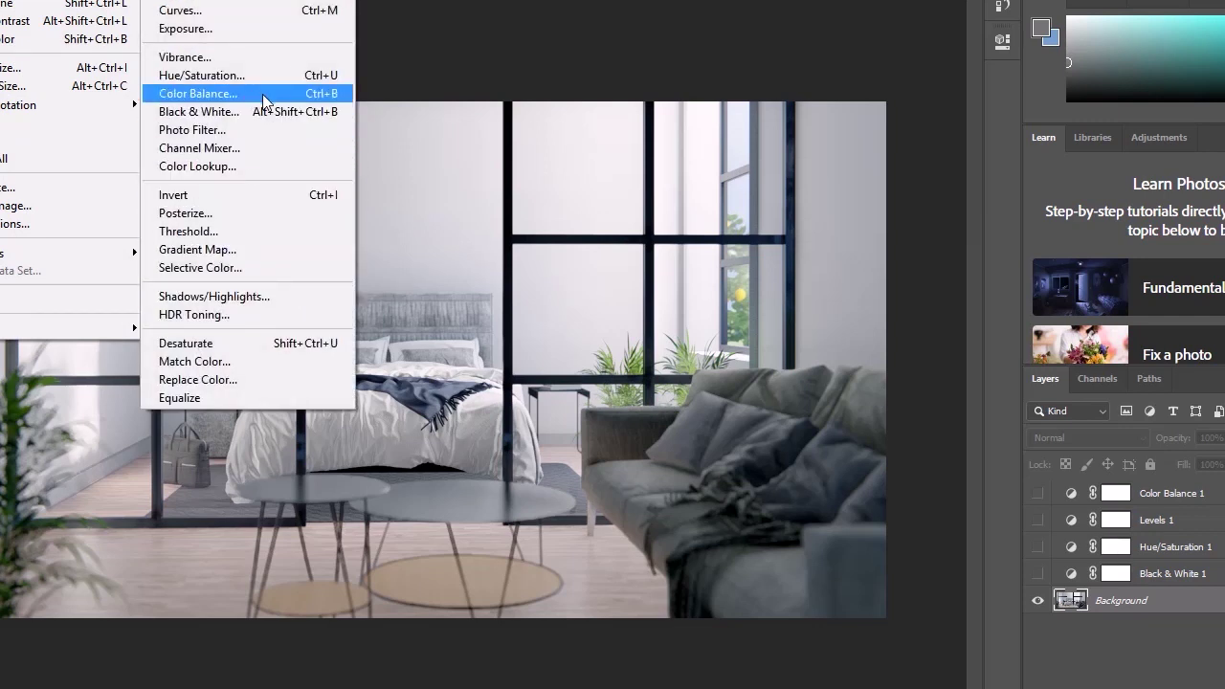
click(256, 167)
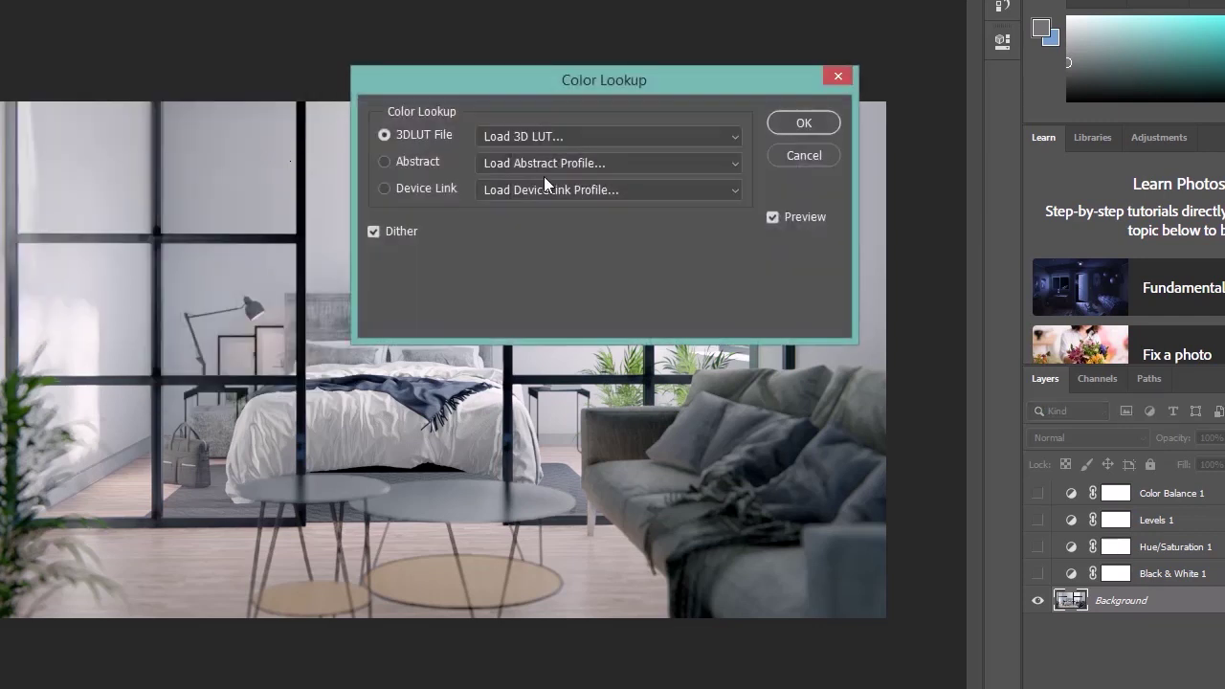
drag(614, 79, 1036, 2)
click(1053, 50)
click(1050, 50)
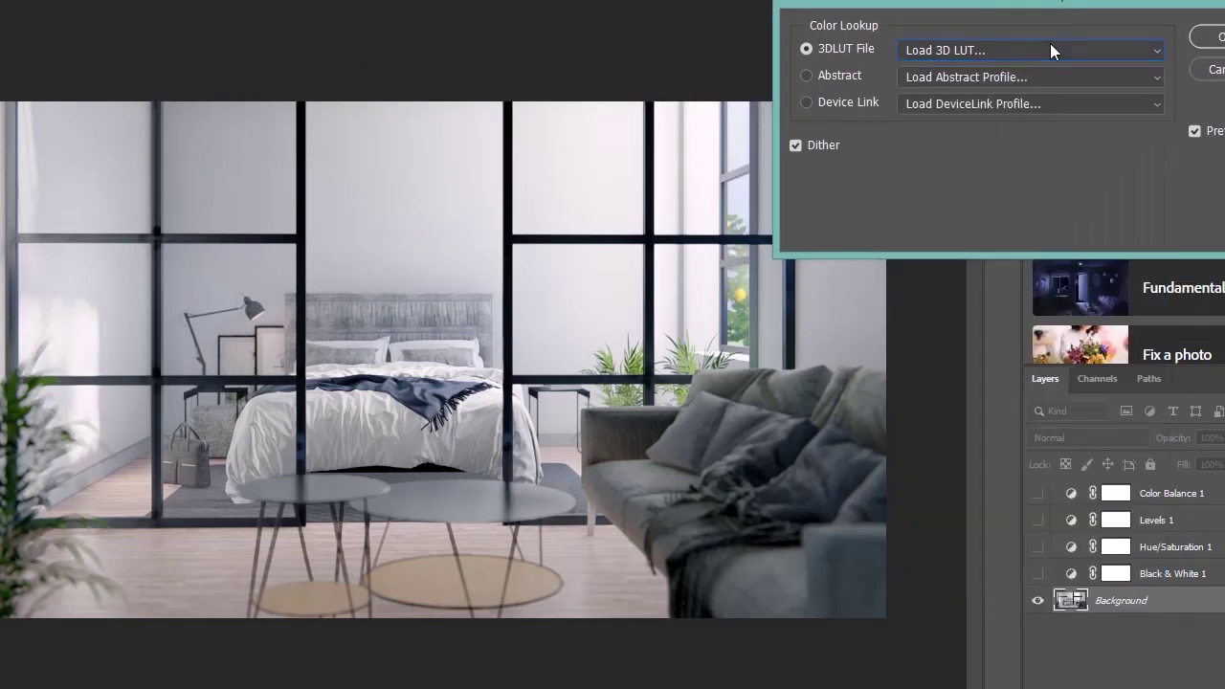
- Preview the 3D LUT files one by one, from 3Strip.look through Soft_Warming.look
key(Down)
key(Down)
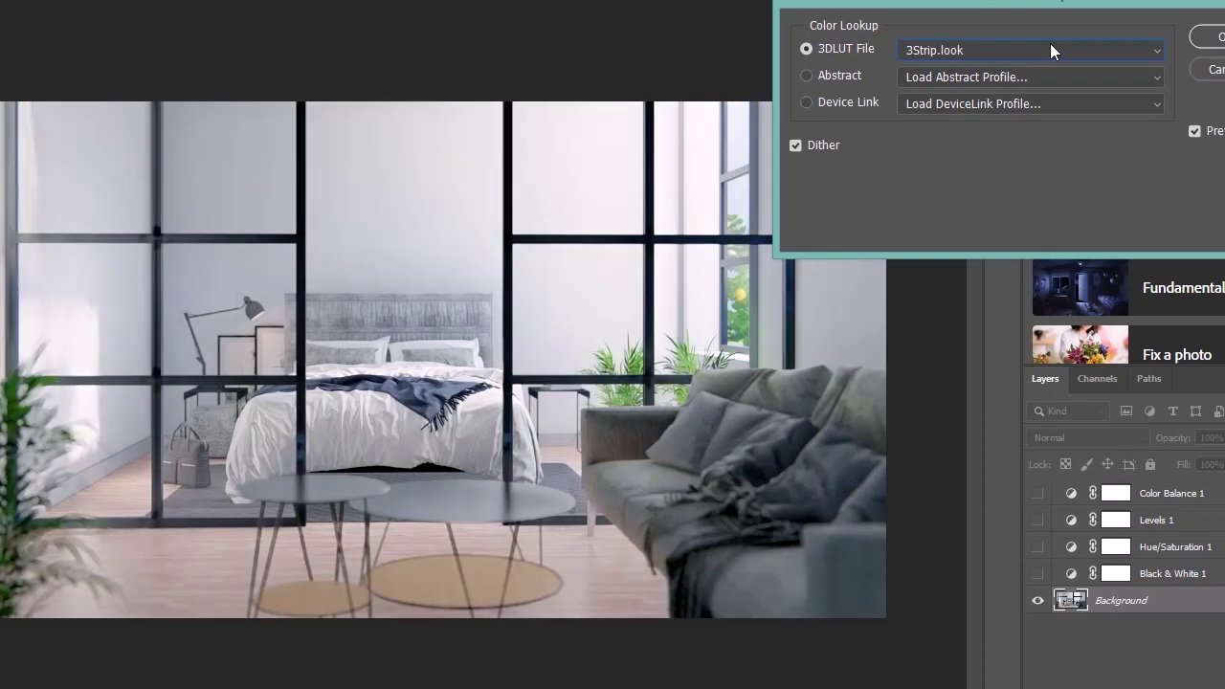
key(Down)
key(Down)
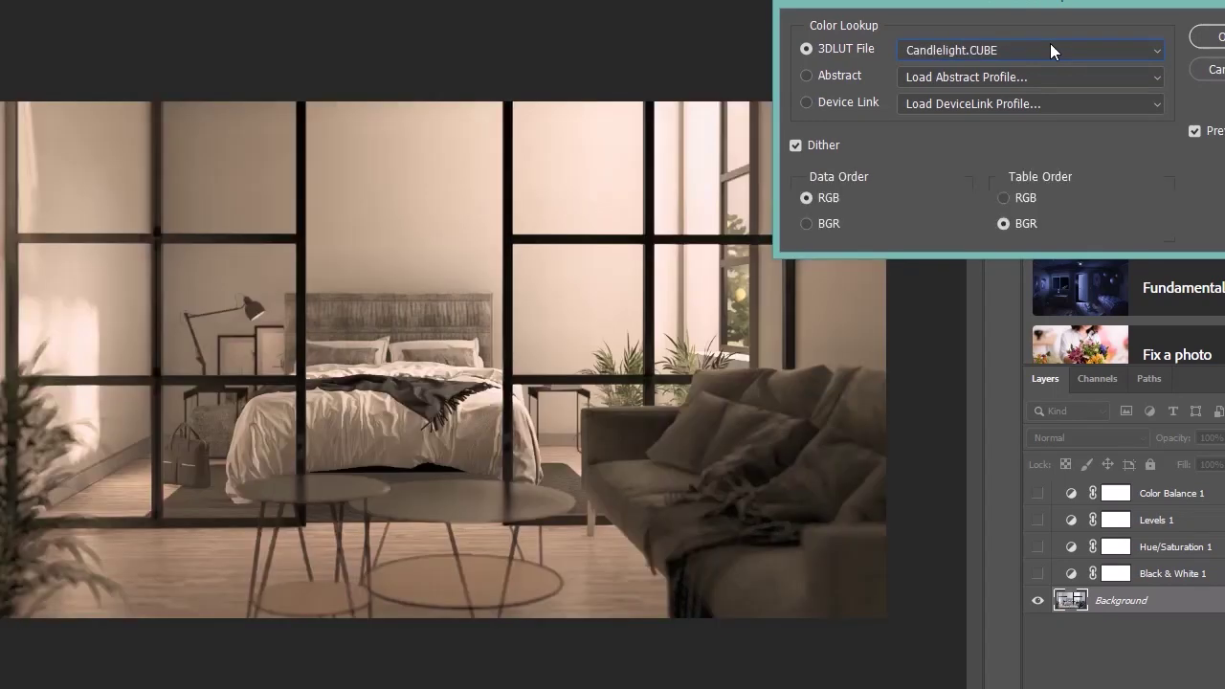
key(Down)
key(Down)
key(Down)
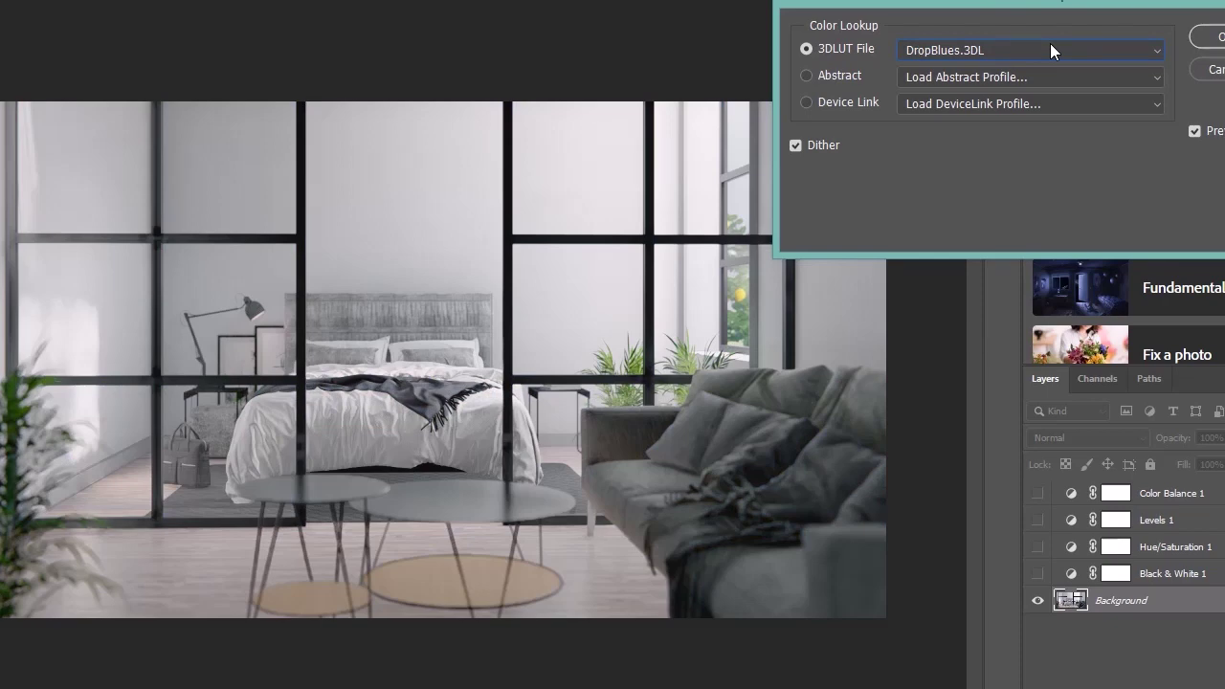
key(Down)
key(Down)
key(Down)
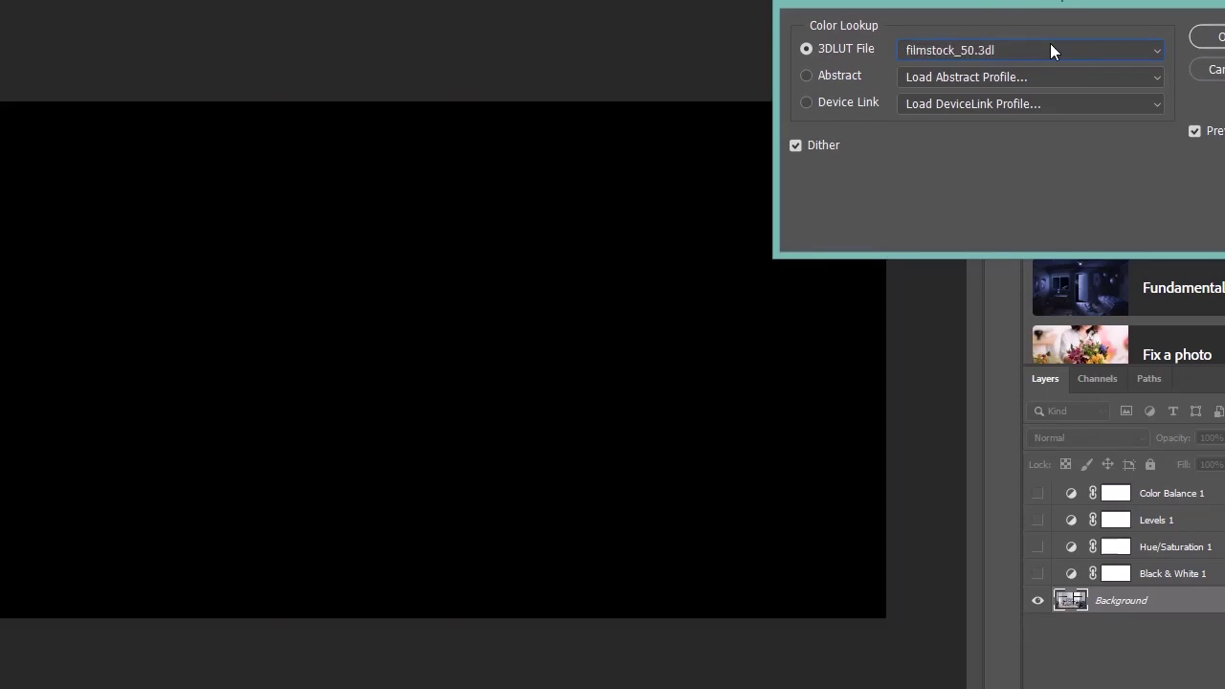
key(Down)
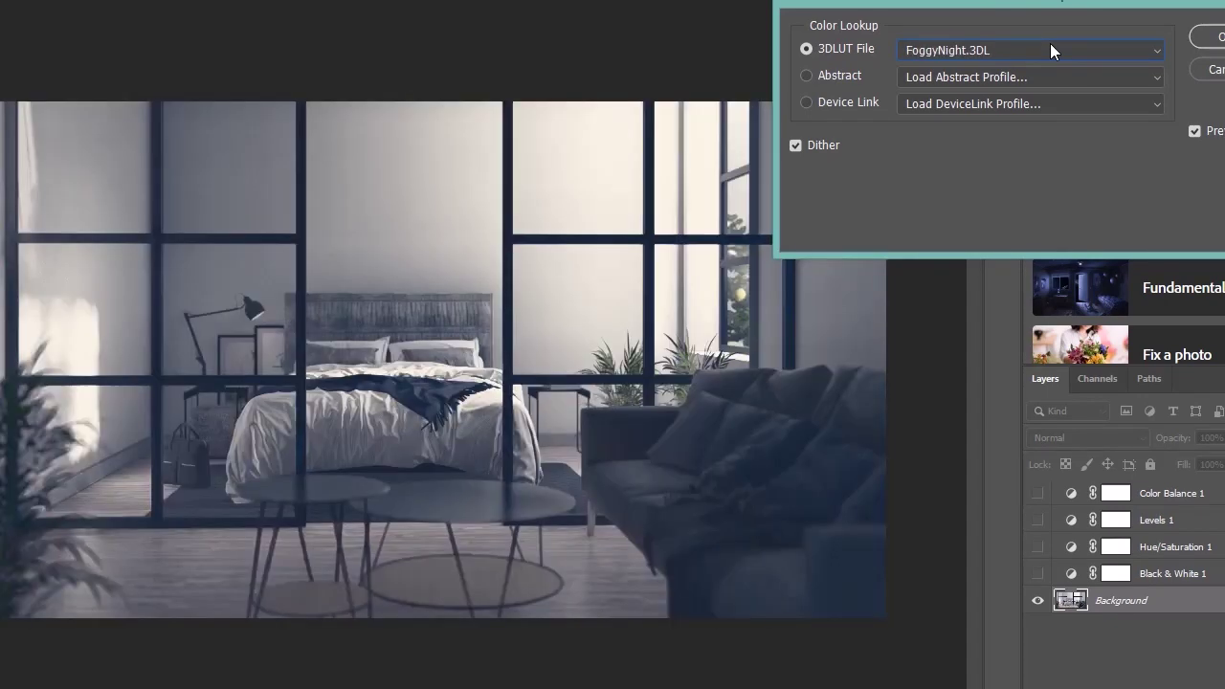
key(Down)
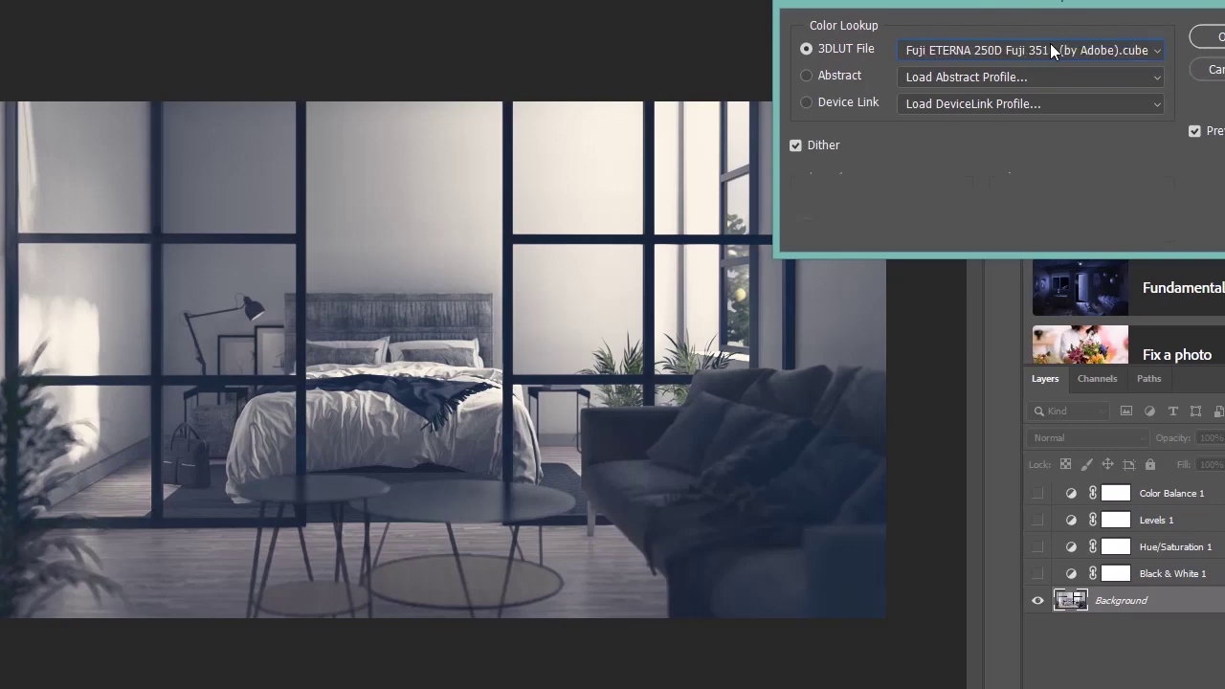
key(Down)
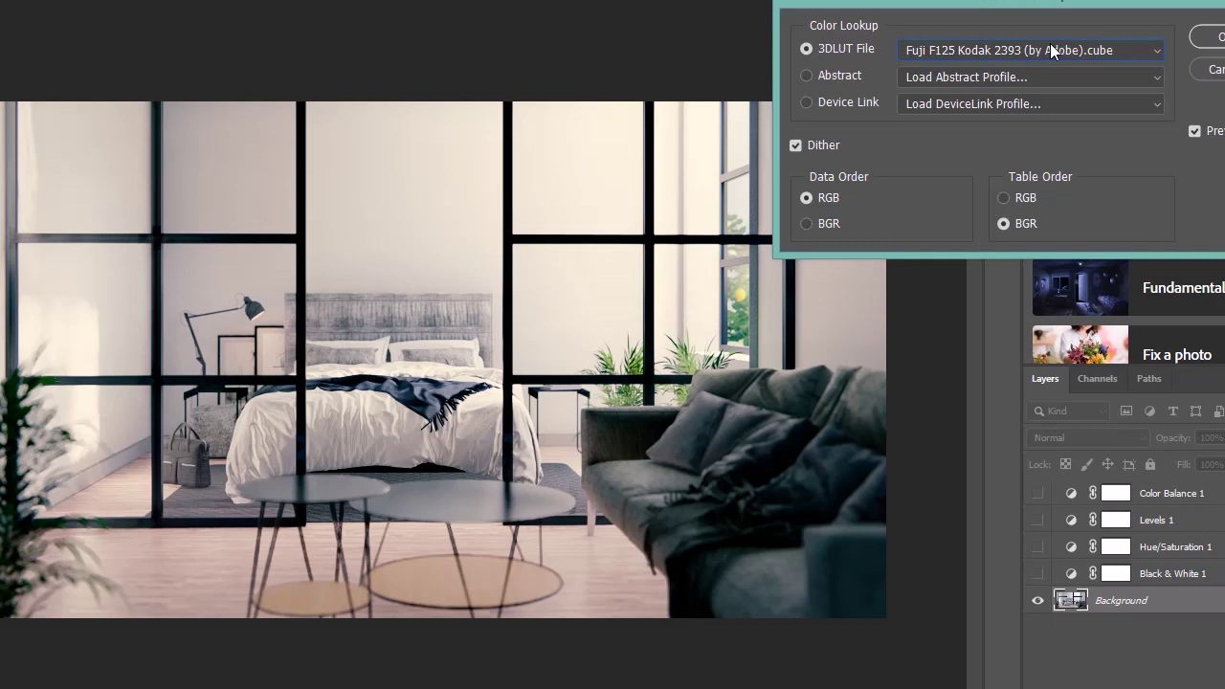
key(Down)
key(Down)
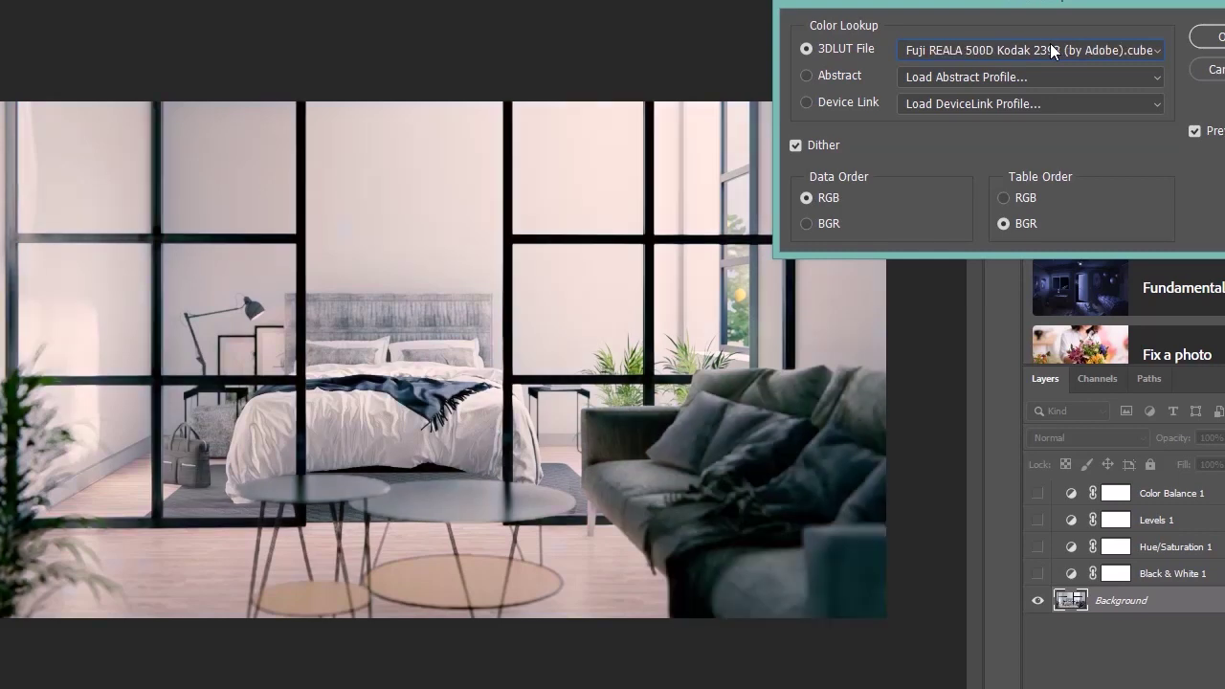
key(Down)
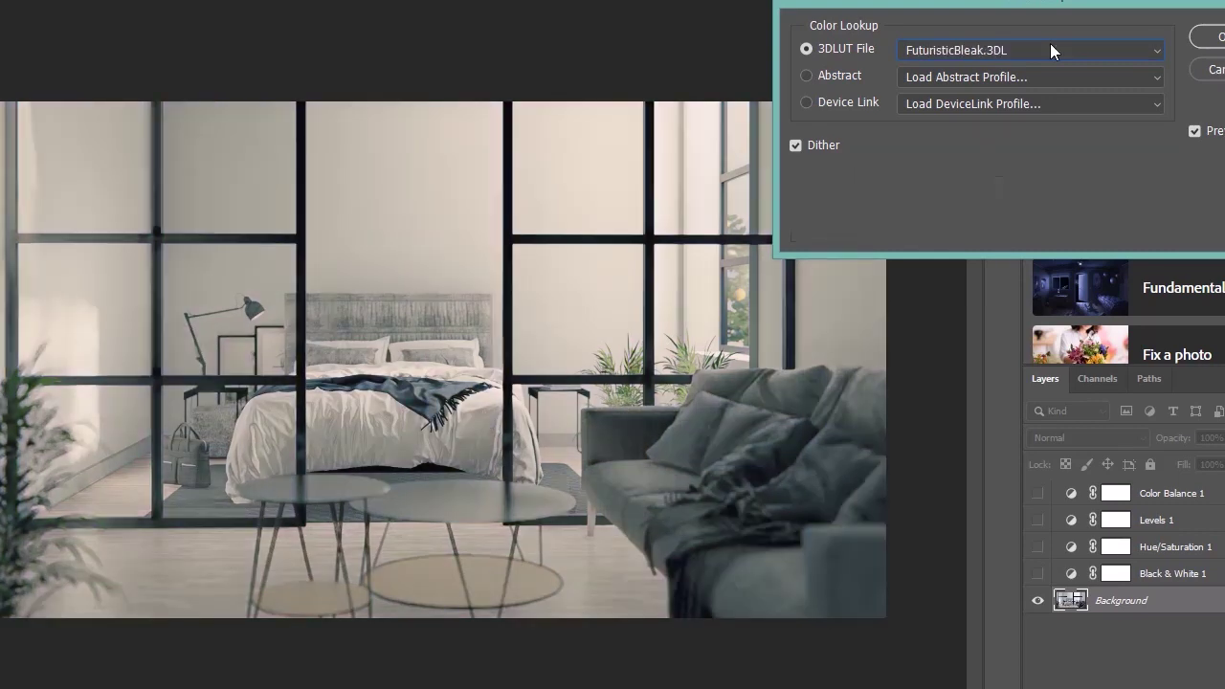
key(Down)
key(Down)
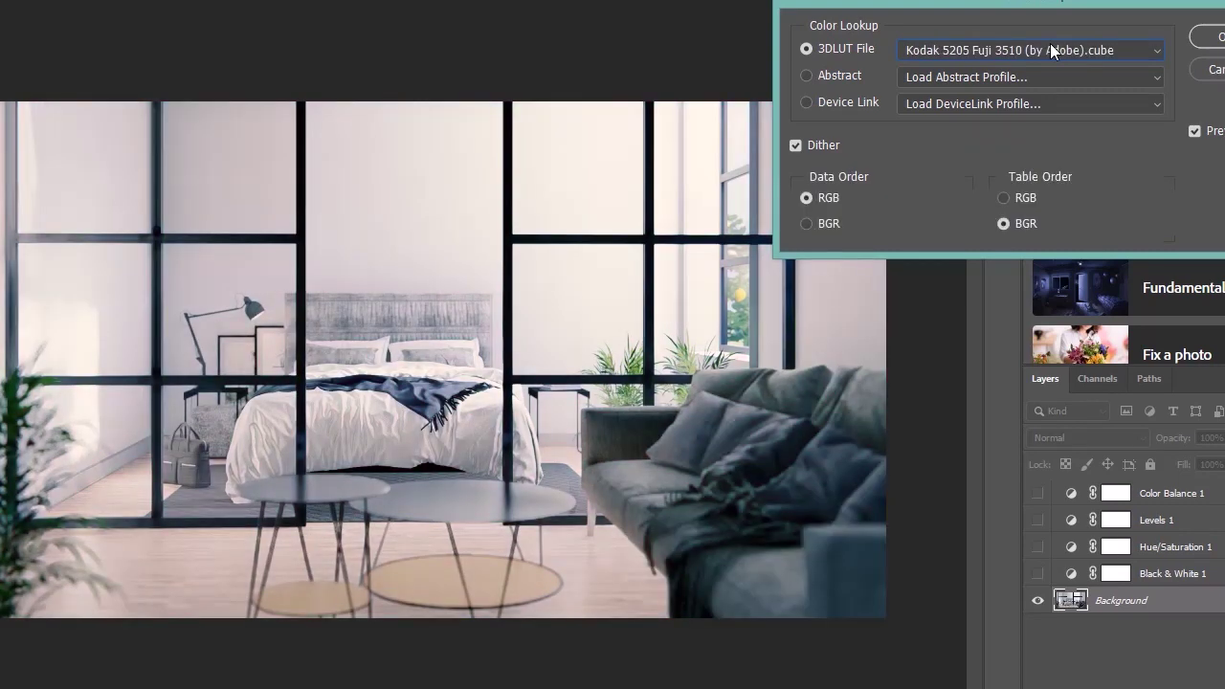
key(Down)
key(Down)
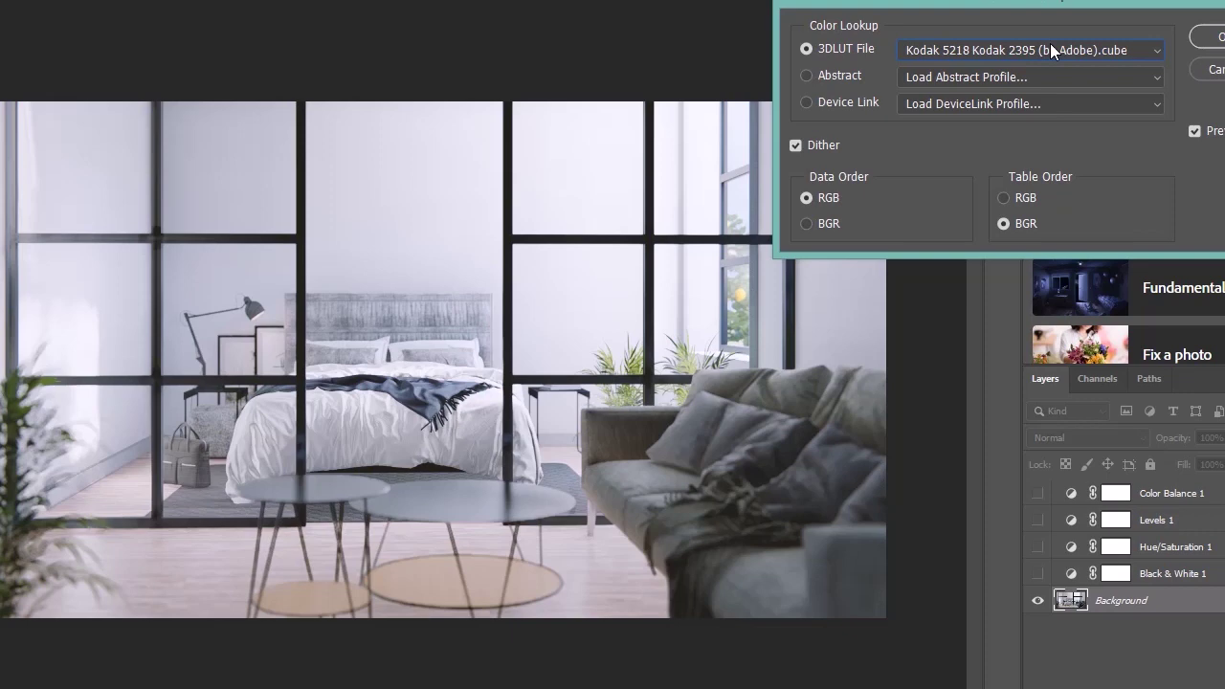
key(Down)
key(Down)
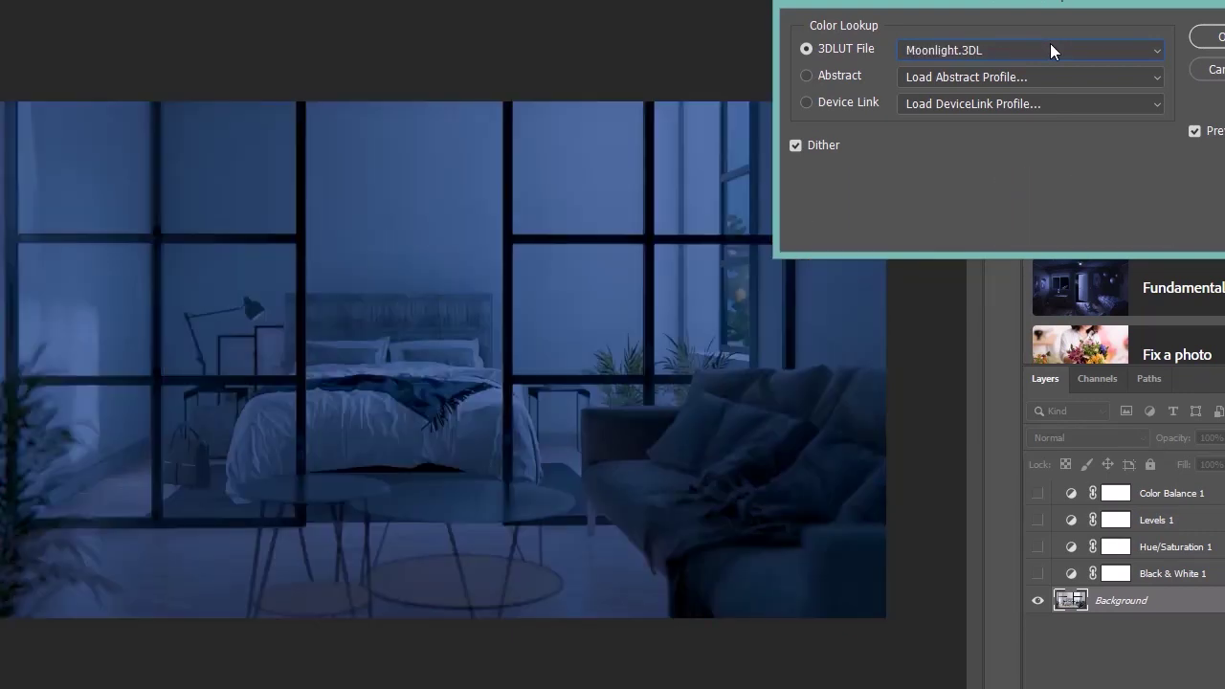
key(Down)
key(Down)
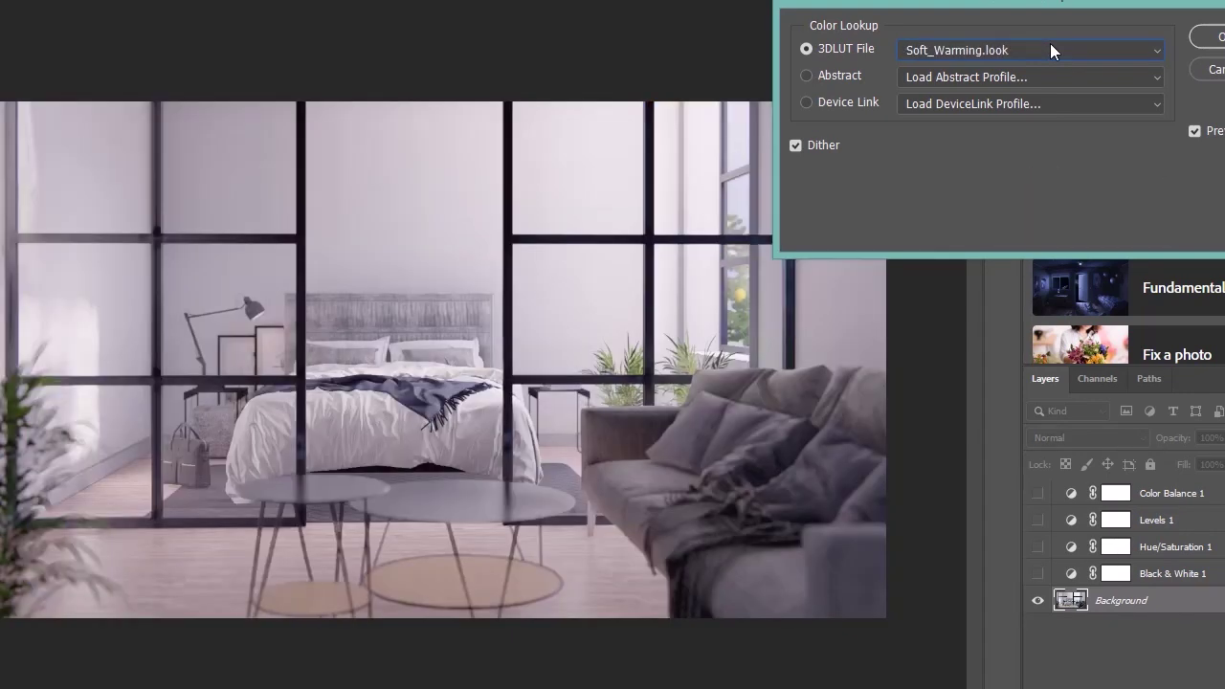
key(Down)
key(Down)
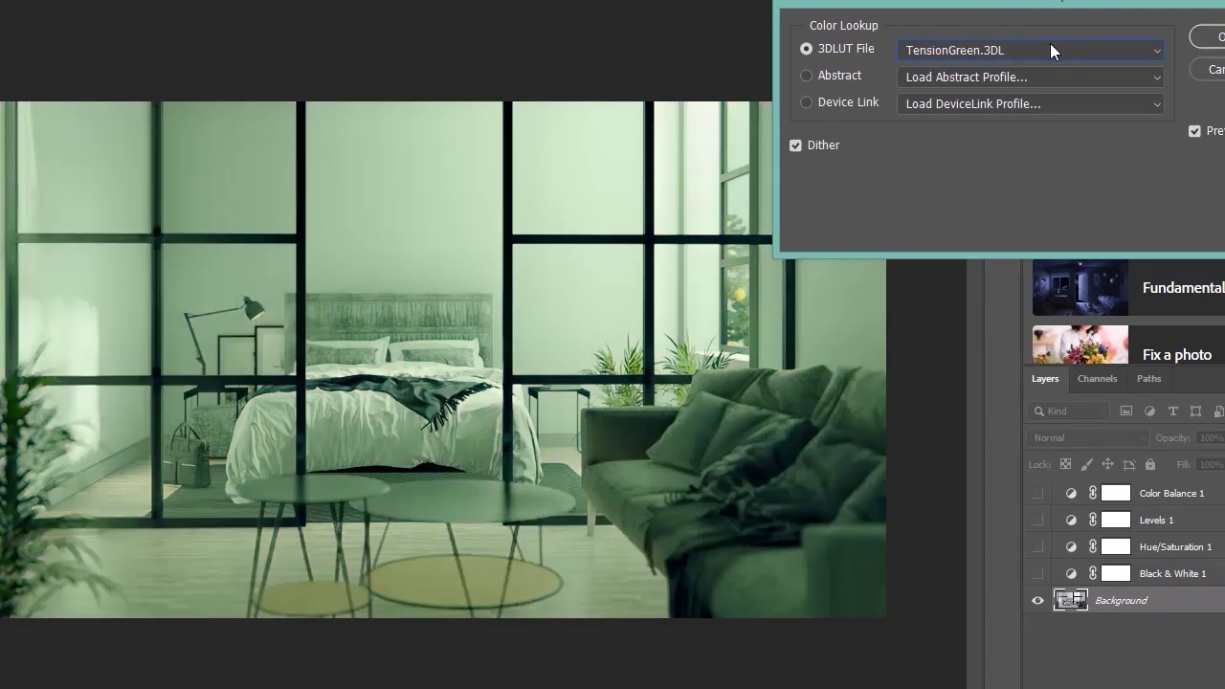
- Check the Abstract and Device Link lists, cancel the file browser, and apply TensionGreen.3DL
click(951, 72)
click(952, 71)
click(952, 100)
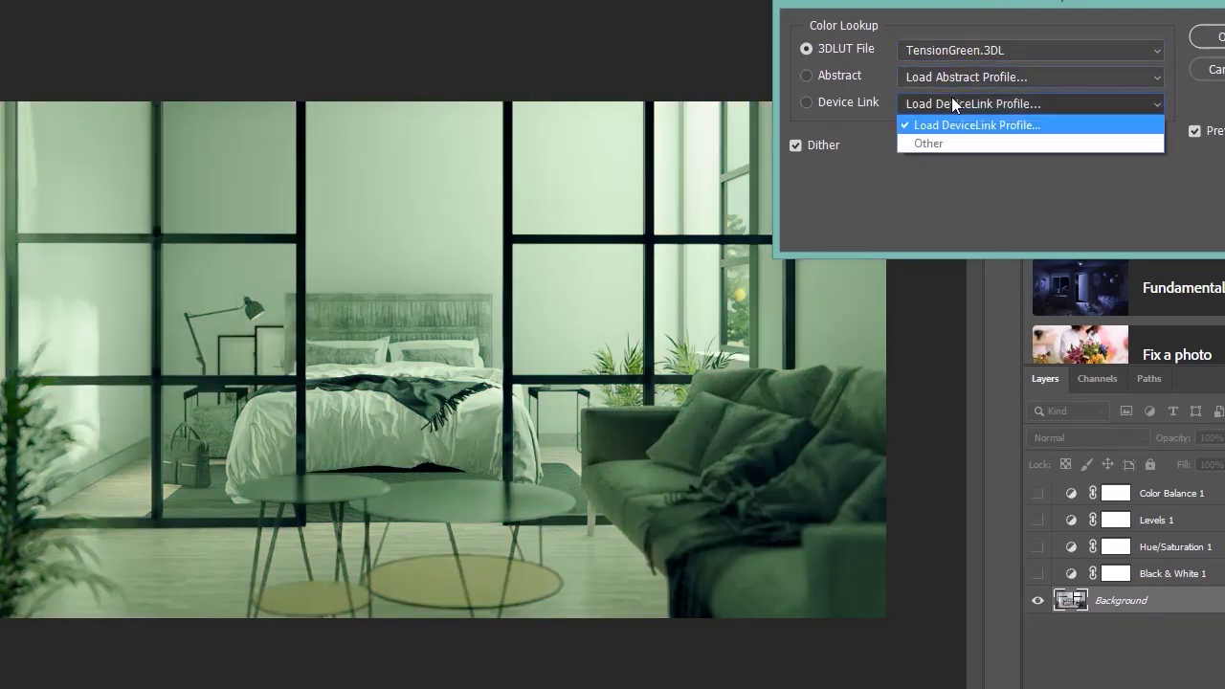
click(935, 143)
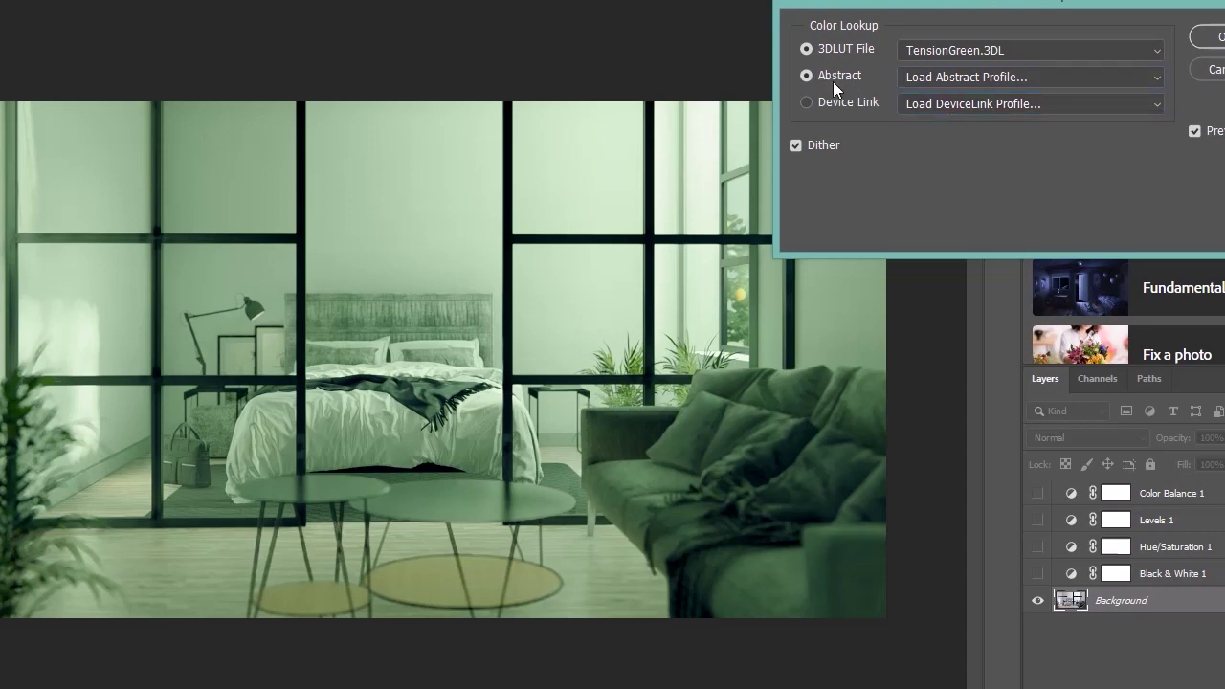
key(Escape)
click(1207, 36)
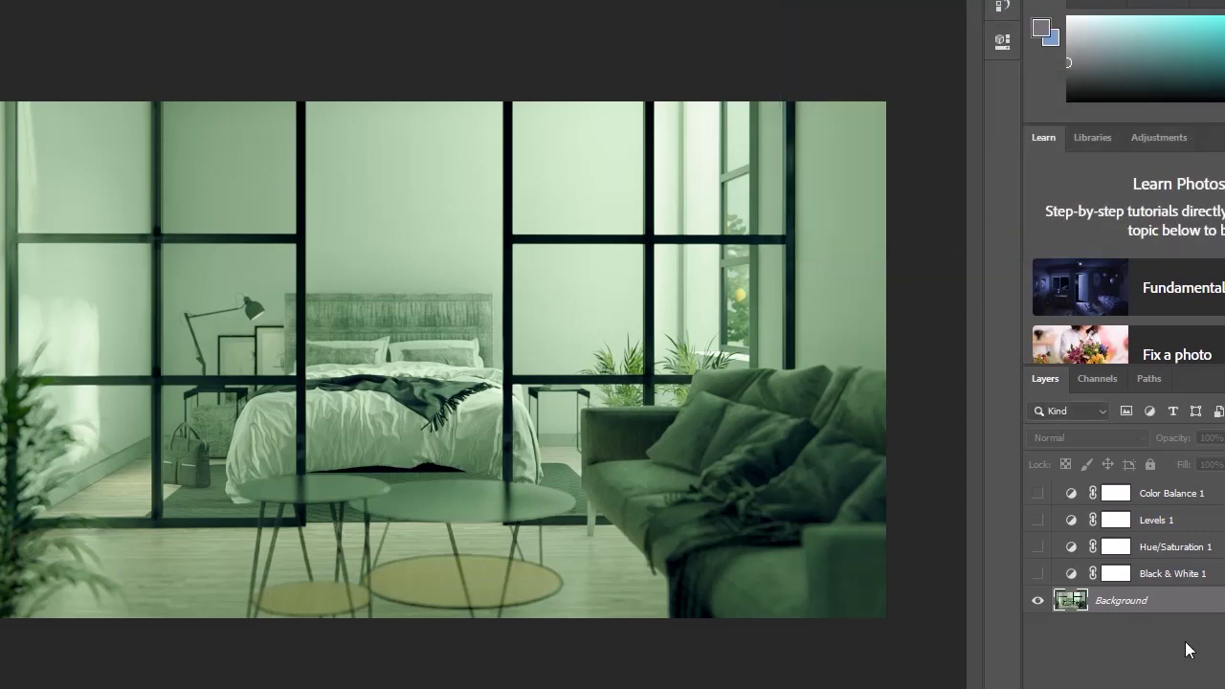
- Toggle the Background layer's visibility to compare the green lookup
click(1035, 603)
click(1035, 602)
click(1036, 603)
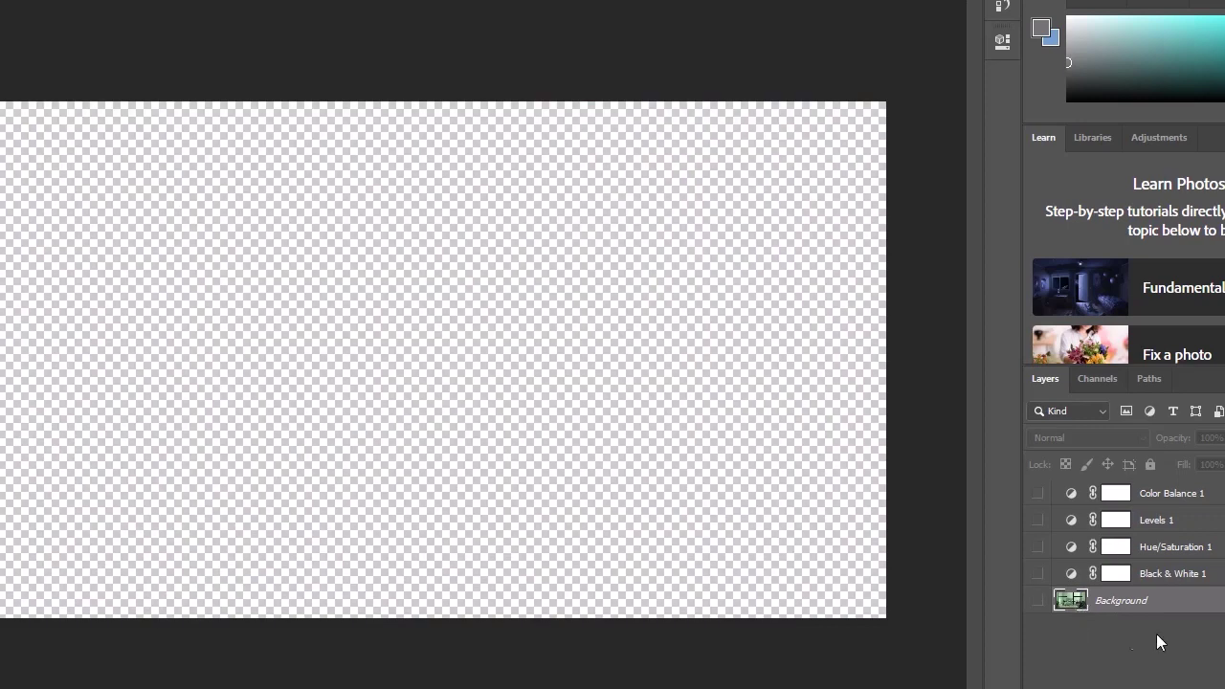
click(1035, 603)
click(1037, 601)
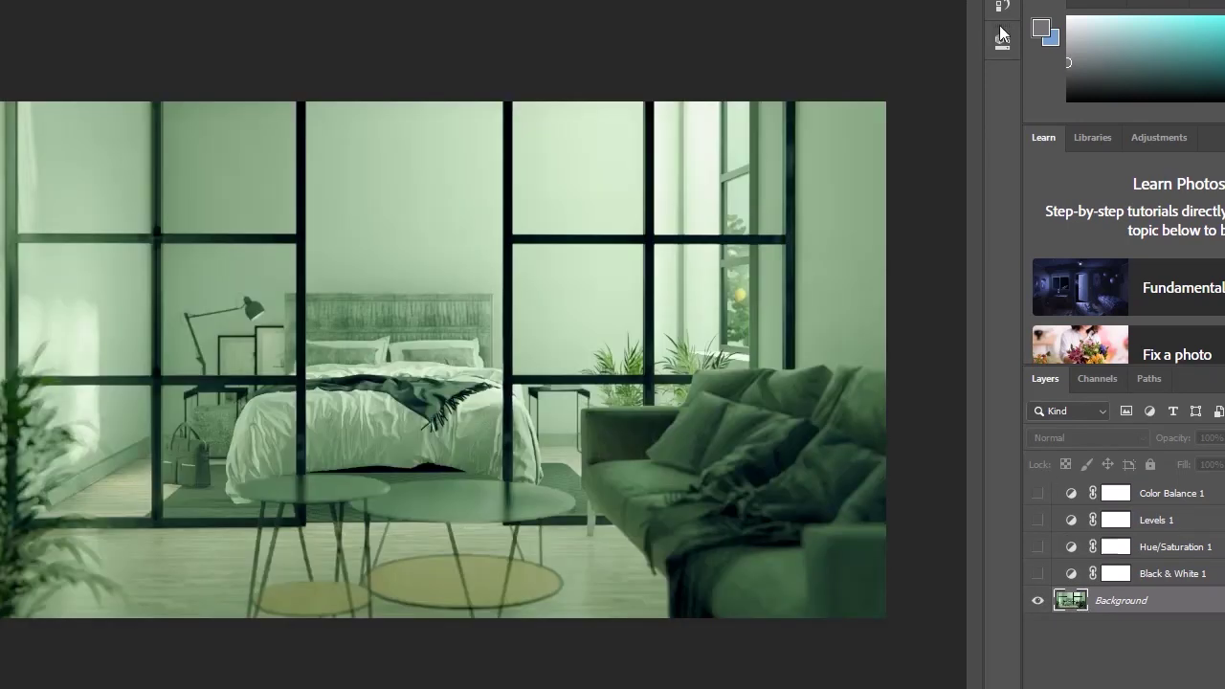
- Step back in History before the lookup and add an empty Color Lookup adjustment layer
click(1002, 40)
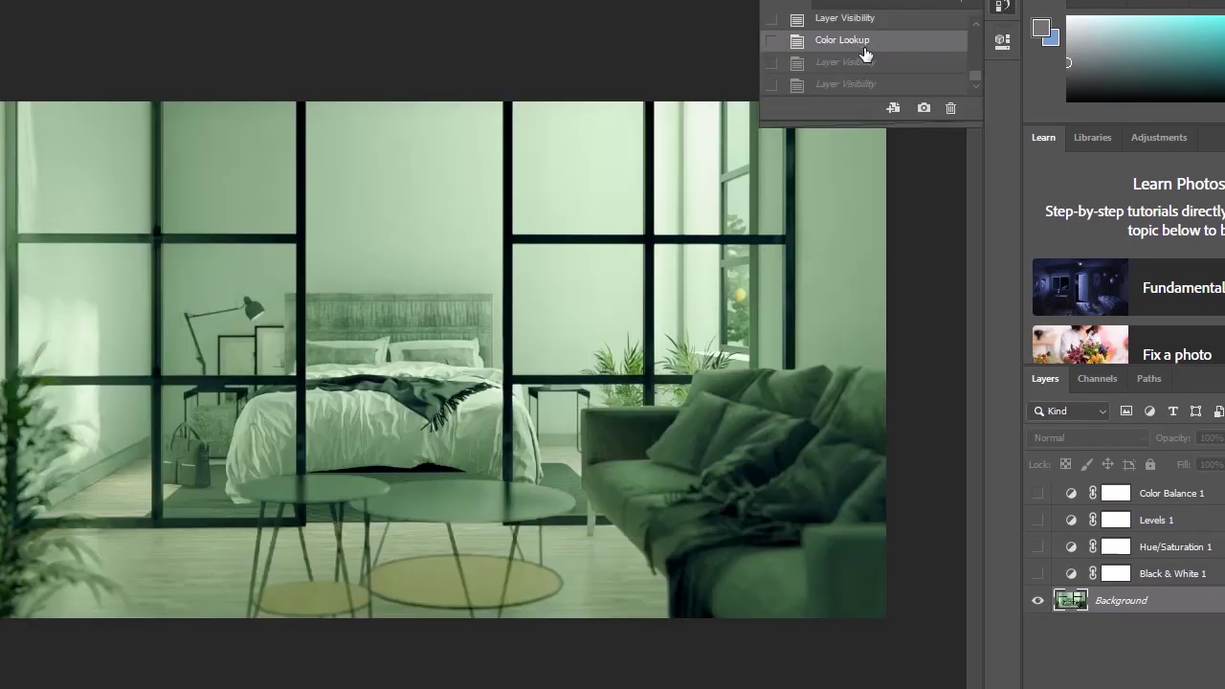
click(857, 19)
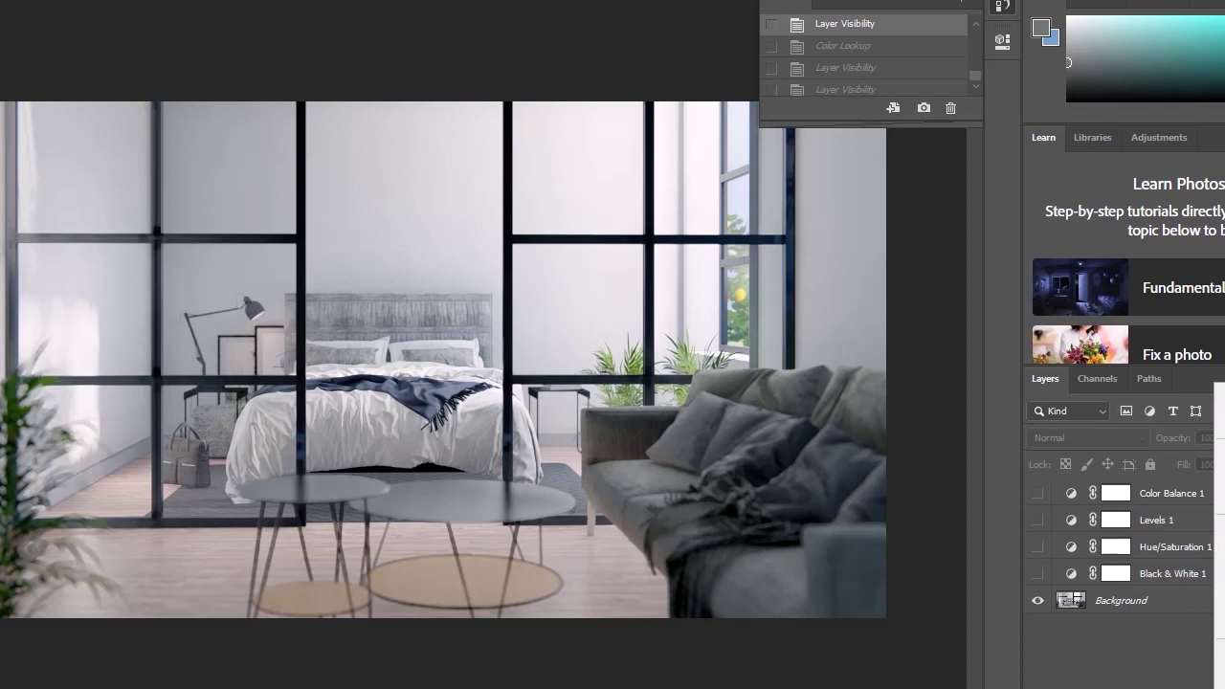
key(ctrl+shift+z)
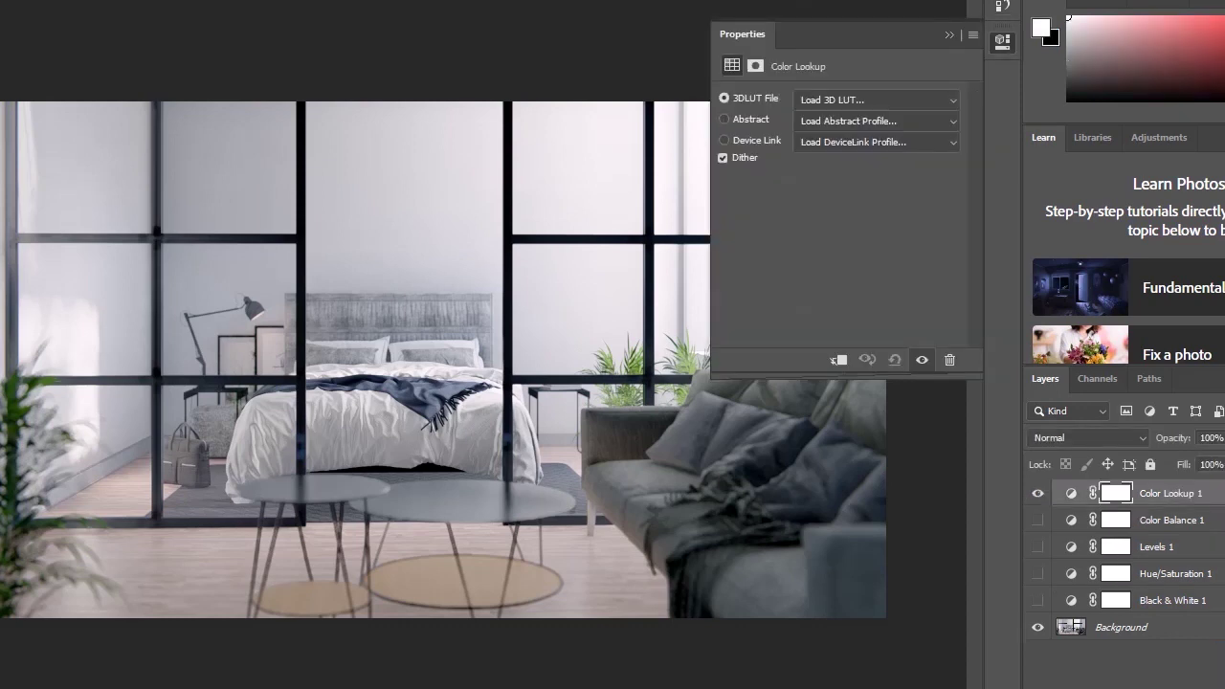
- Cycle through the 3DLUT files and settle Color Lookup 1 on FoggyNight.3DL
click(856, 98)
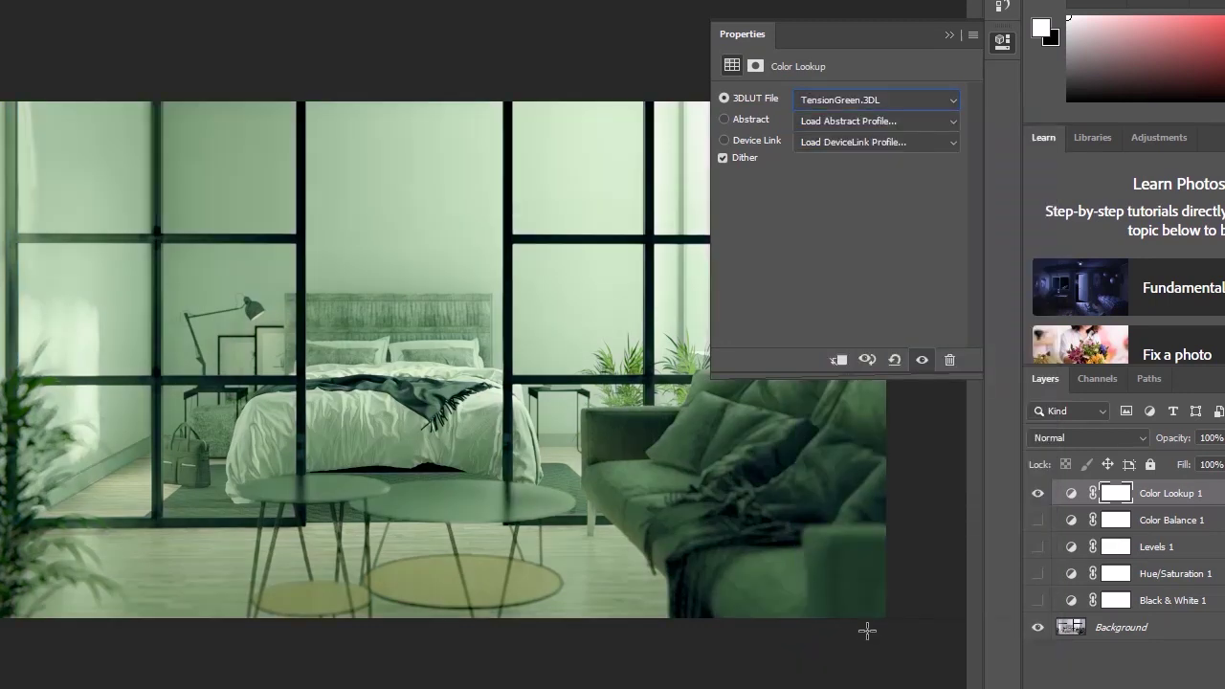
key(Up)
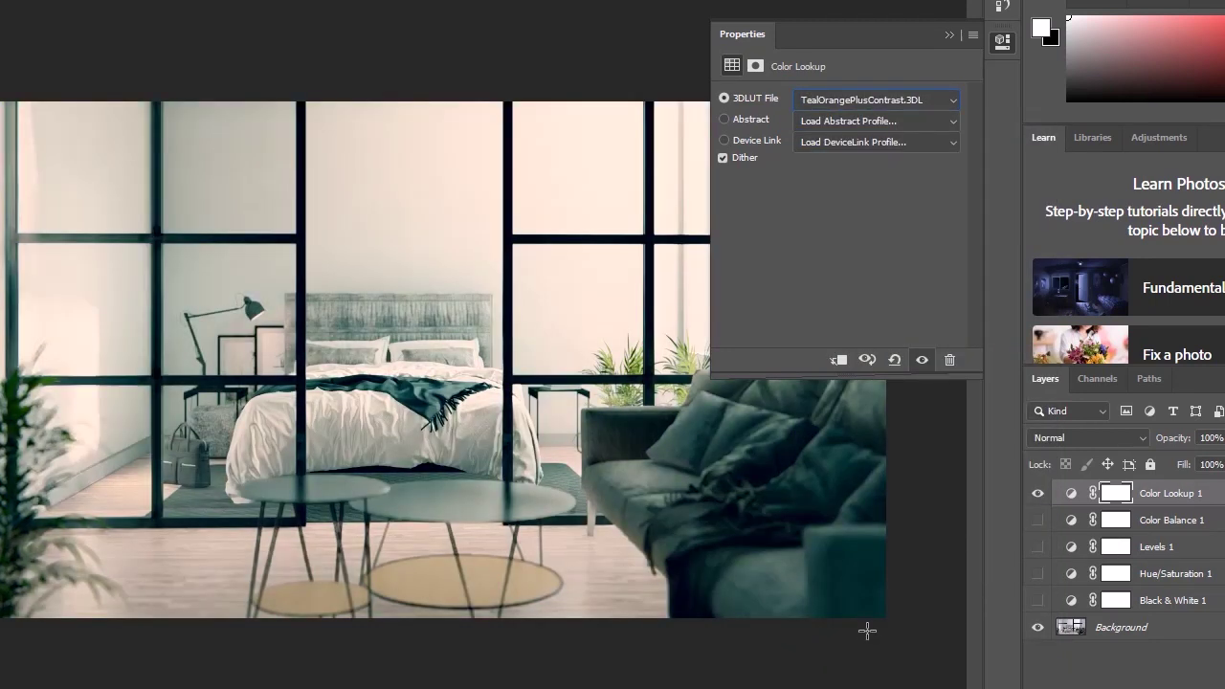
key(Down)
key(Up)
key(Up)
key(Up)
key(Up)
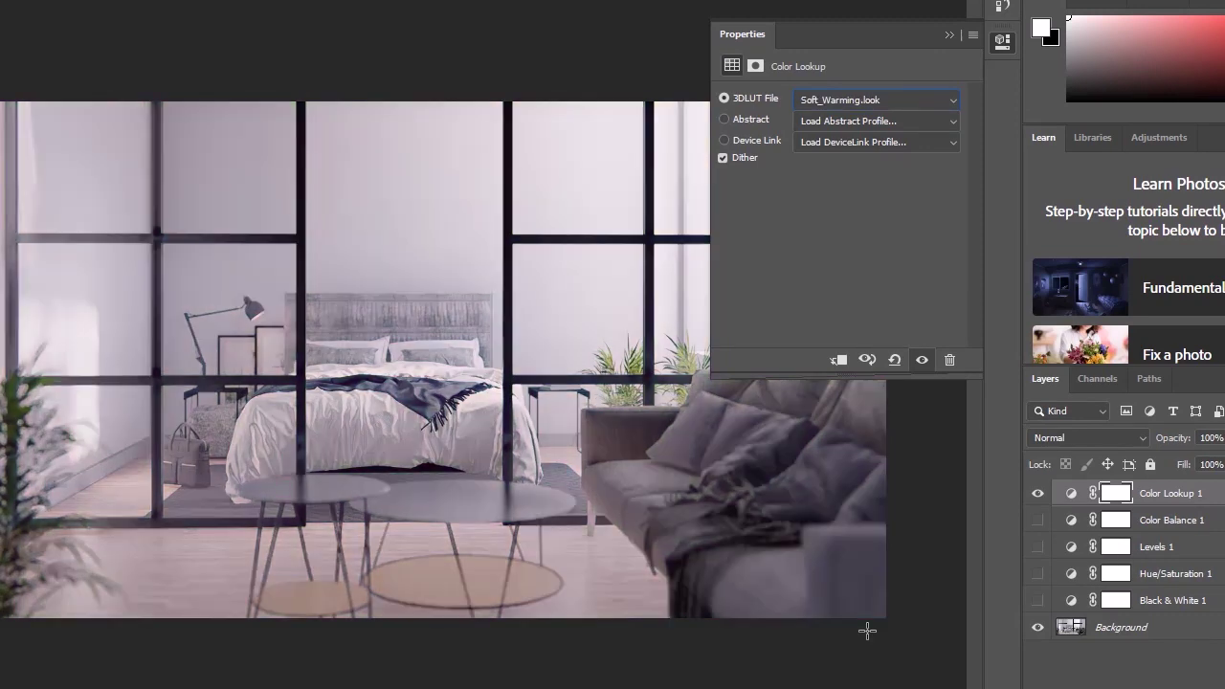
key(Up)
key(Up)
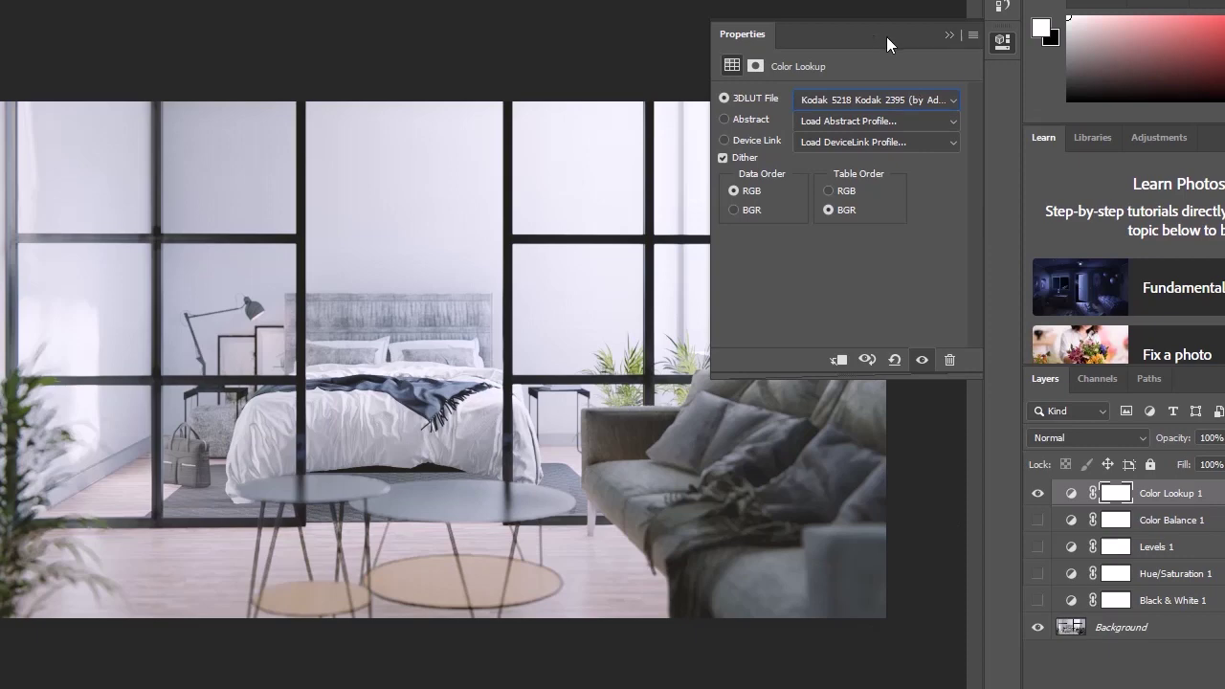
key(Up)
key(Up)
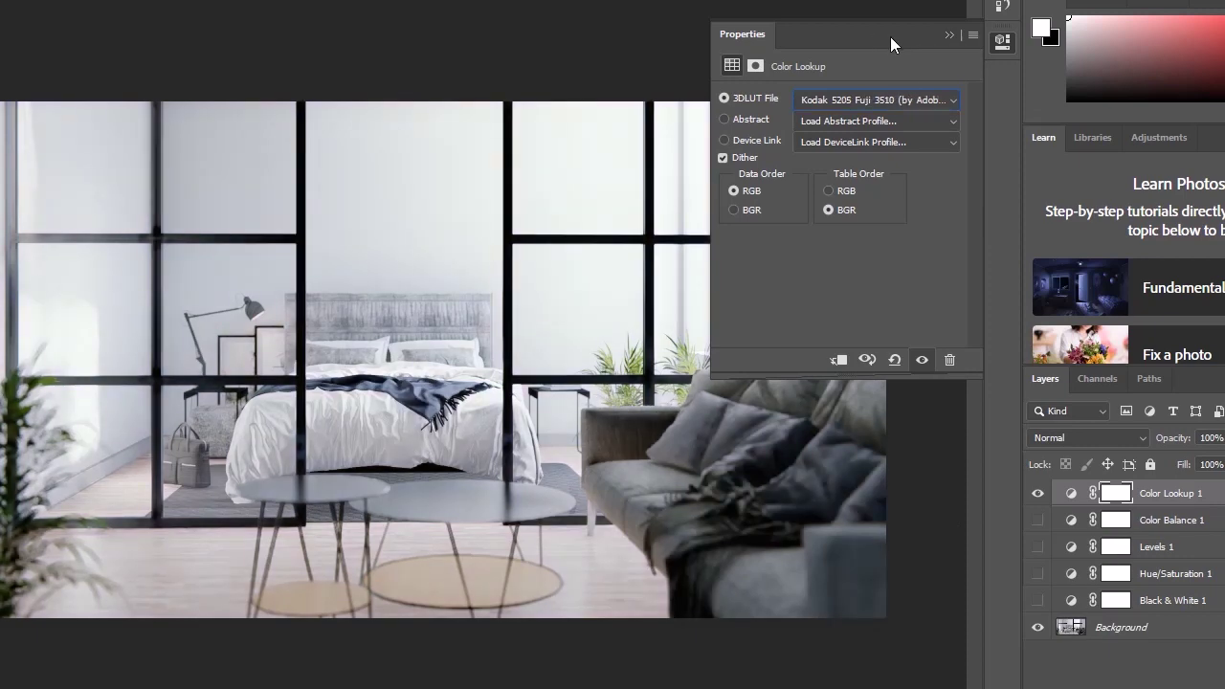
key(Up)
key(Up)
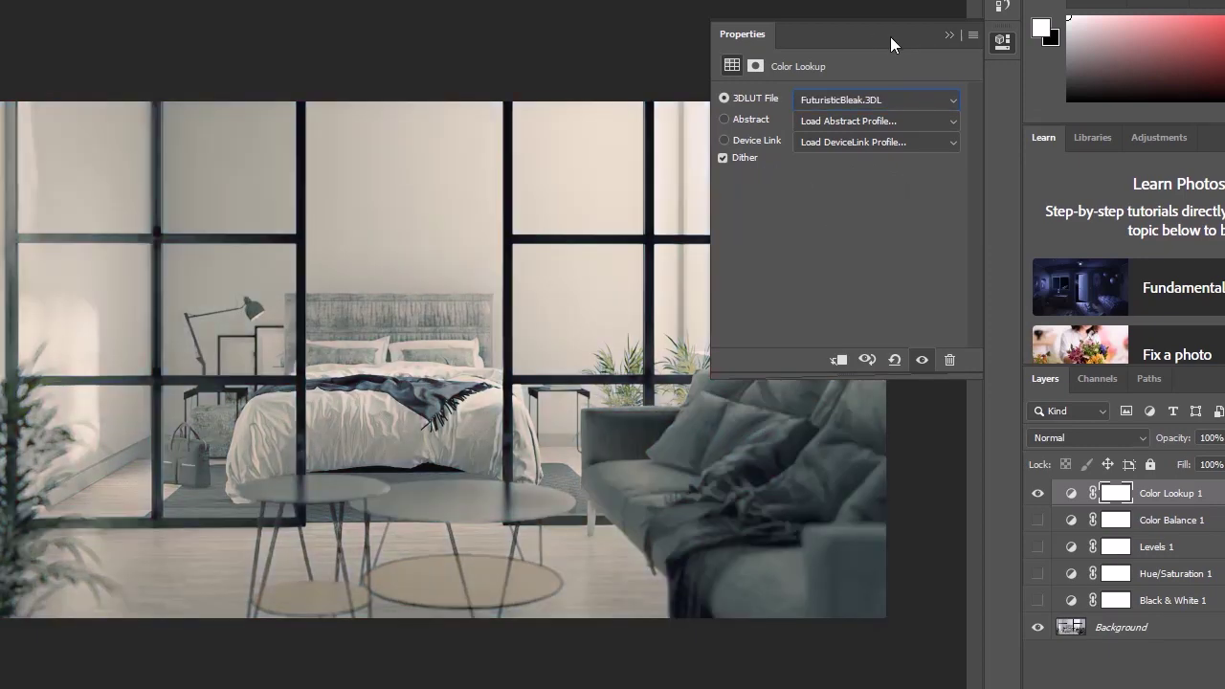
key(Up)
key(Up)
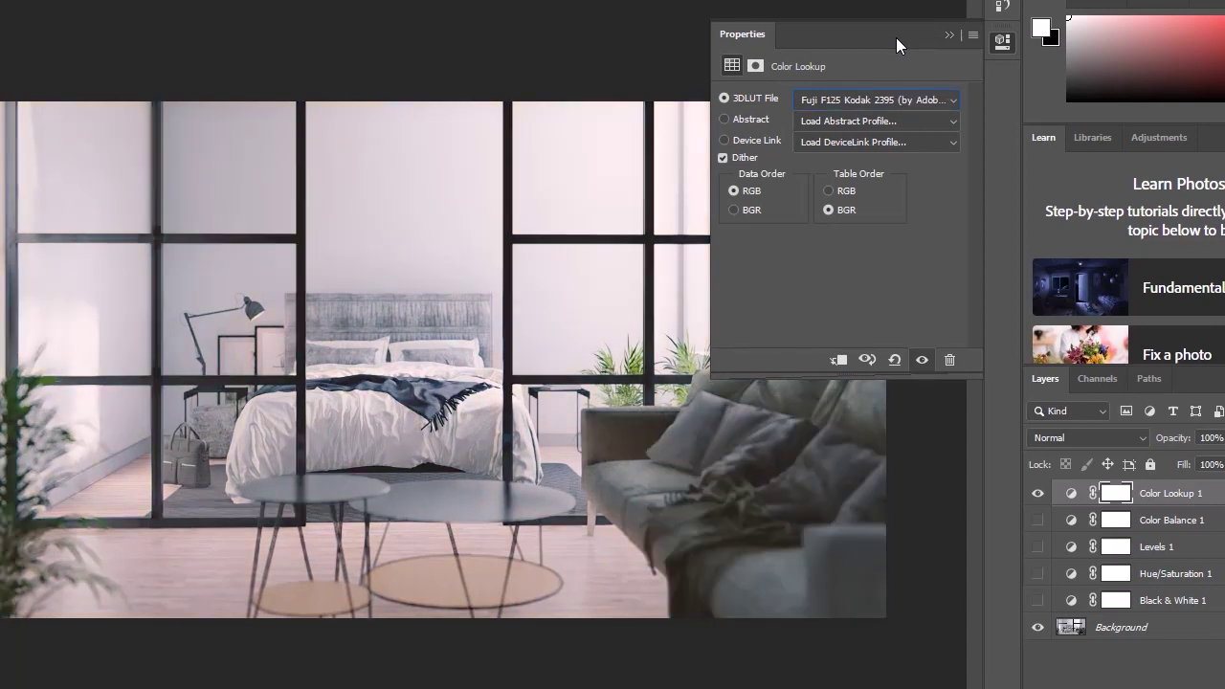
key(Up)
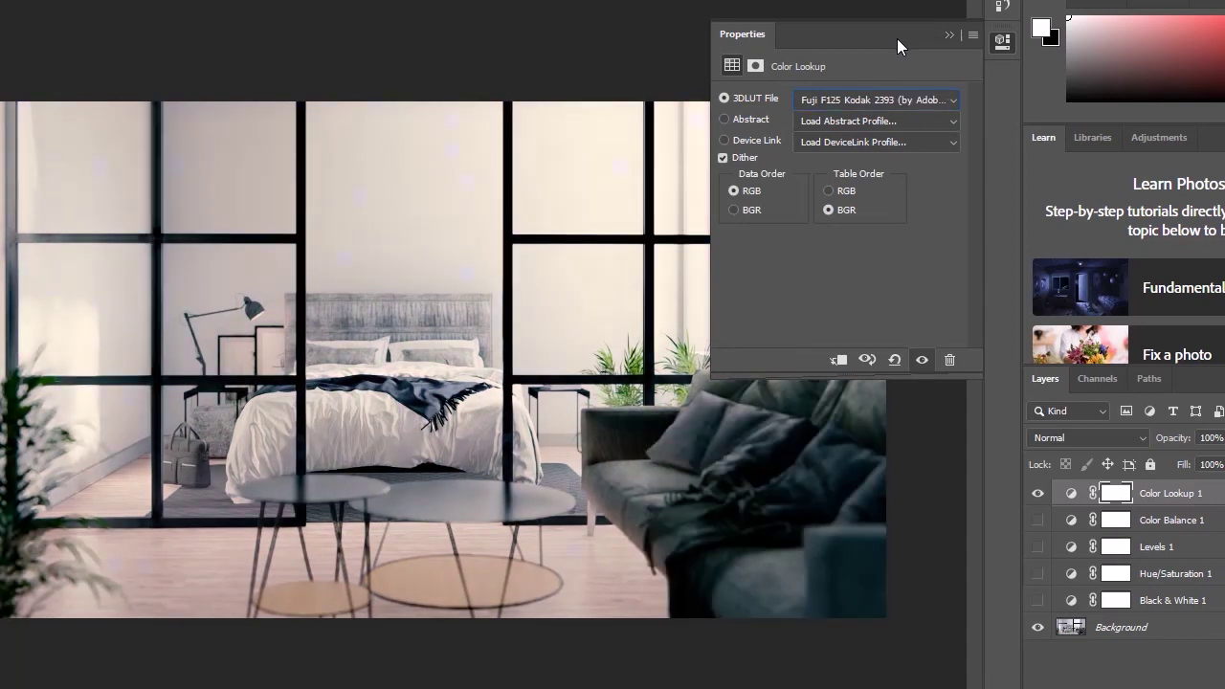
key(Up)
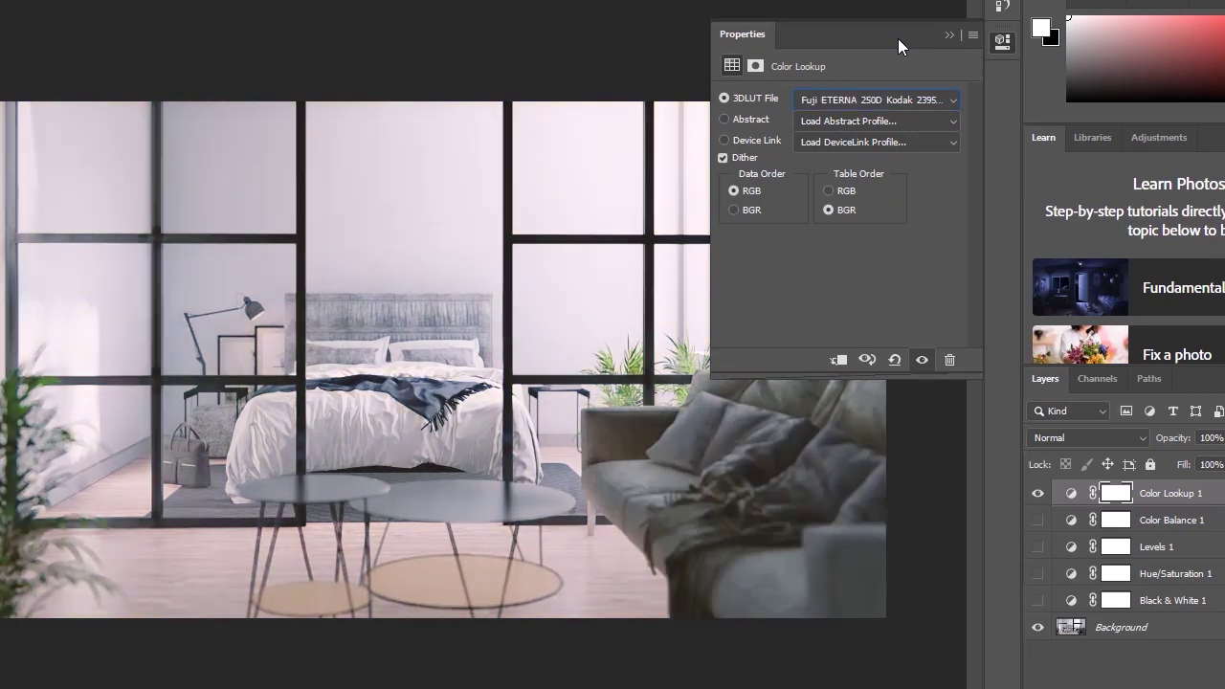
key(Up)
key(Up)
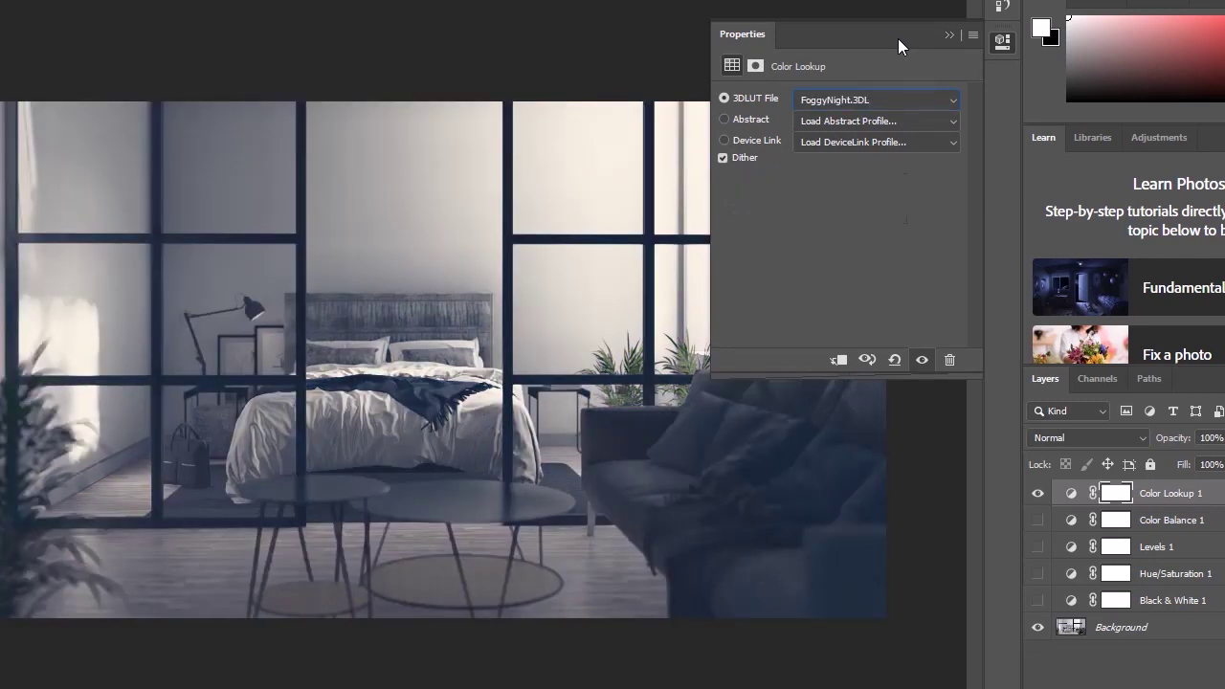
key(Up)
key(Down)
key(Up)
key(Down)
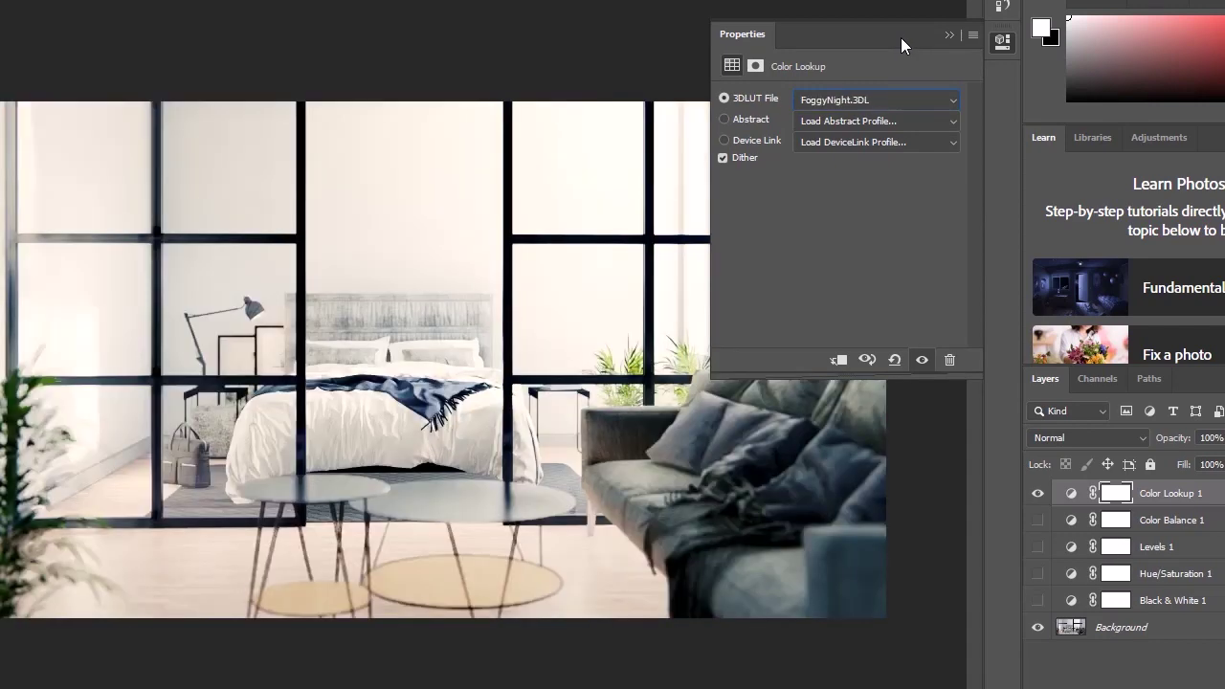
click(944, 36)
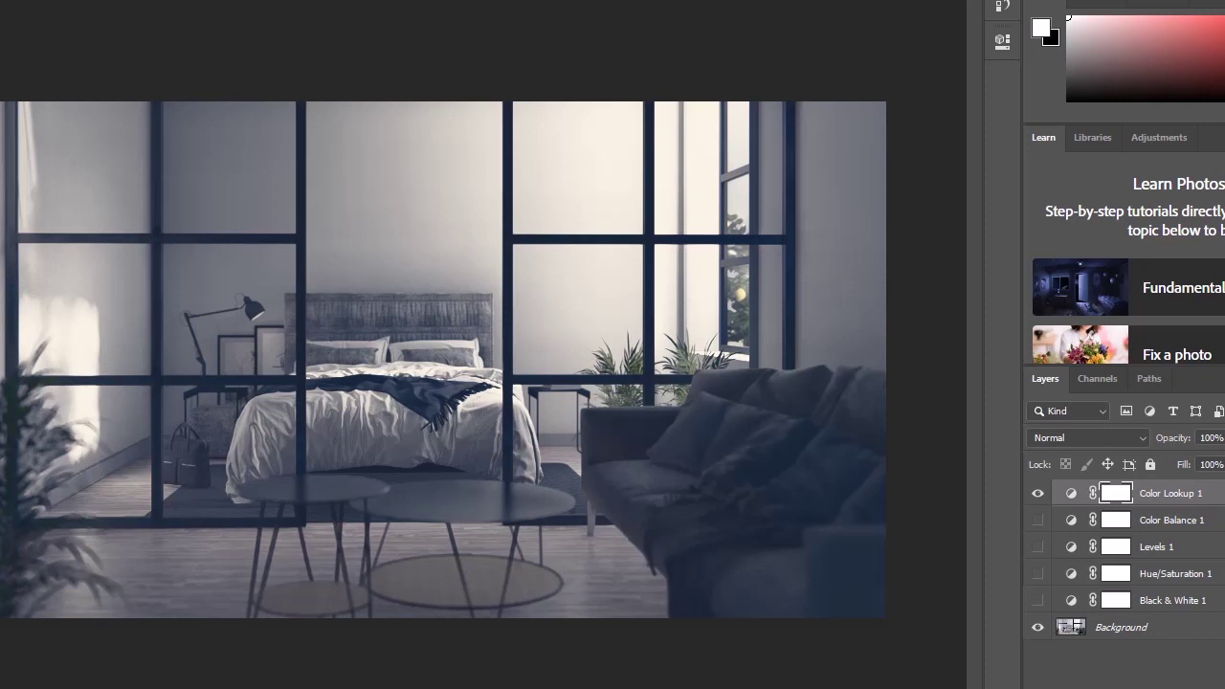
- Lower Color Lookup 1's opacity to 27%, toggling it to compare
click(1222, 437)
drag(1222, 463, 1187, 460)
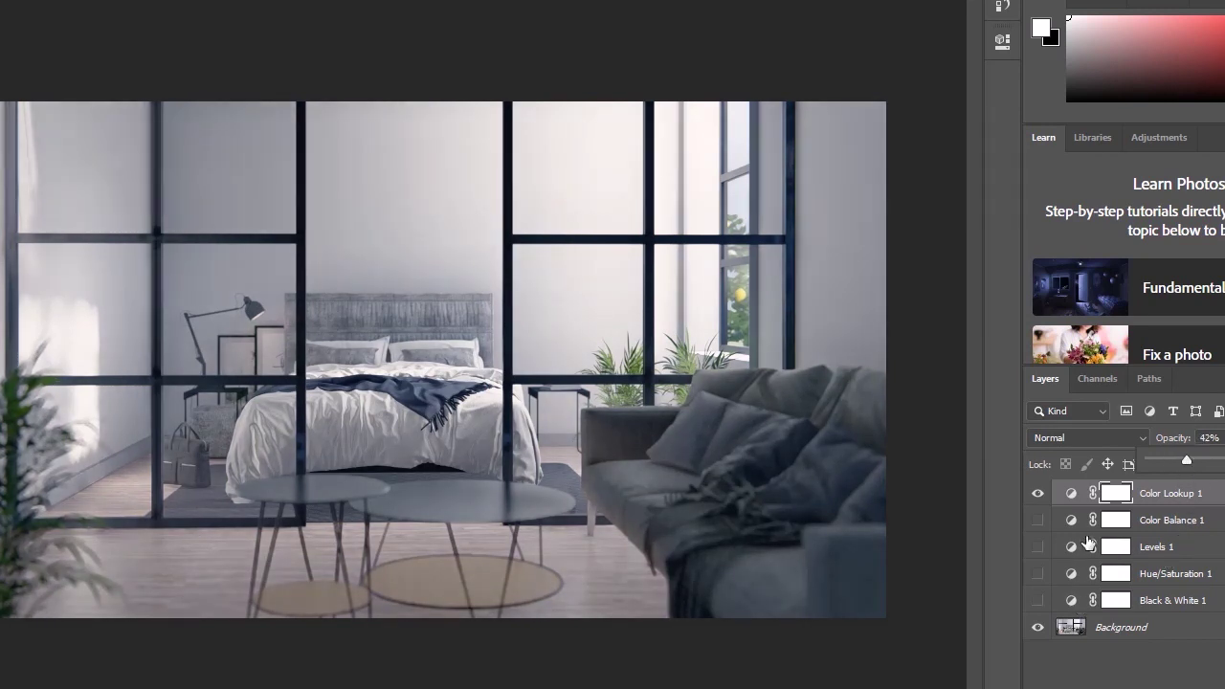
click(1038, 496)
click(1039, 495)
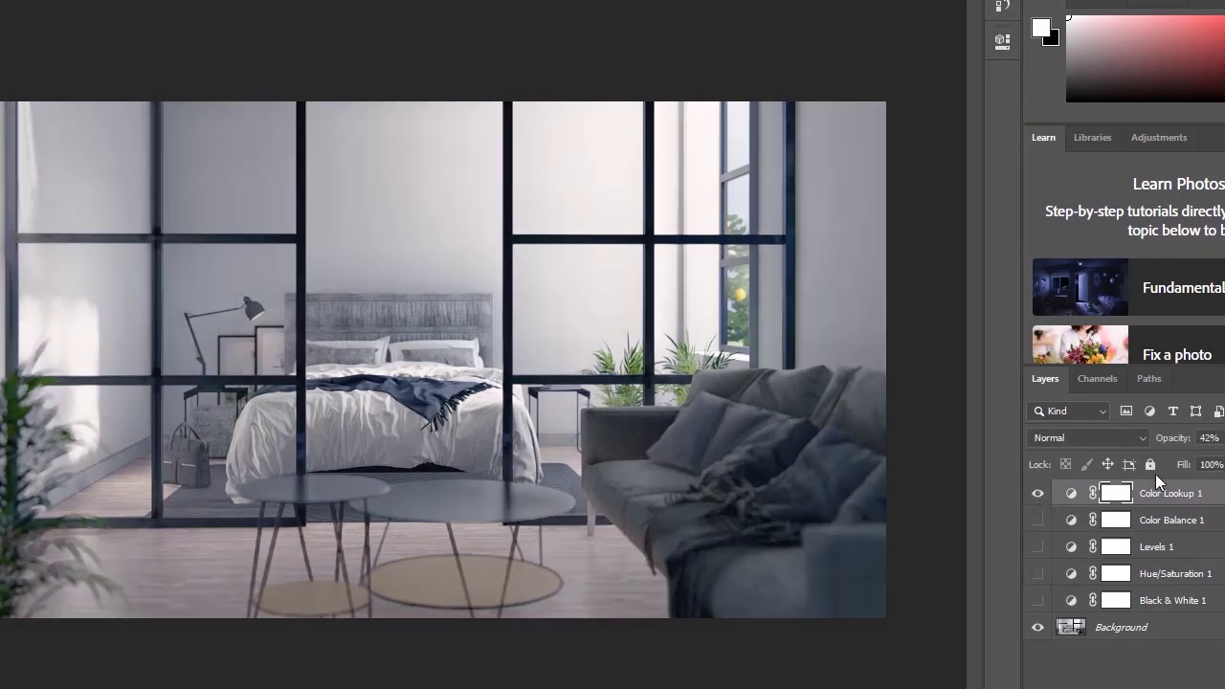
key(0)
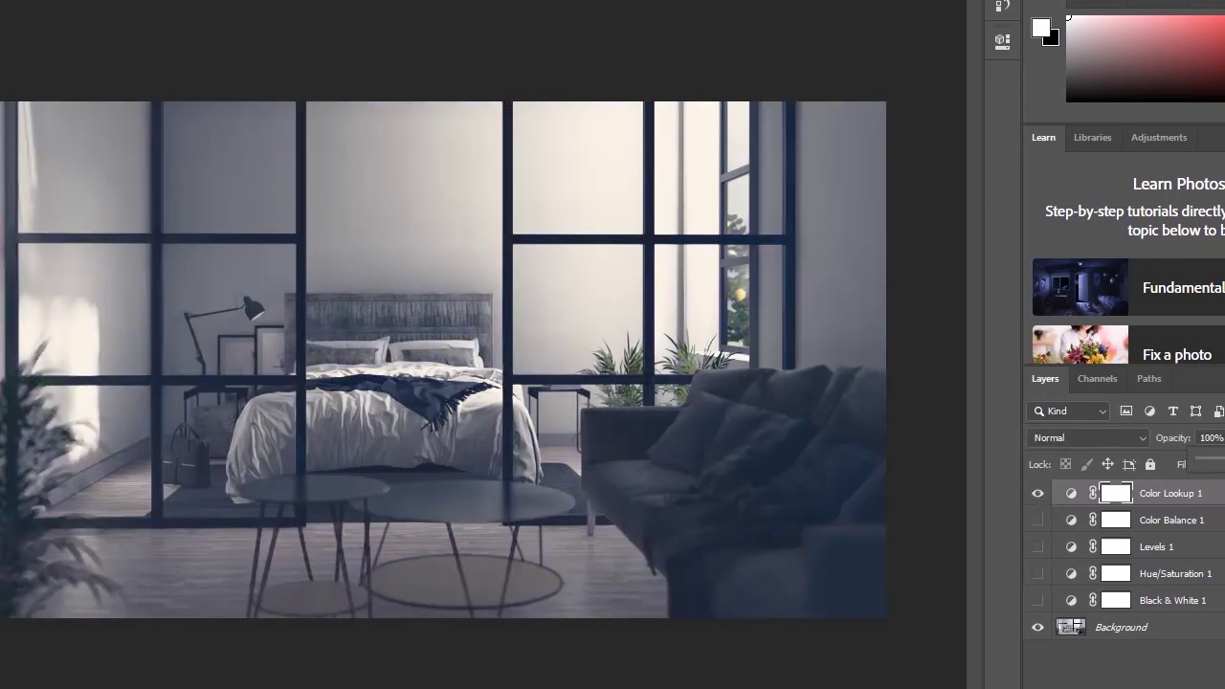
key(5)
key(1)
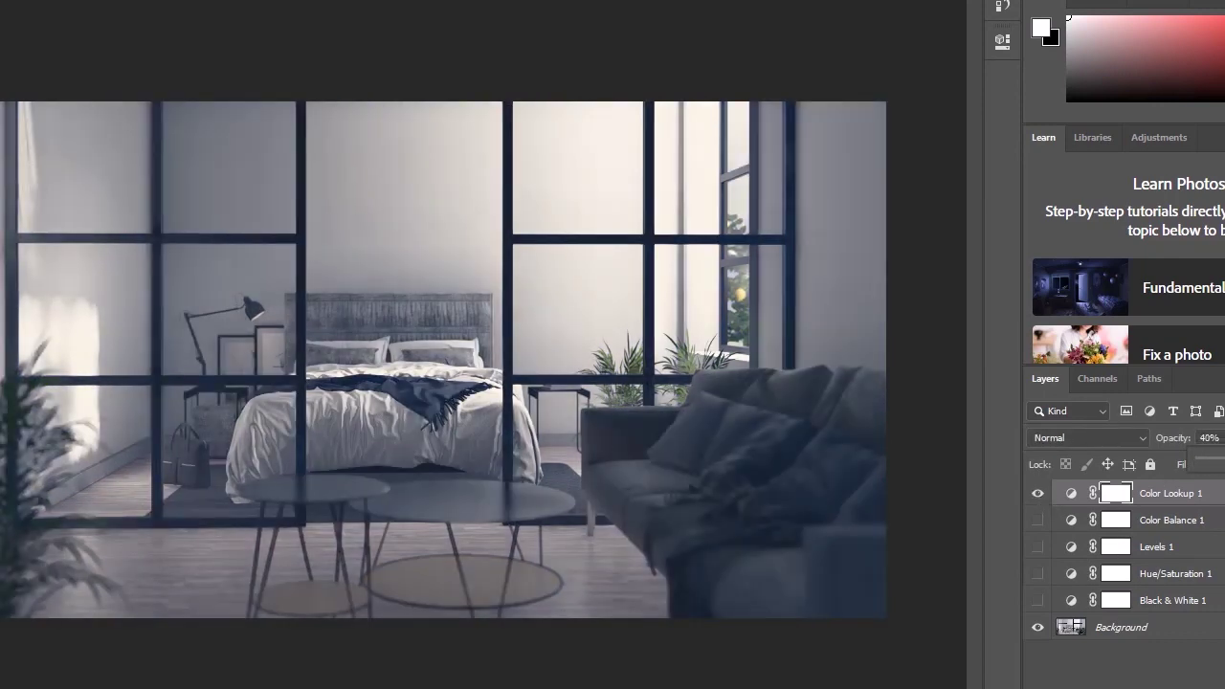
drag(1224, 458, 1223, 464)
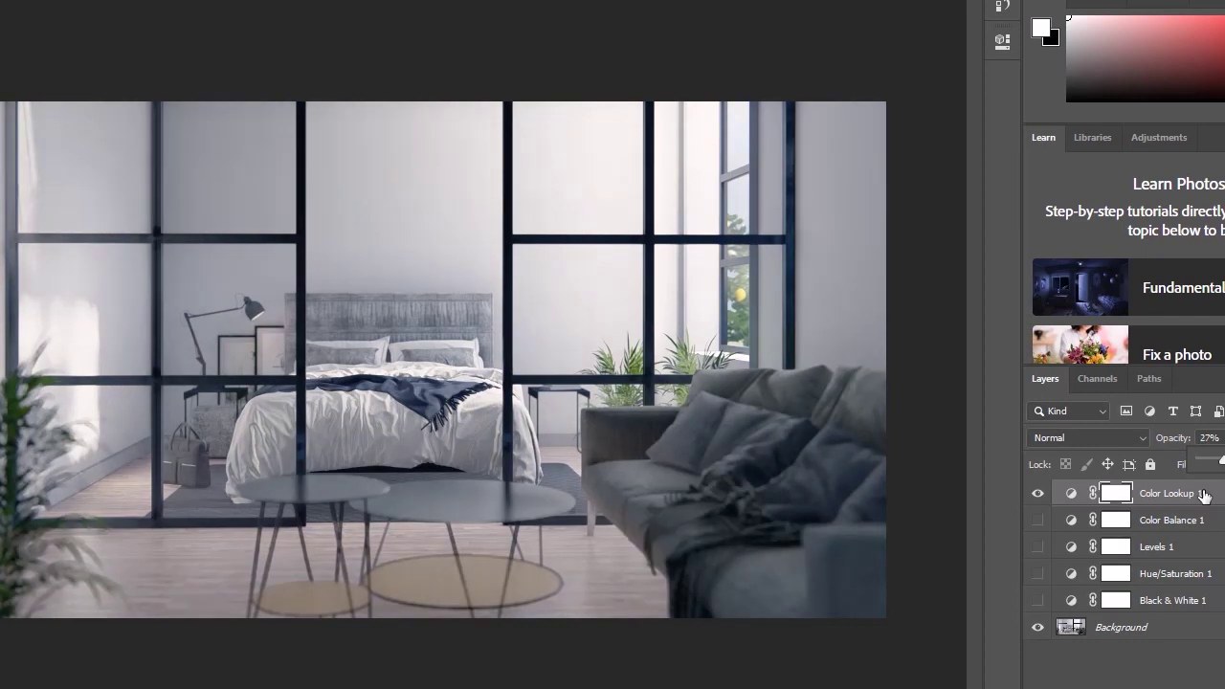
- Turn Color Balance 1 and Levels 1 back on at 29% and 38% opacity
click(1039, 520)
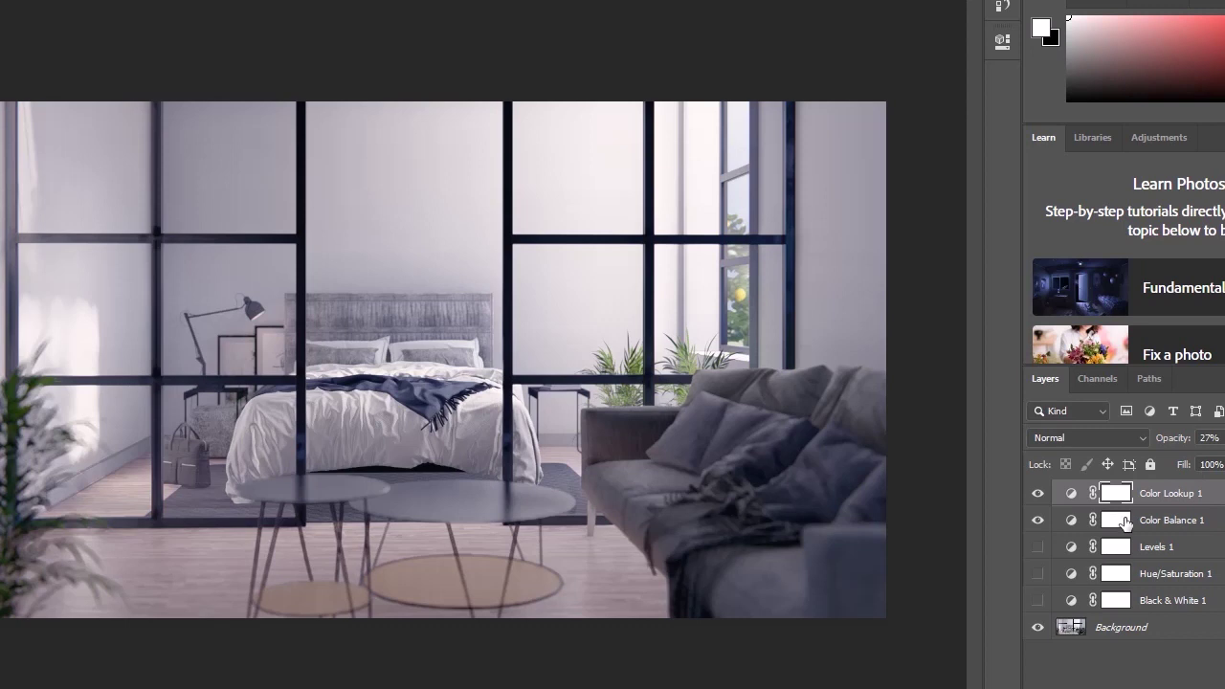
click(1171, 520)
drag(1220, 438, 1175, 462)
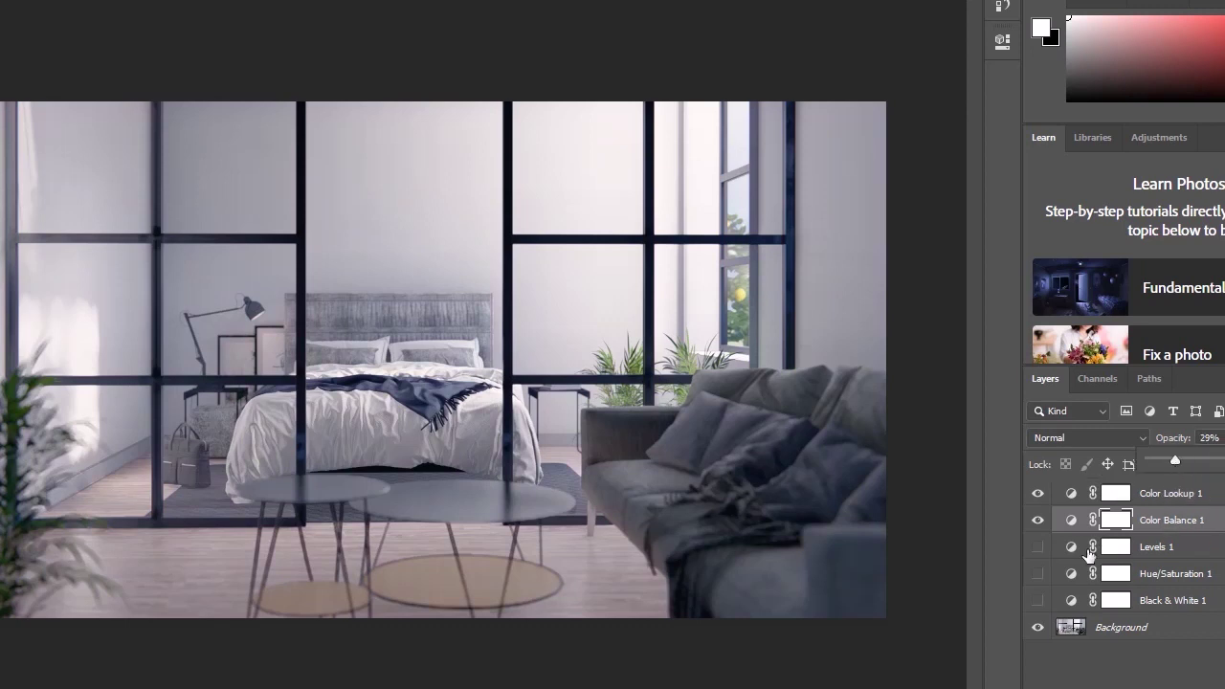
click(1038, 546)
click(1154, 546)
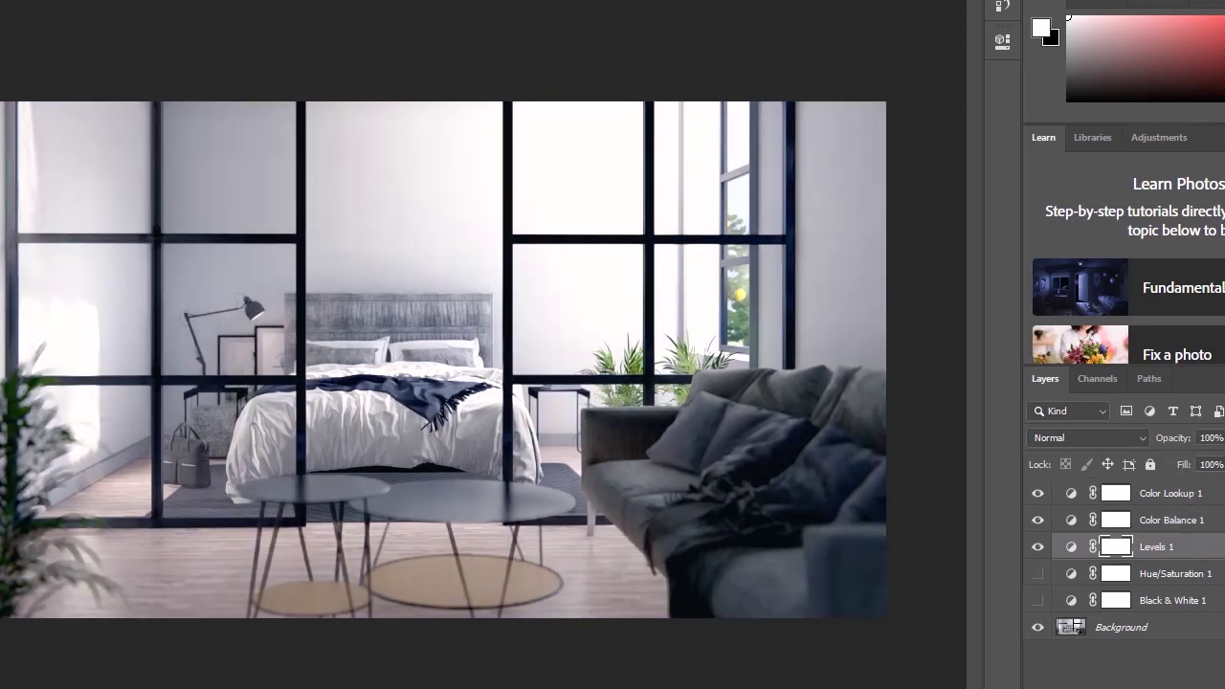
click(1220, 438)
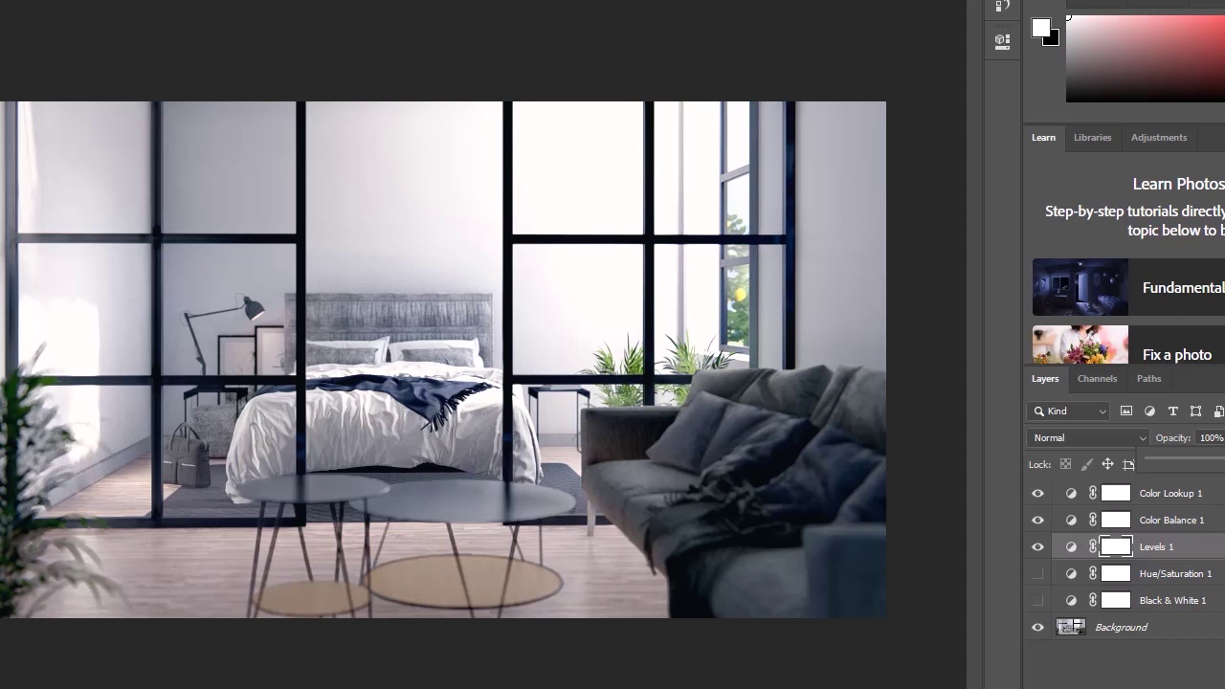
drag(1223, 461, 1183, 464)
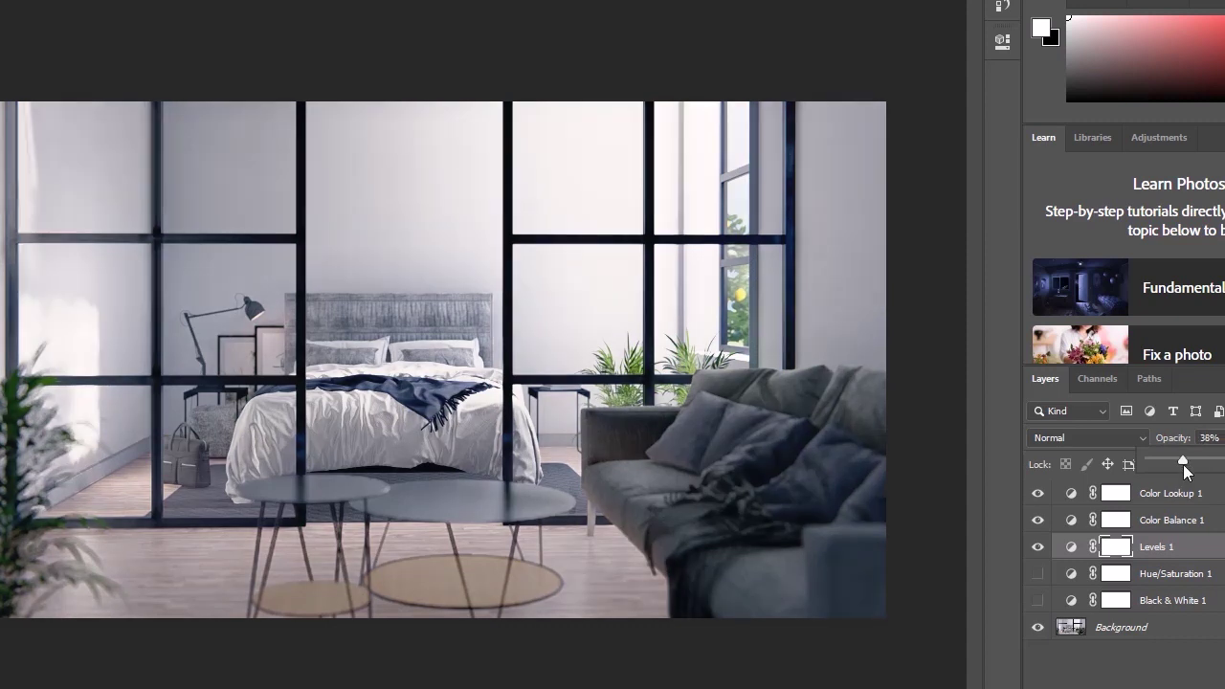
- Turn on Hue/Saturation 1 and Black & White 1, dropping Black & White 1 to 9% opacity
click(1039, 574)
click(1136, 575)
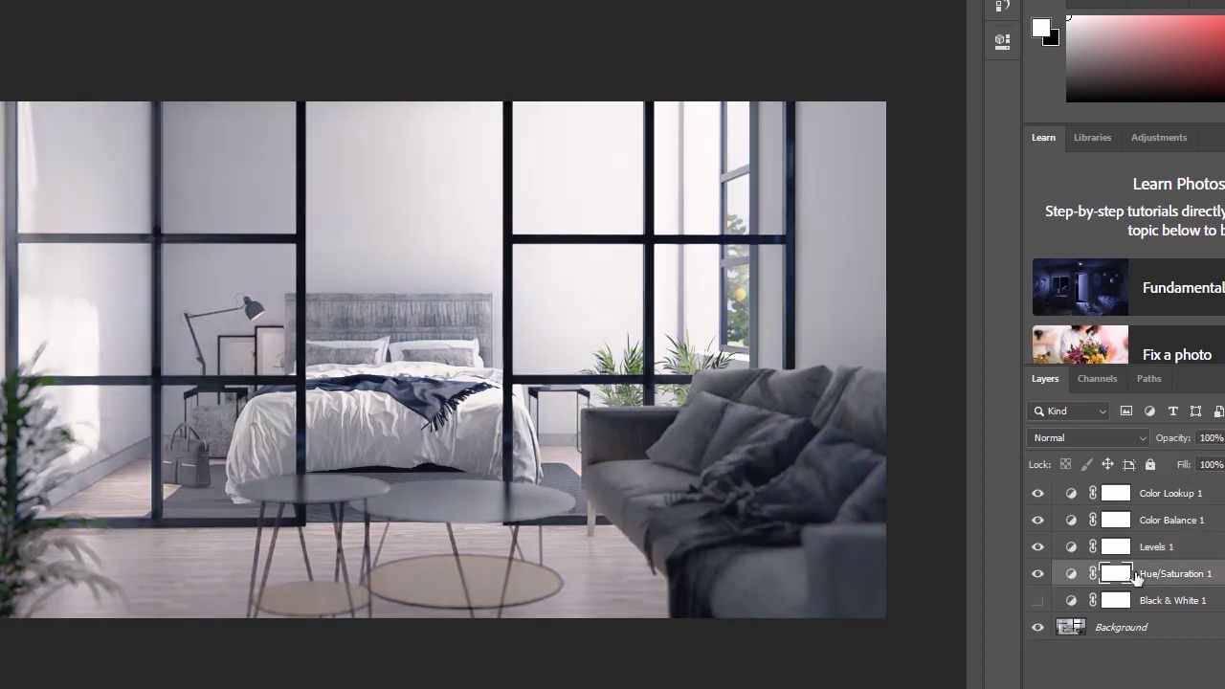
click(1039, 600)
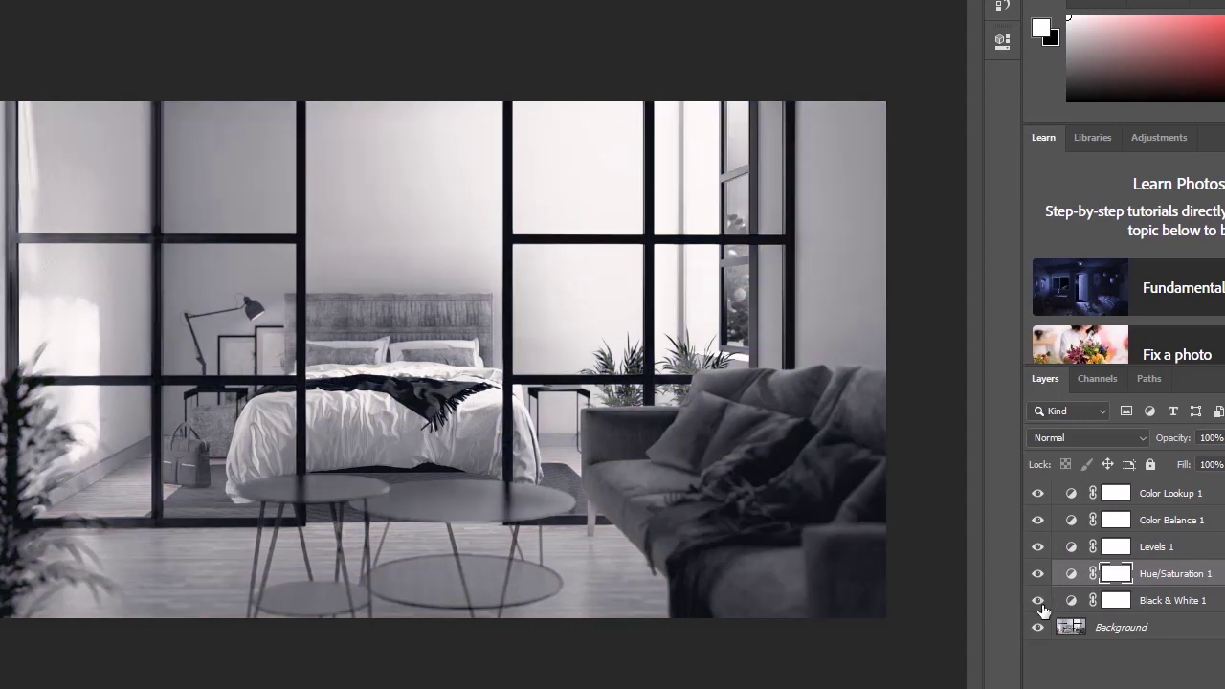
click(1190, 603)
click(1222, 438)
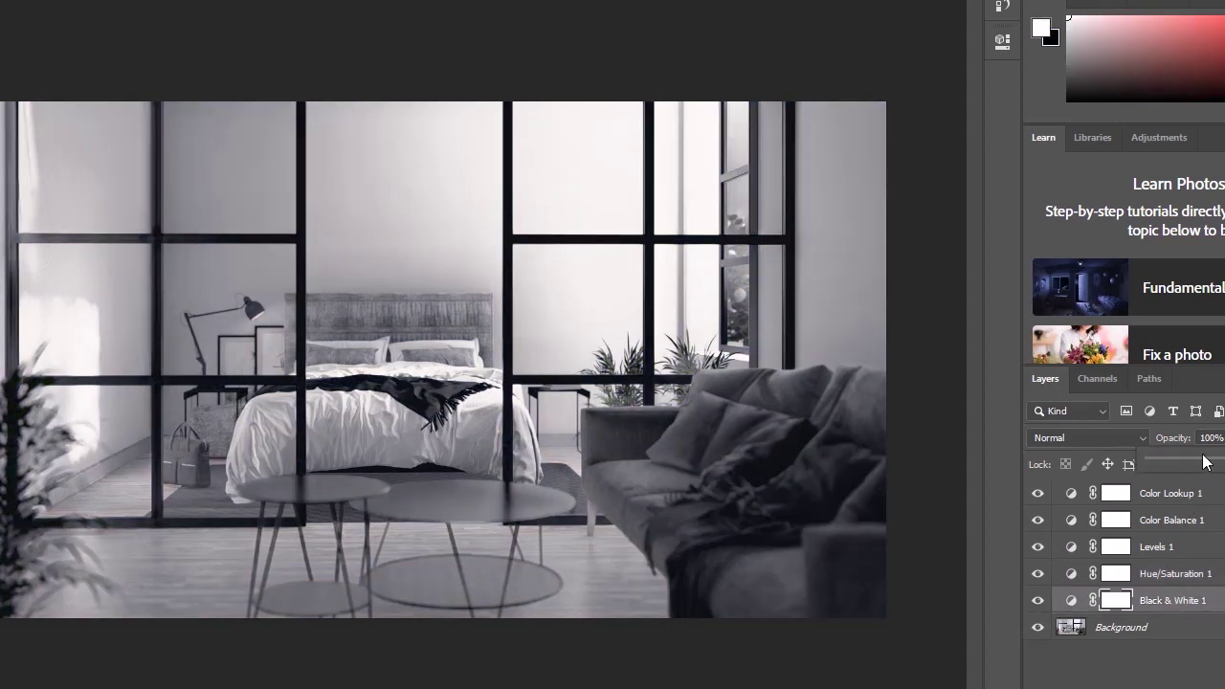
drag(1212, 463, 1213, 463)
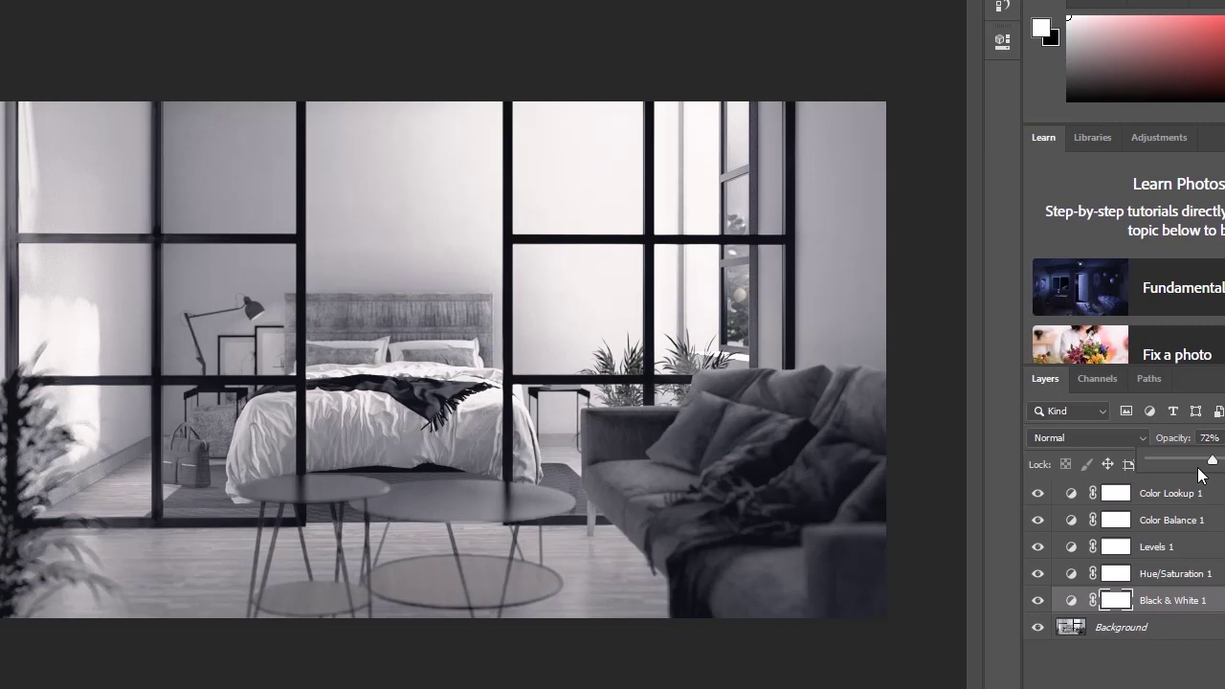
drag(1184, 467, 1175, 473)
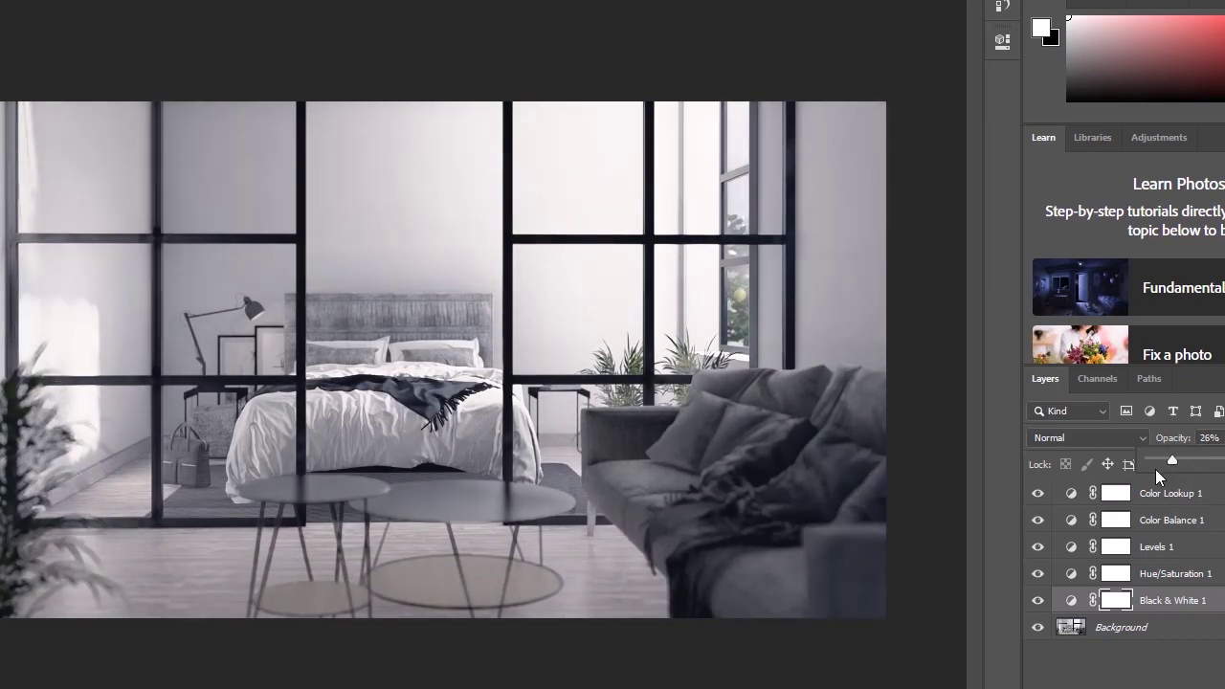
click(1157, 463)
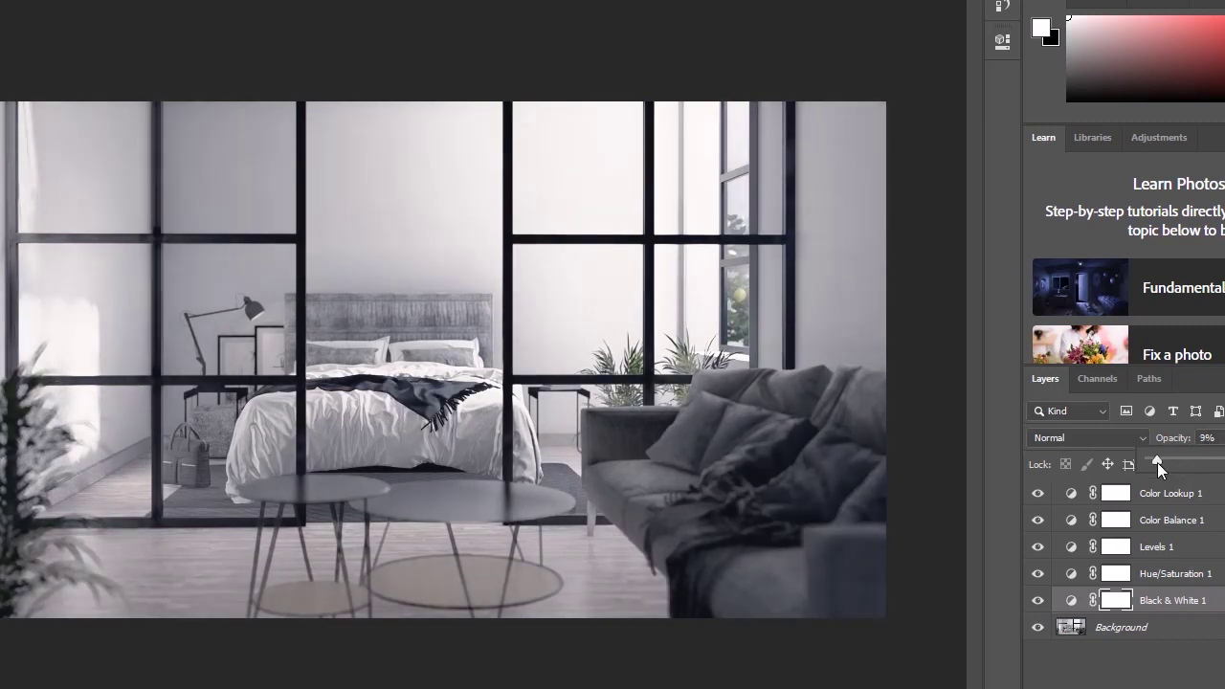
- Toggle Color Lookup 1 on and off to compare the final grade
click(1038, 493)
click(1038, 493)
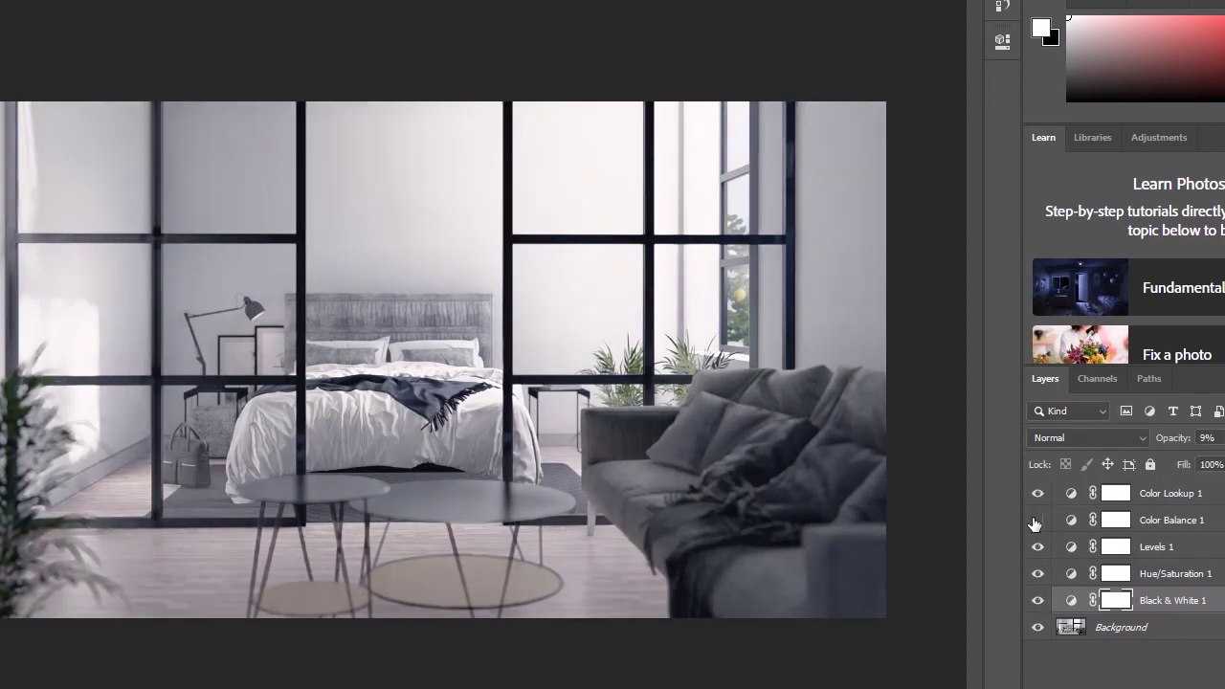
click(1037, 493)
click(1037, 493)
click(1070, 494)
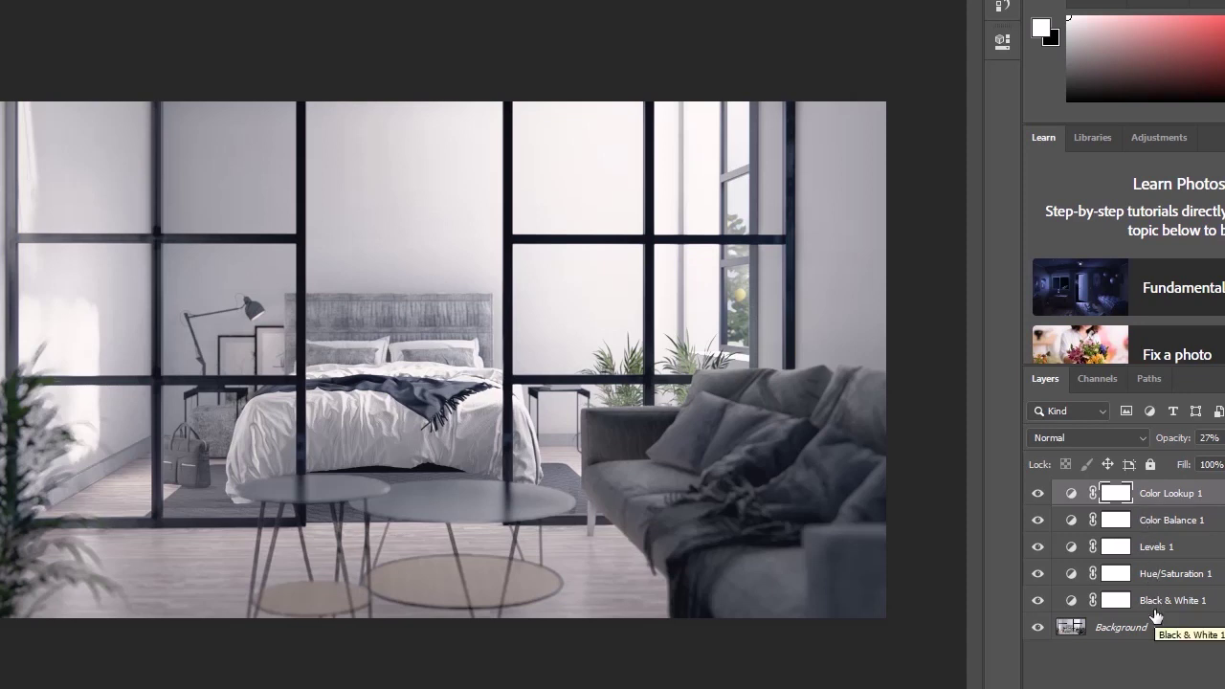
mouse_move(1037, 600)
mouse_down()
mouse_move(1043, 506)
mouse_move(1043, 603)
mouse_up()
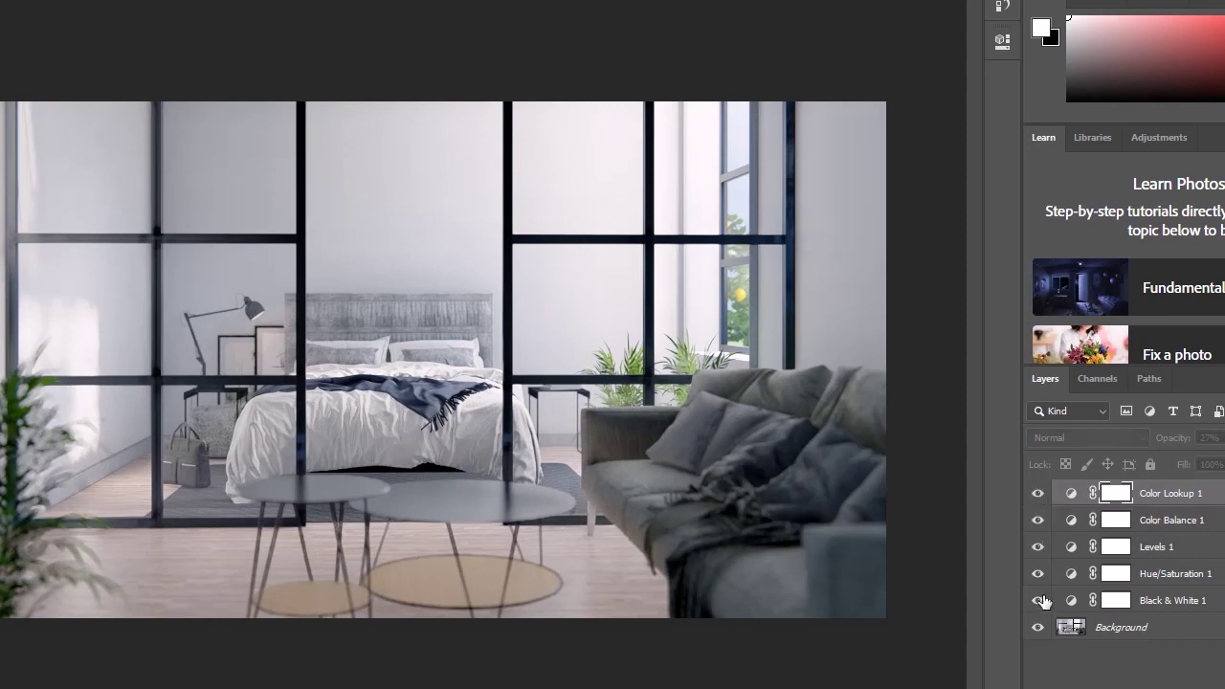
- Open the Hue/Saturation 1 adjustment and try different saturation and hue settings
click(1197, 577)
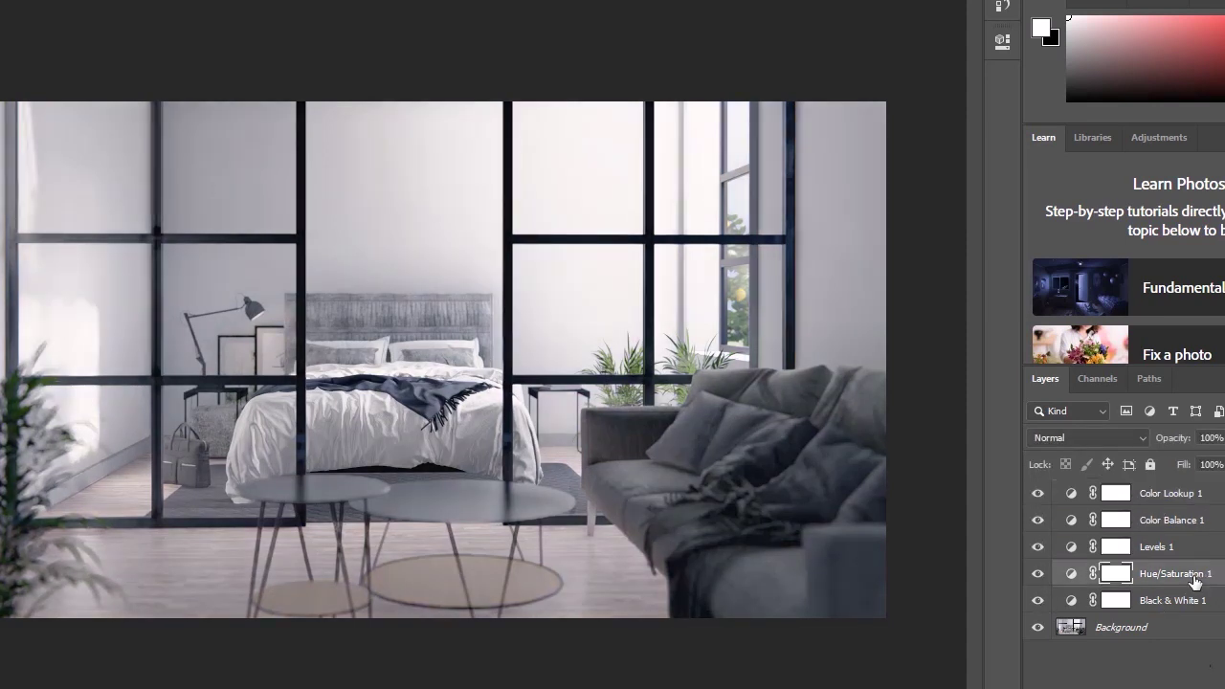
click(1071, 574)
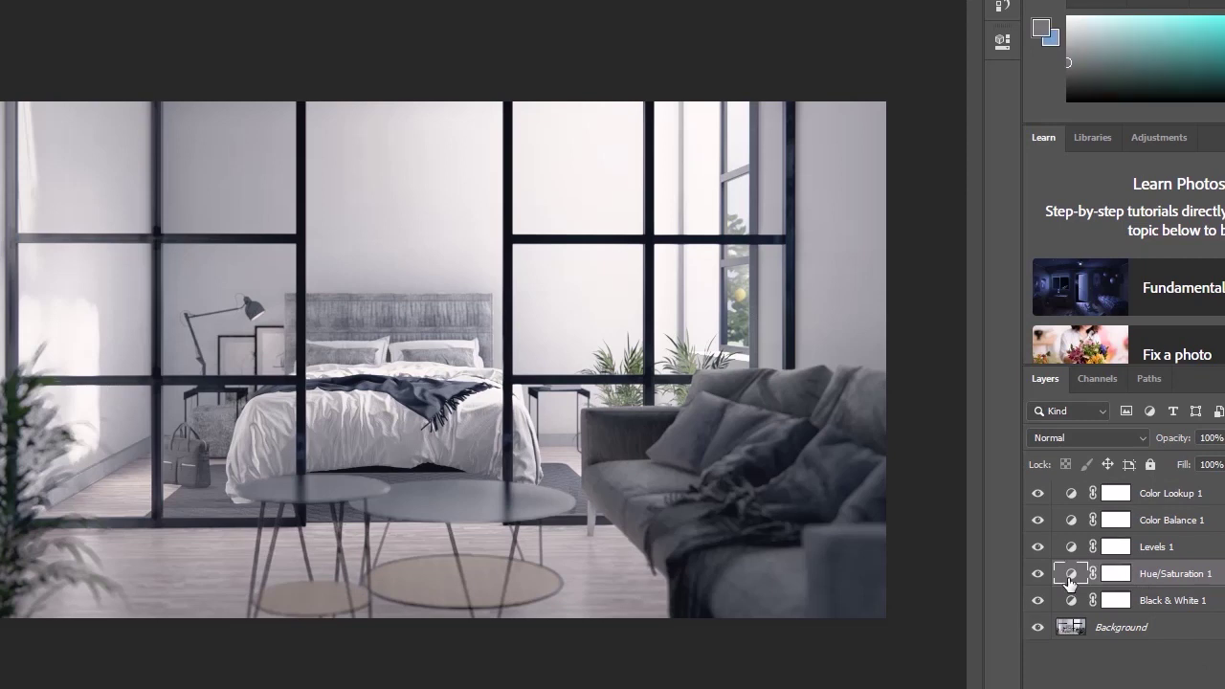
double_click(1069, 575)
drag(839, 207, 881, 206)
drag(839, 169, 865, 205)
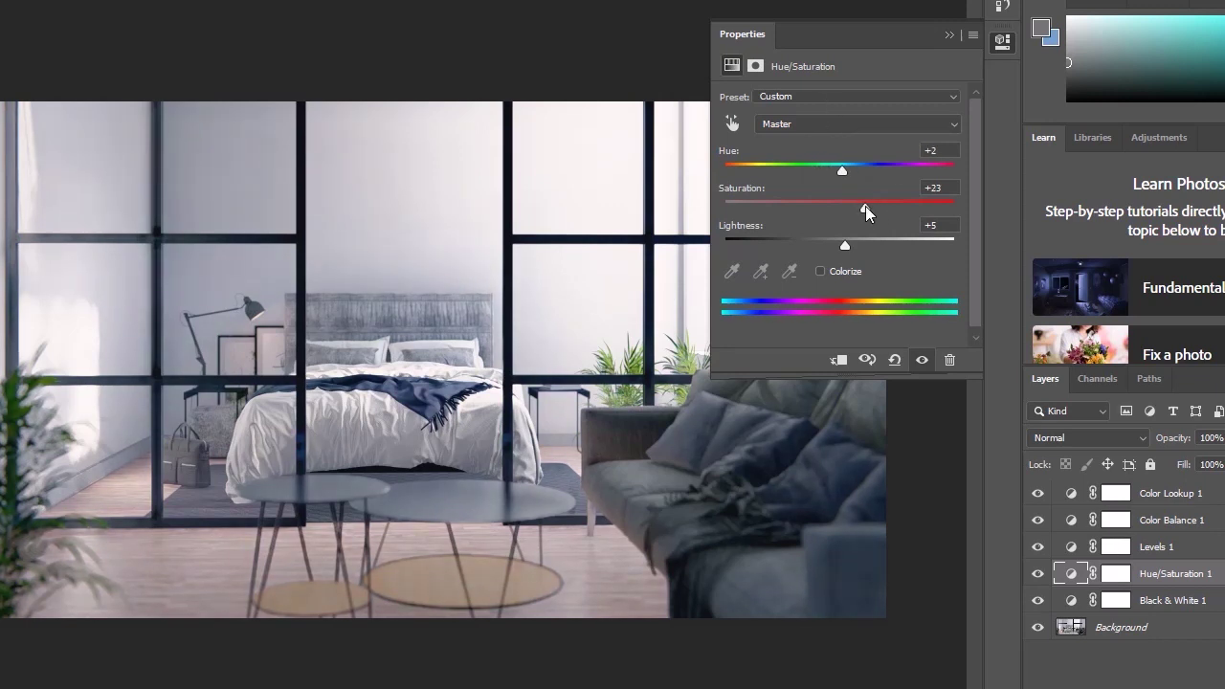
click(838, 97)
key(Escape)
- Preview the saturation presets (Increase Saturation, Old Style, Red Boost, Sepia), then settle on Saturation +30
click(837, 97)
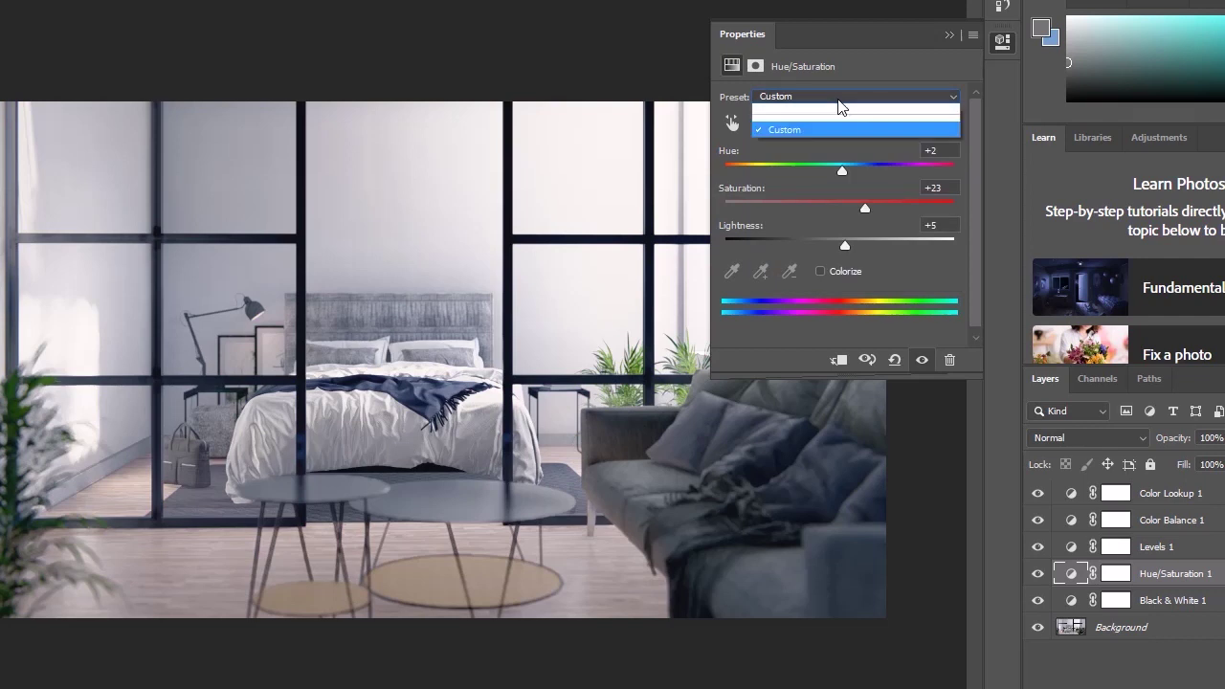
click(821, 153)
key(Up)
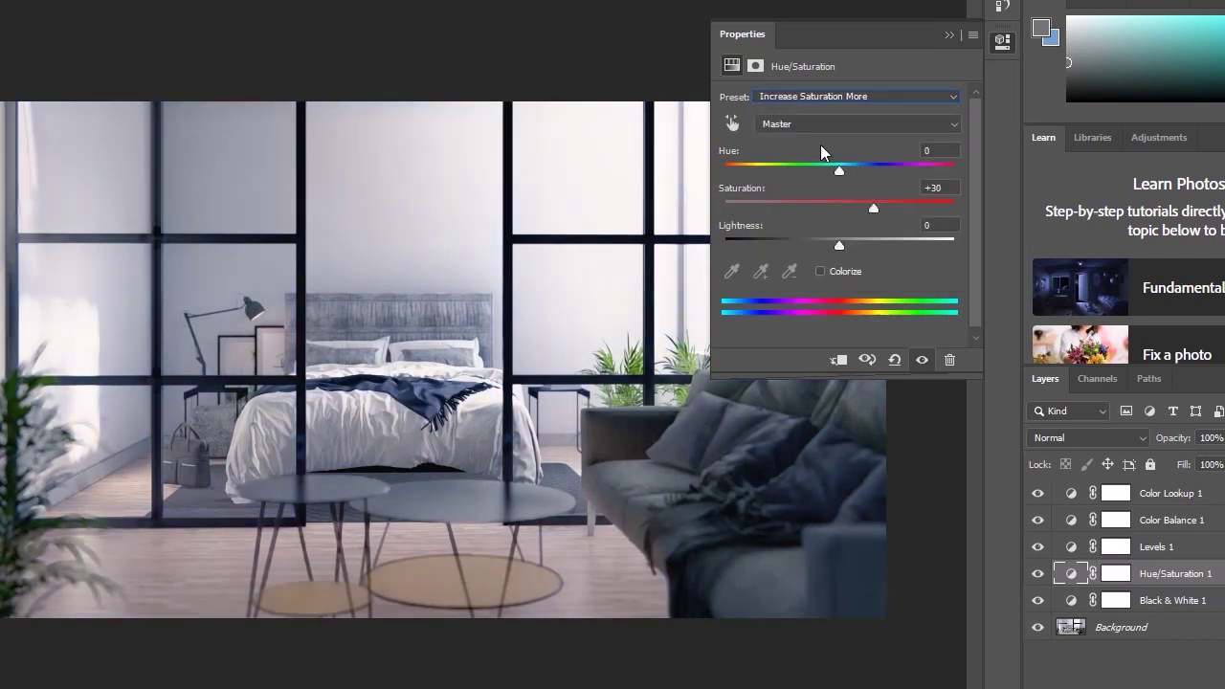
key(Down)
key(Down)
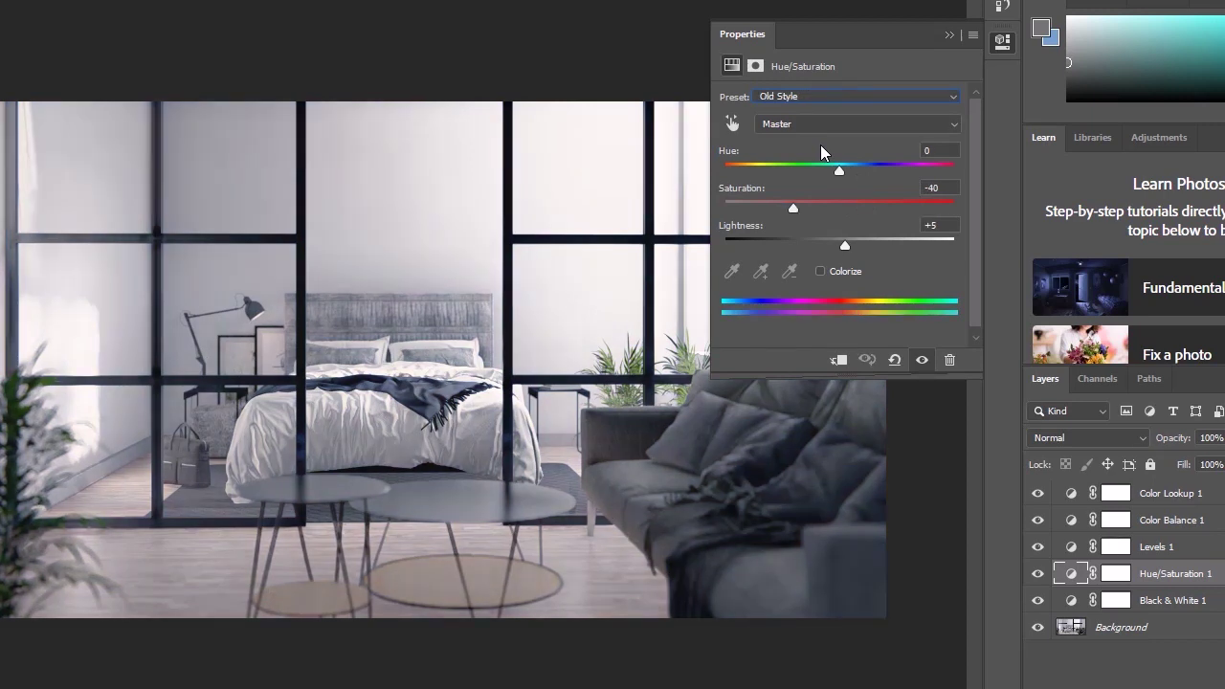
key(Down)
key(Down)
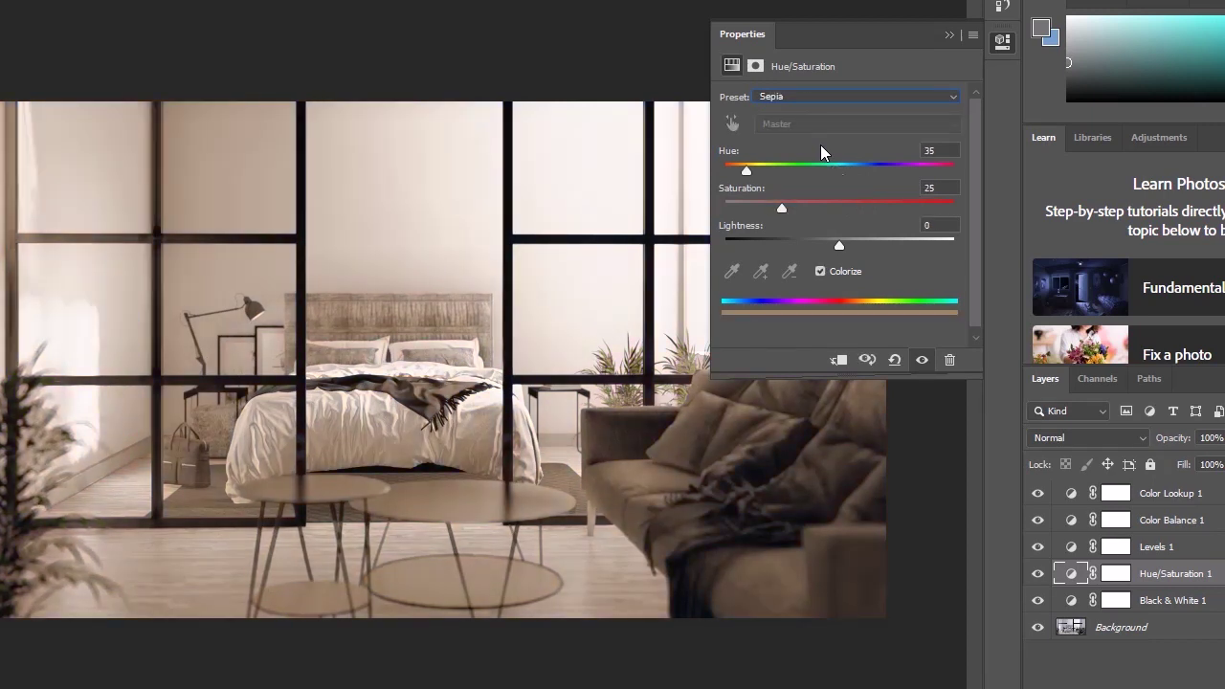
key(Down)
key(Down)
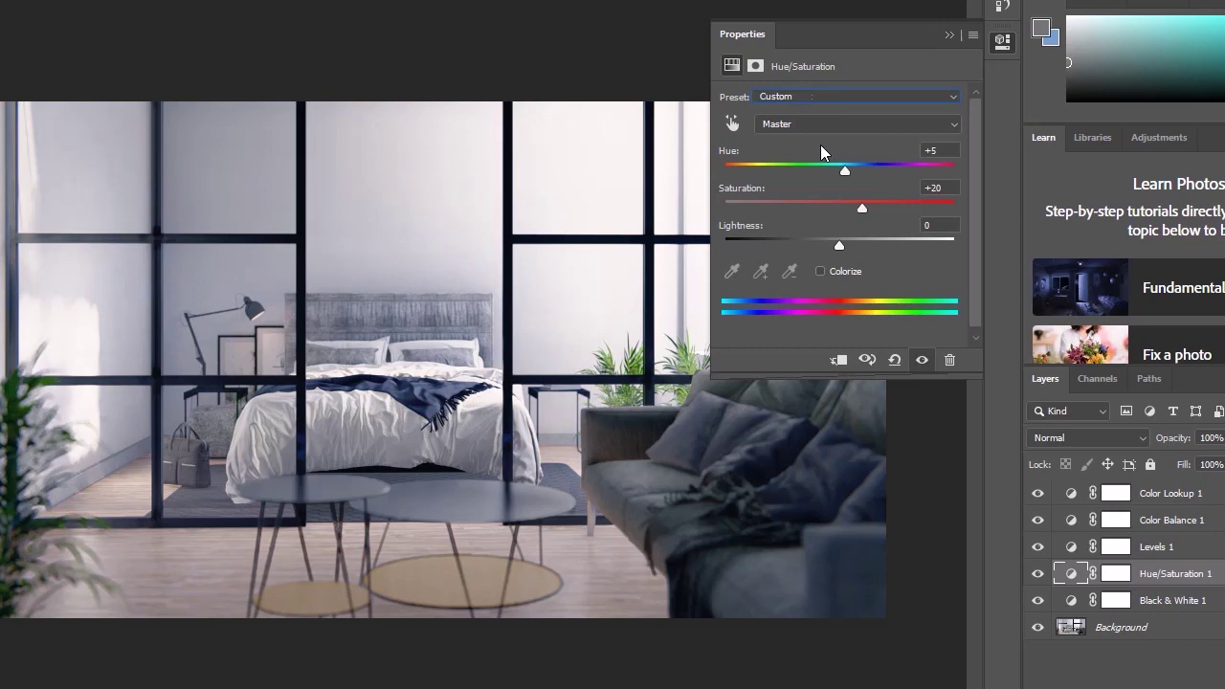
key(Up)
key(Up)
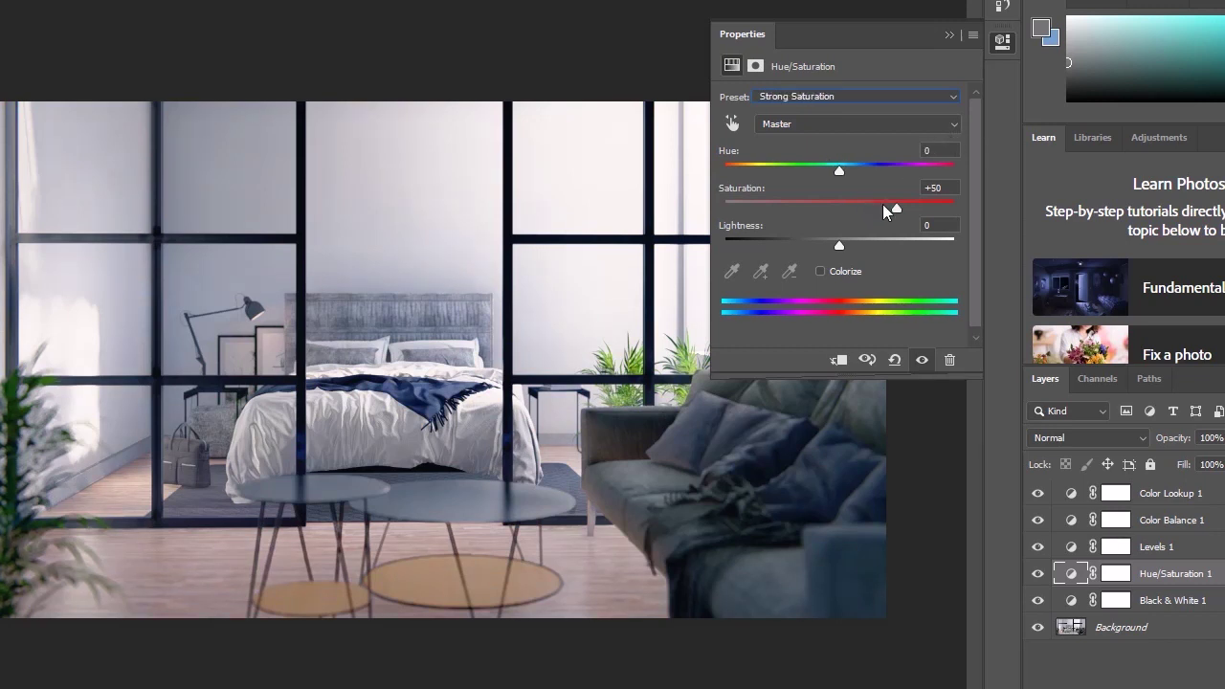
drag(895, 209, 873, 211)
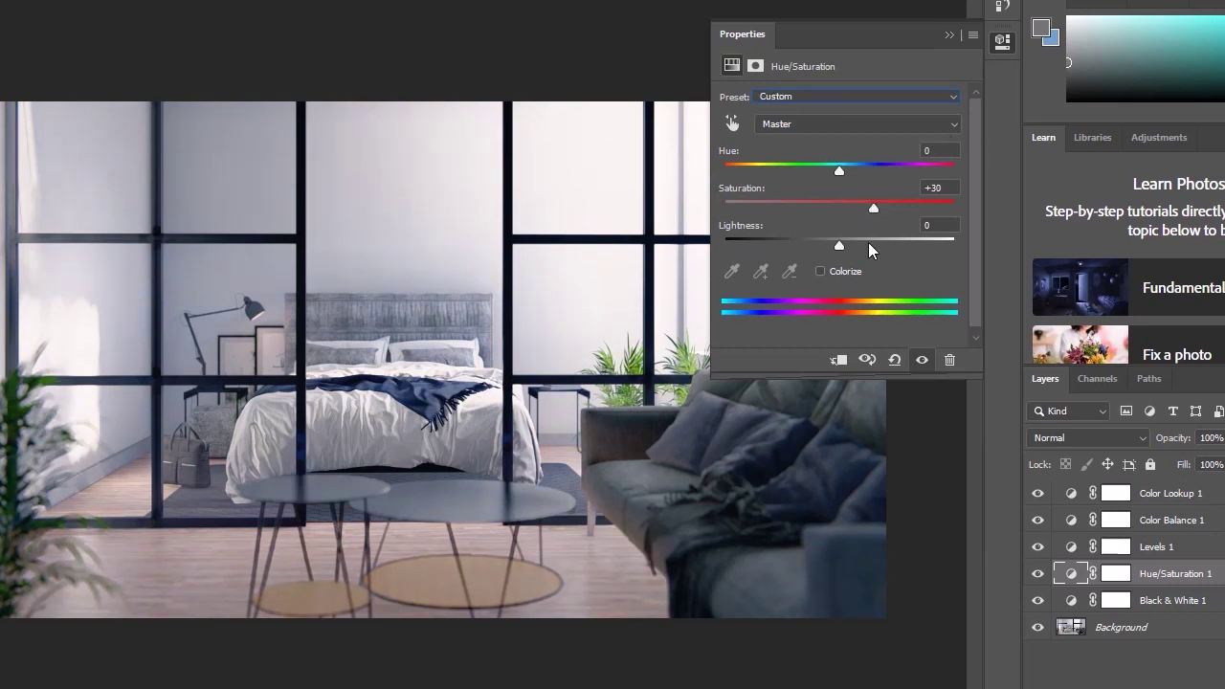
click(949, 36)
- Toggle Hue/Saturation 1 and Color Balance 1 off and on to compare the render
click(1038, 573)
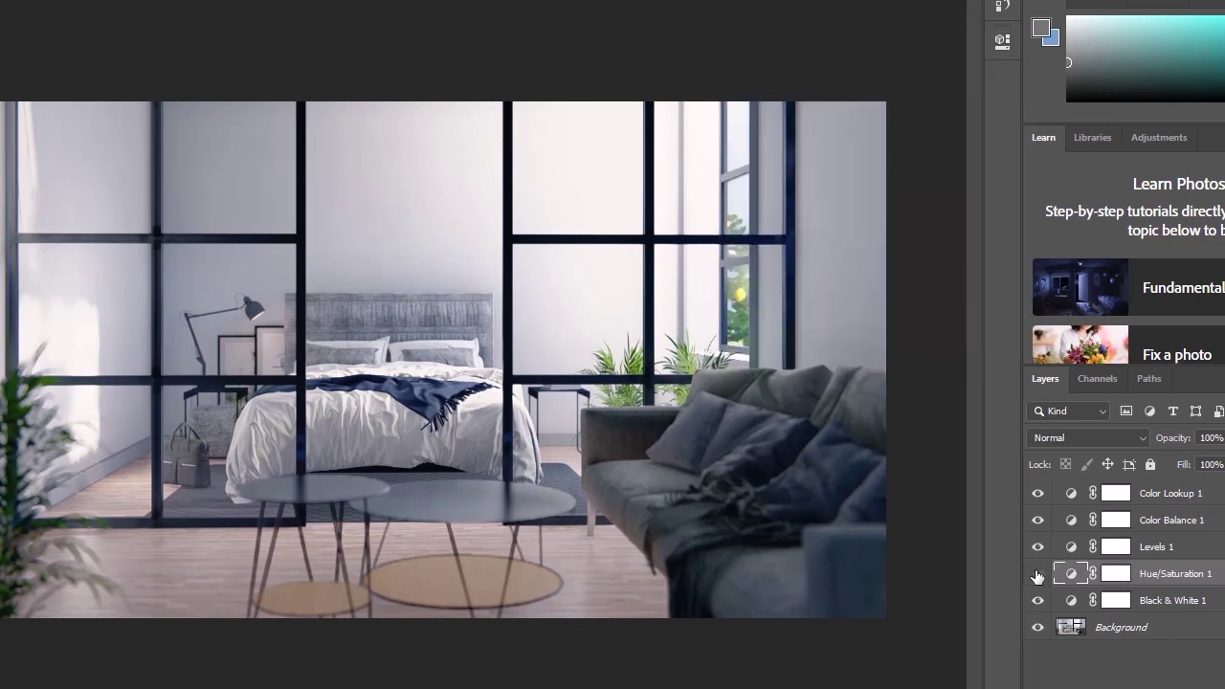
click(1037, 573)
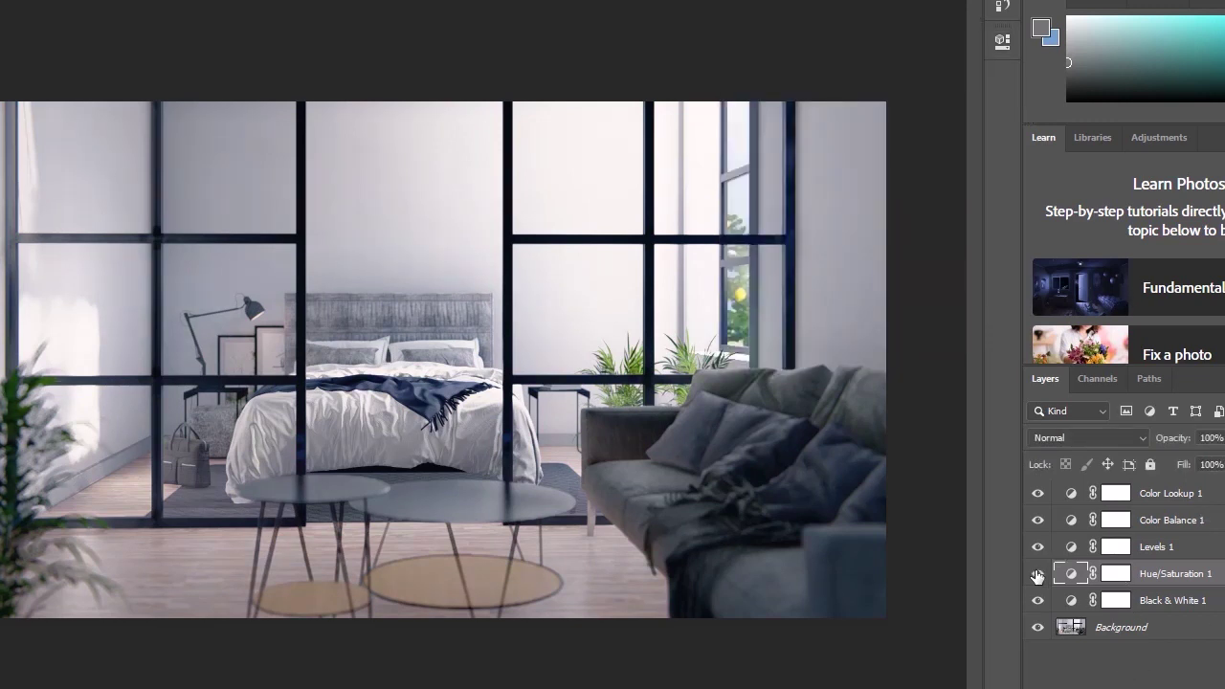
click(1088, 553)
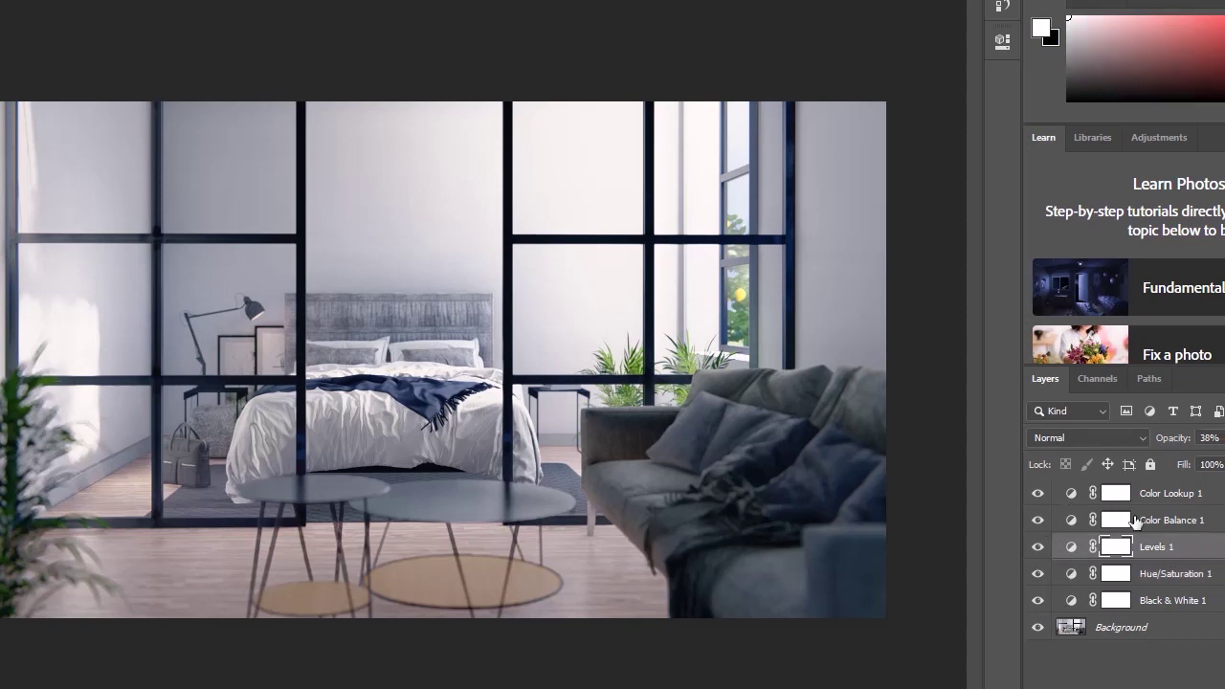
click(1139, 524)
click(1038, 522)
click(1037, 521)
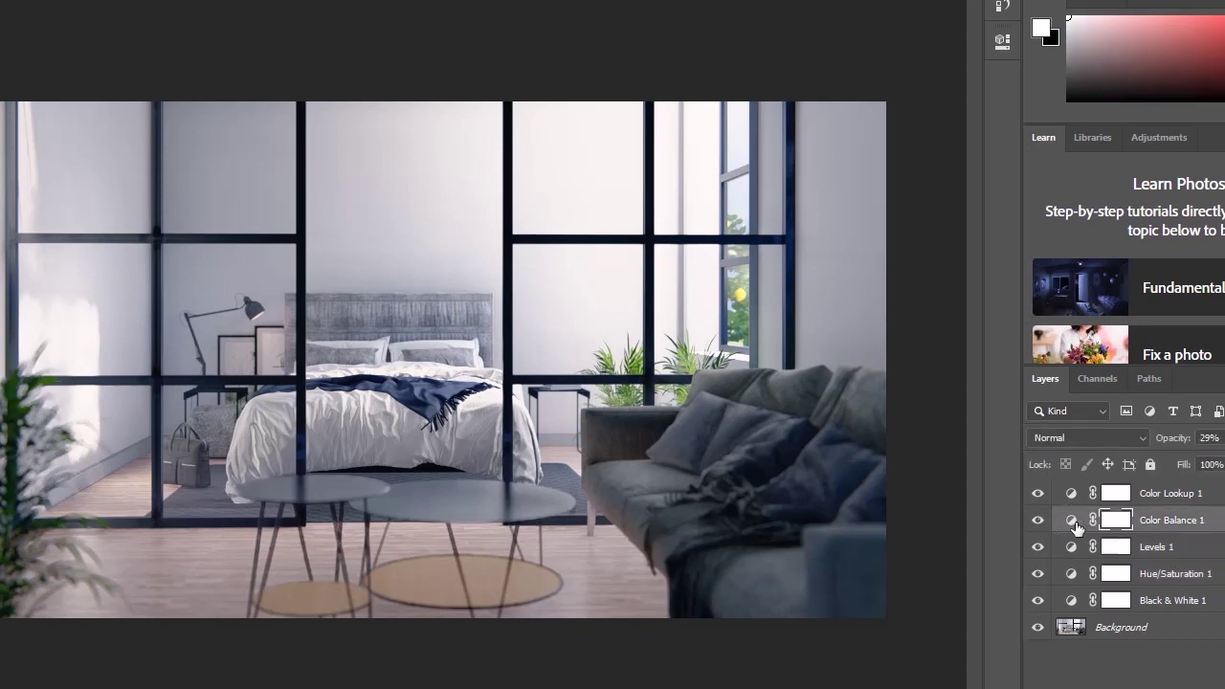
- Set Color Balance 1 midtones to +57 red, -33 magenta, +33 blue, then select Color Lookup 1
double_click(1071, 520)
drag(823, 139, 863, 140)
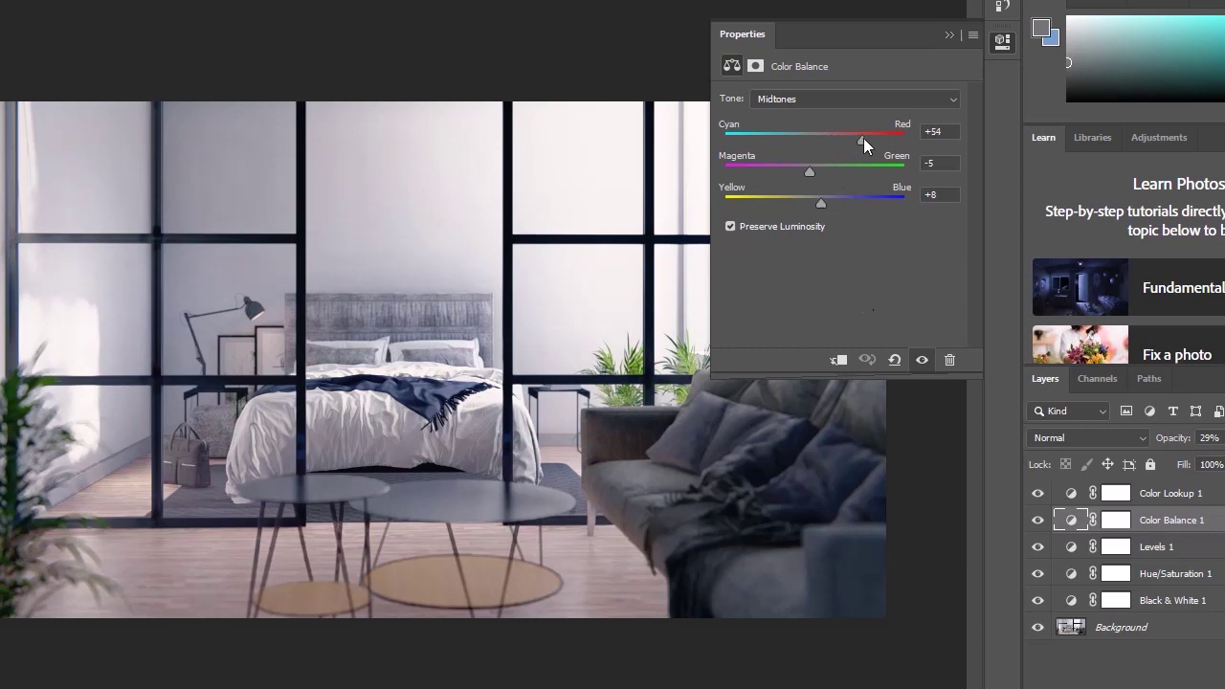
drag(821, 202, 839, 208)
drag(809, 170, 789, 170)
click(944, 35)
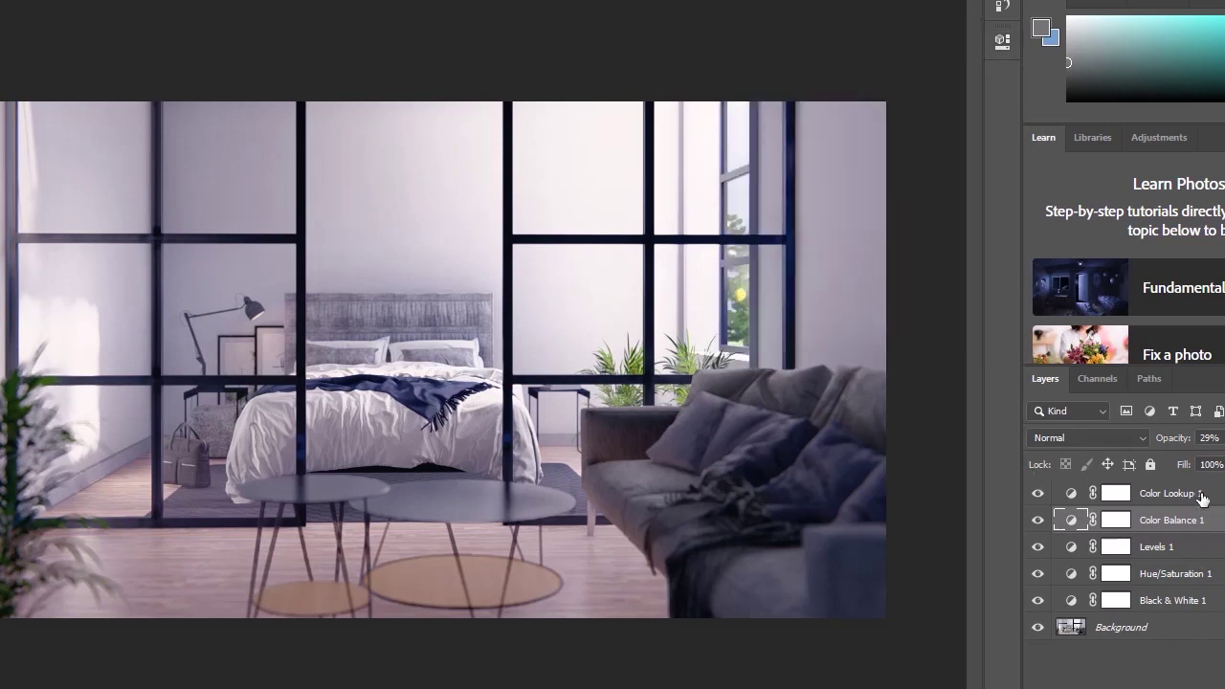
click(1202, 496)
right_click(1208, 493)
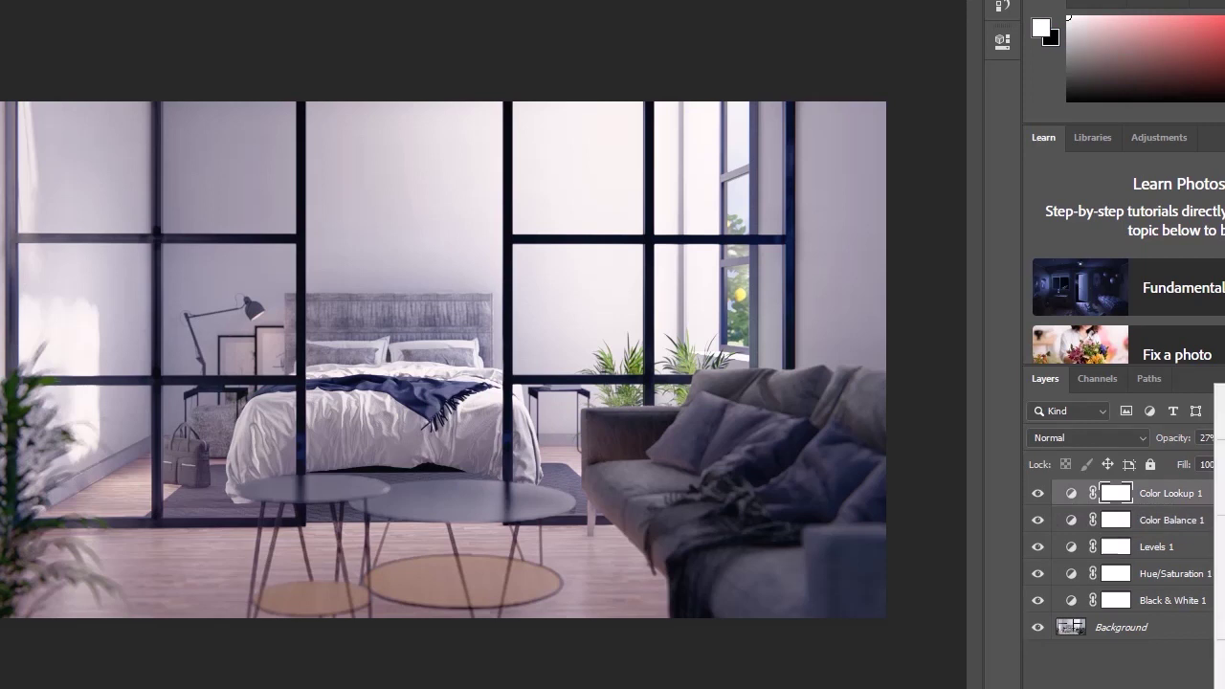
- Add a Curves layer, trying Increase Contrast and Lighter before applying Medium Contrast (RGB)
click(1219, 487)
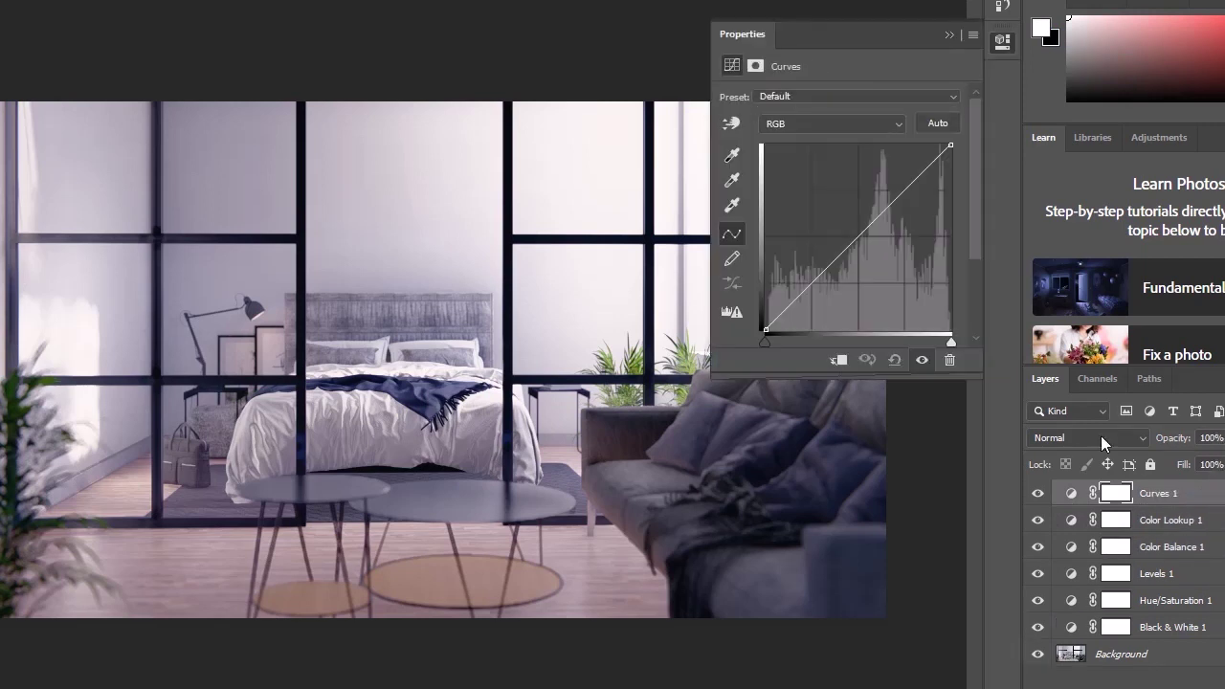
click(824, 96)
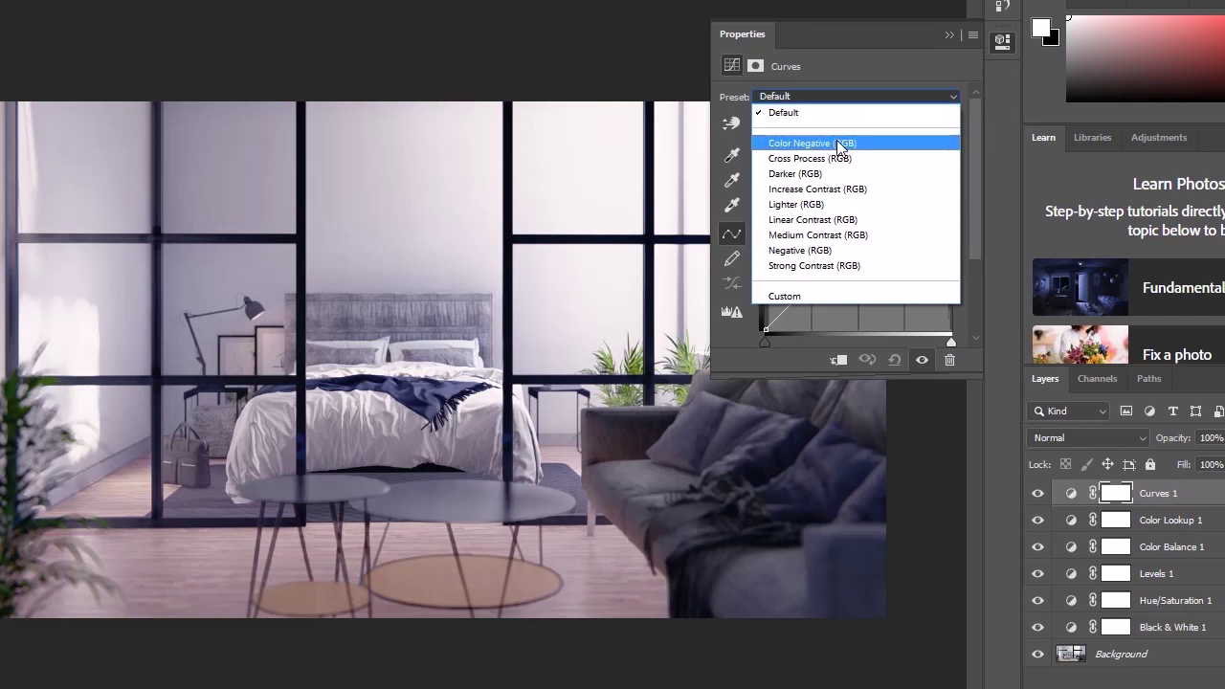
click(854, 193)
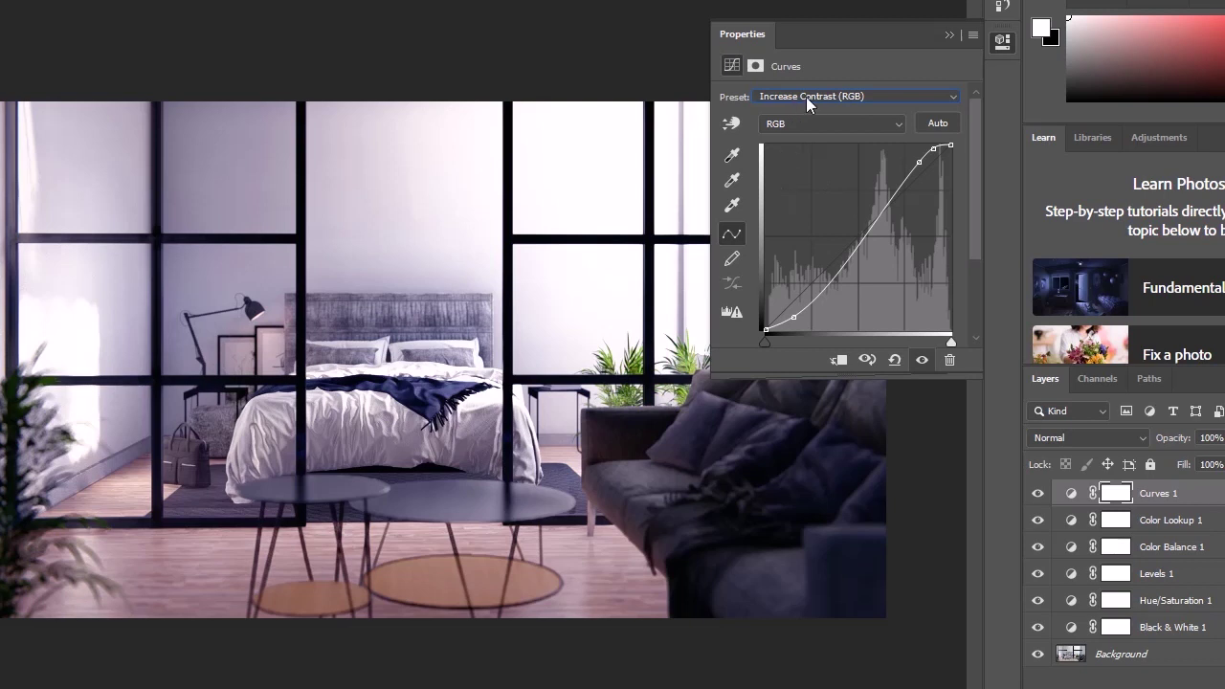
click(809, 100)
click(818, 205)
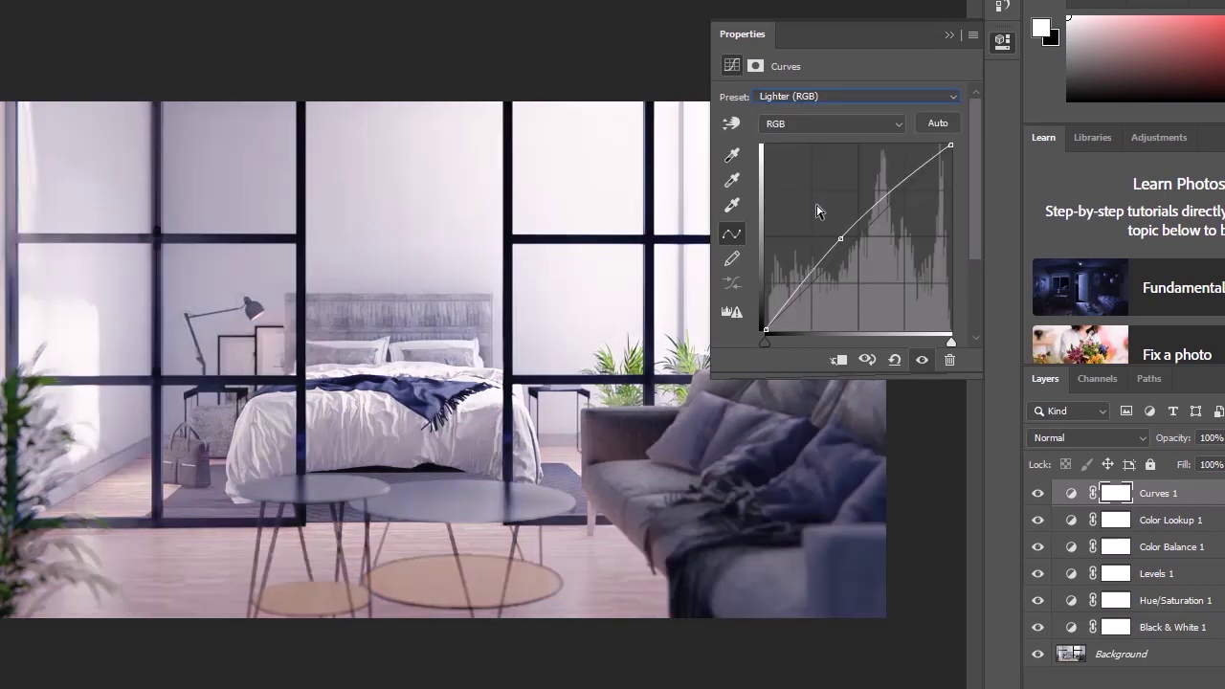
click(829, 95)
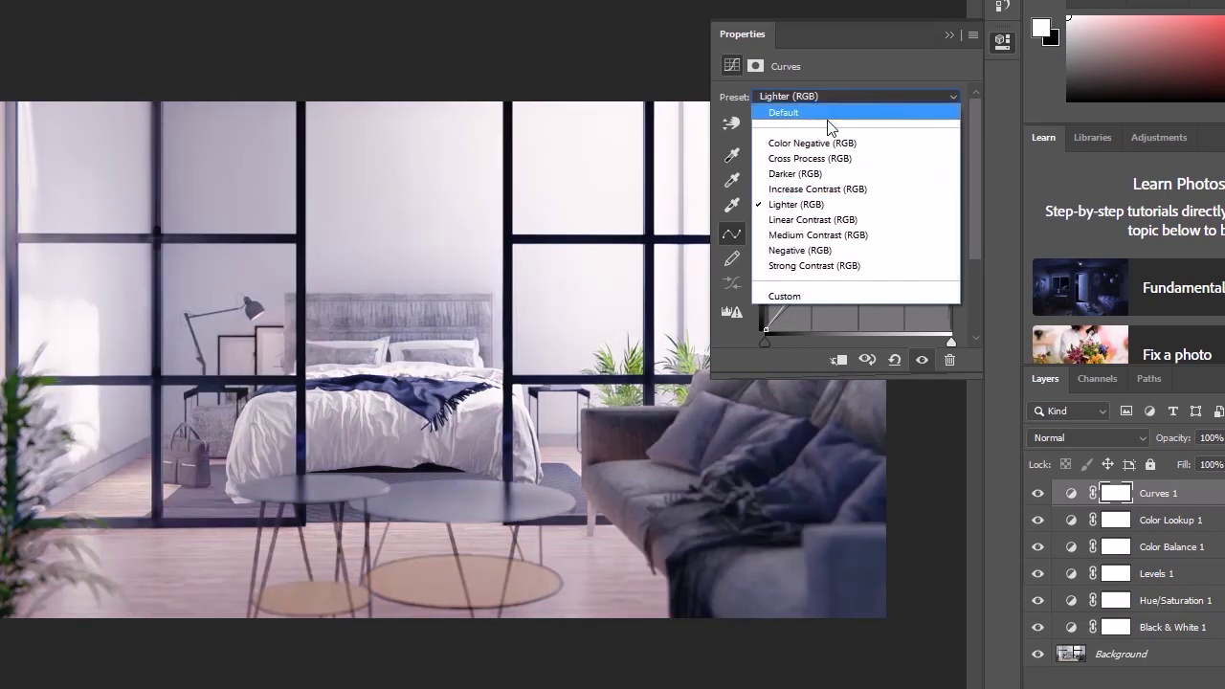
click(829, 236)
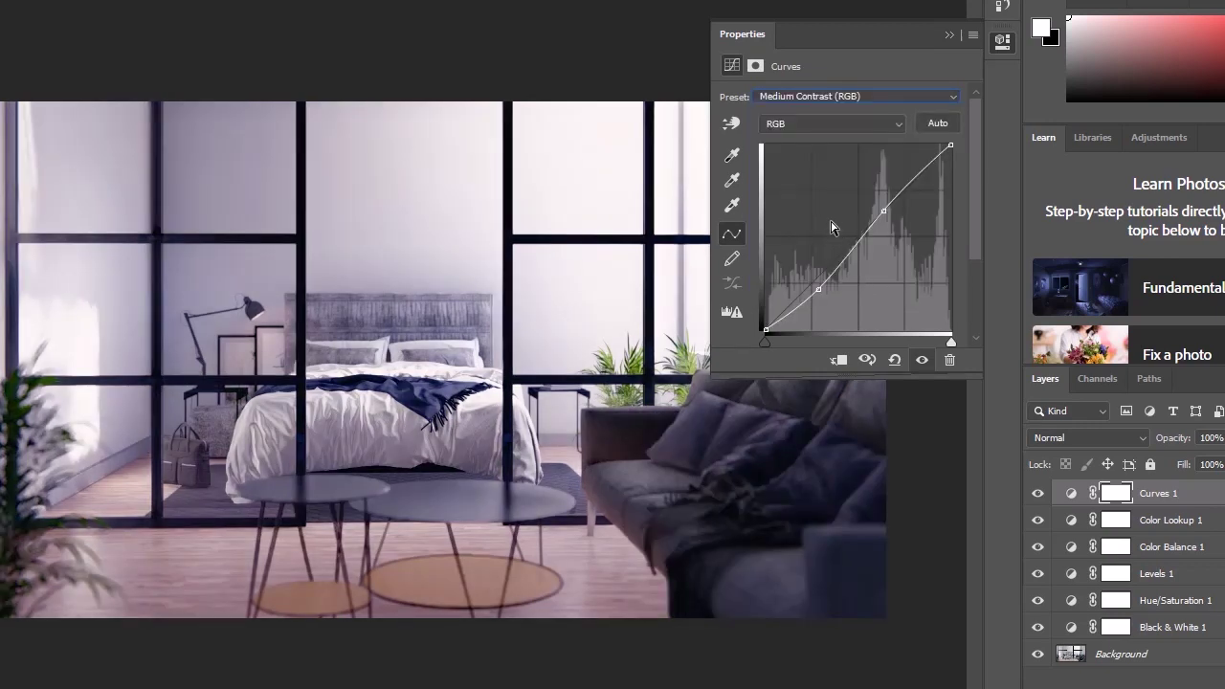
click(948, 35)
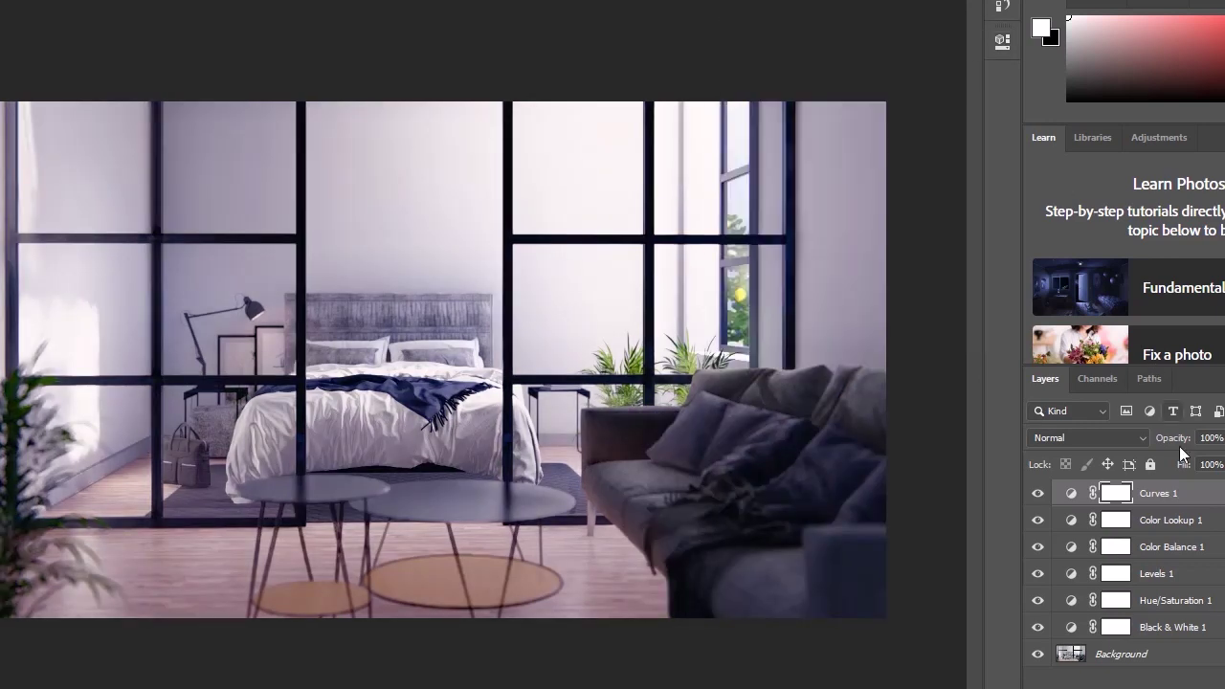
- Toggle the Curves 1 layer off and on to compare the contrast change
click(1037, 493)
click(1037, 494)
click(1037, 494)
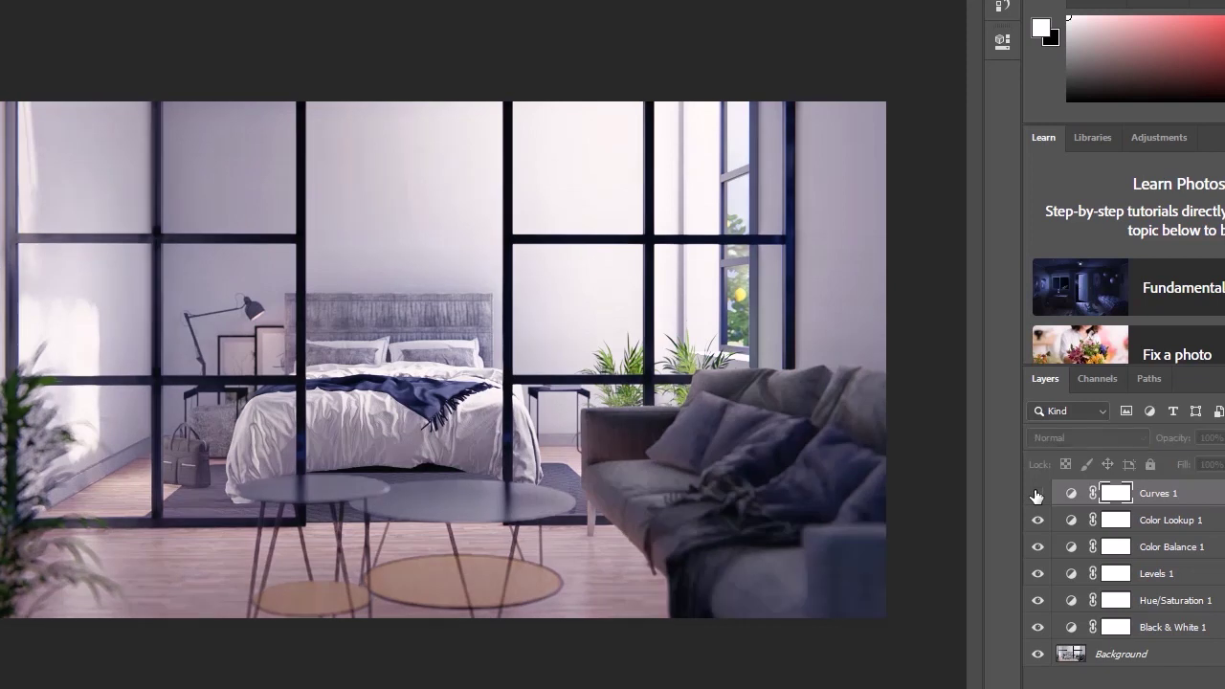
click(1036, 493)
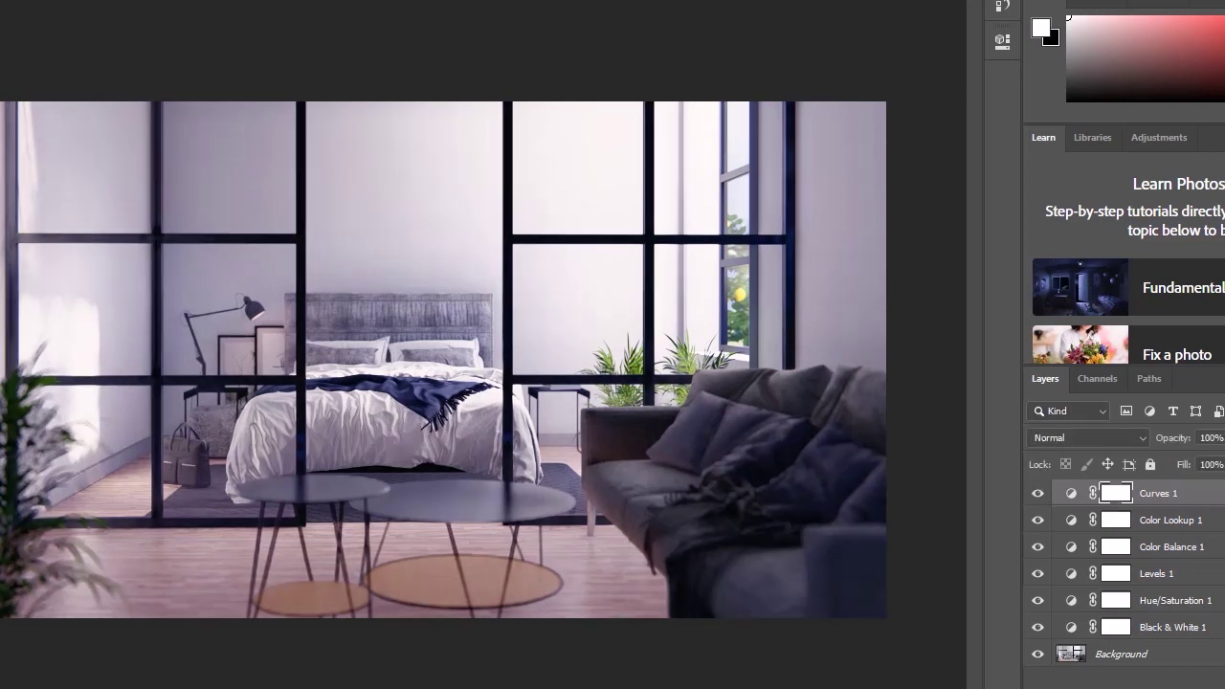
- Retune Color Balance 1 midtones to +54, -26, -50, warming the render toward yellow
double_click(1071, 555)
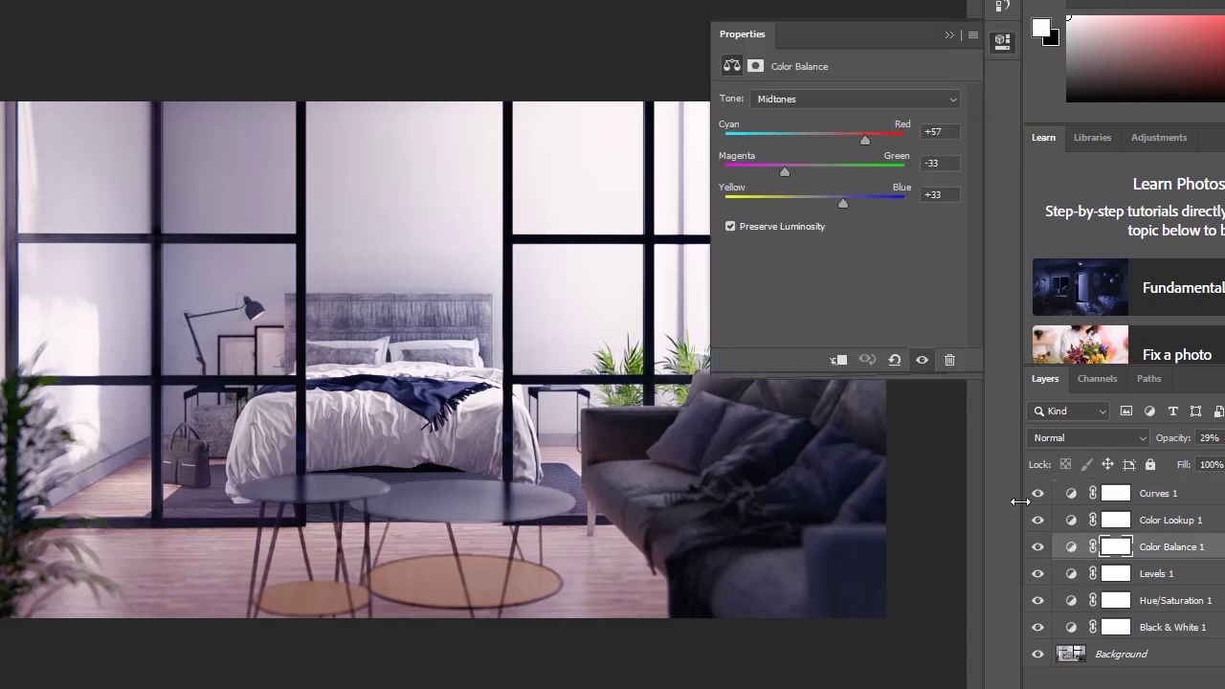
mouse_move(852, 139)
mouse_down()
mouse_move(802, 139)
mouse_move(844, 141)
mouse_up()
mouse_move(785, 170)
mouse_down()
mouse_move(811, 168)
mouse_move(794, 169)
mouse_up()
drag(842, 203, 898, 204)
drag(838, 141, 747, 139)
drag(797, 171, 860, 138)
drag(898, 204, 770, 207)
click(947, 36)
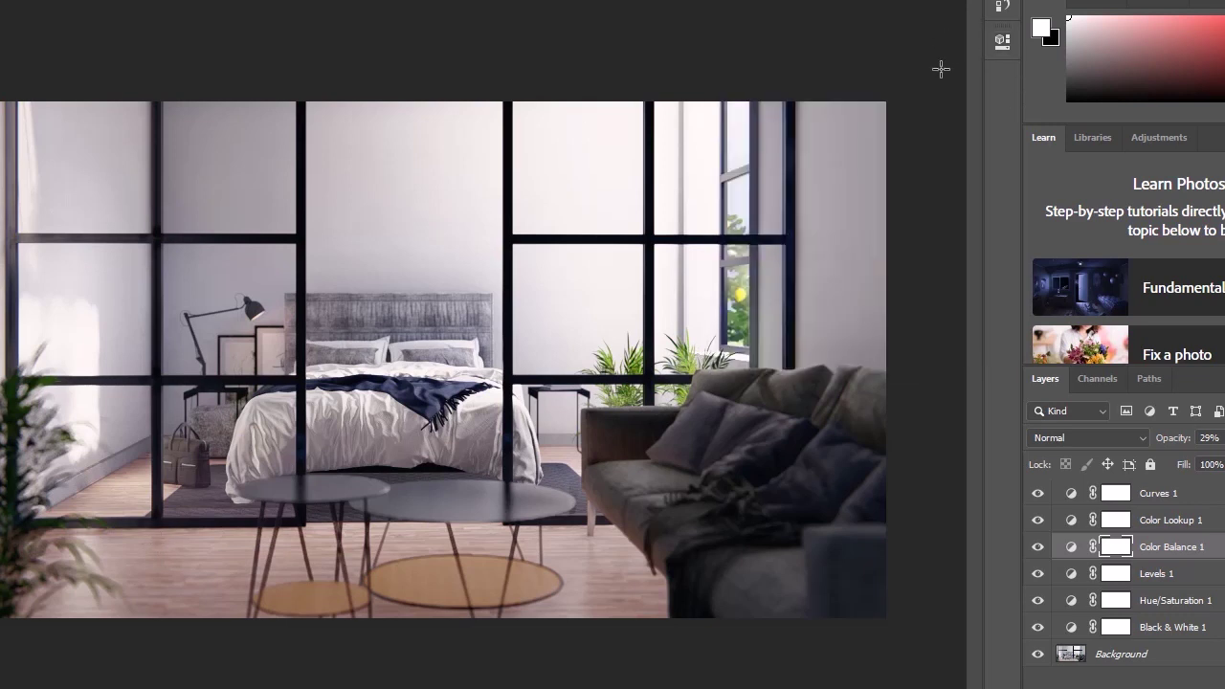